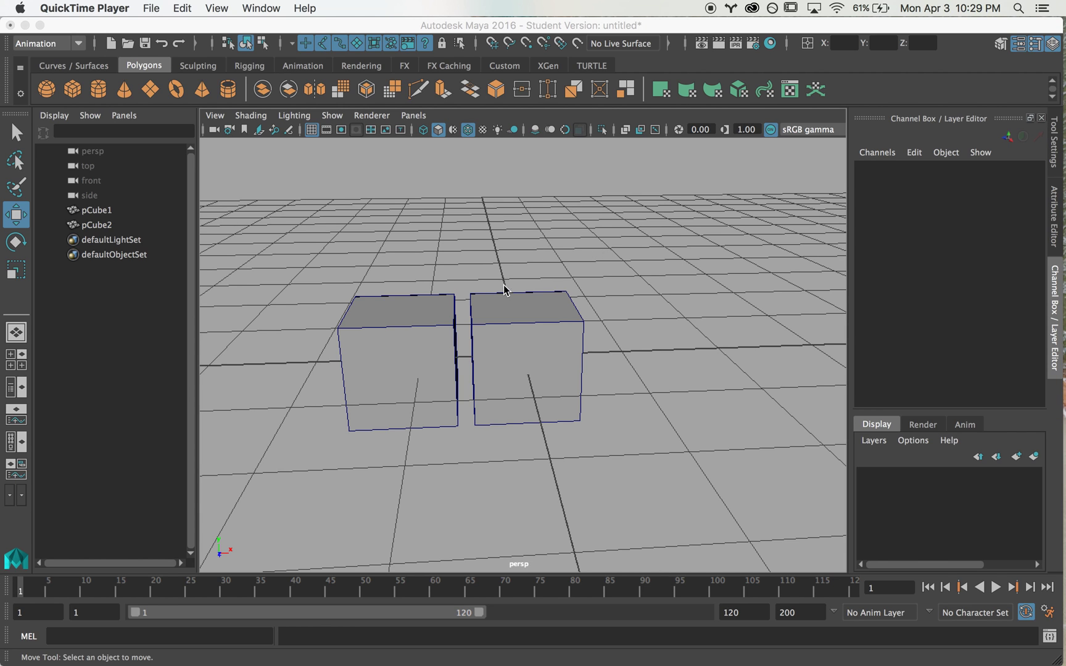
Point-constrain pCube1 to pCube2 with Maintain offset enabled on all axes and a weight of 1.
{"action": "left_click", "coordinate": [467, 283]}
{"action": "left_click", "coordinate": [455, 296]}
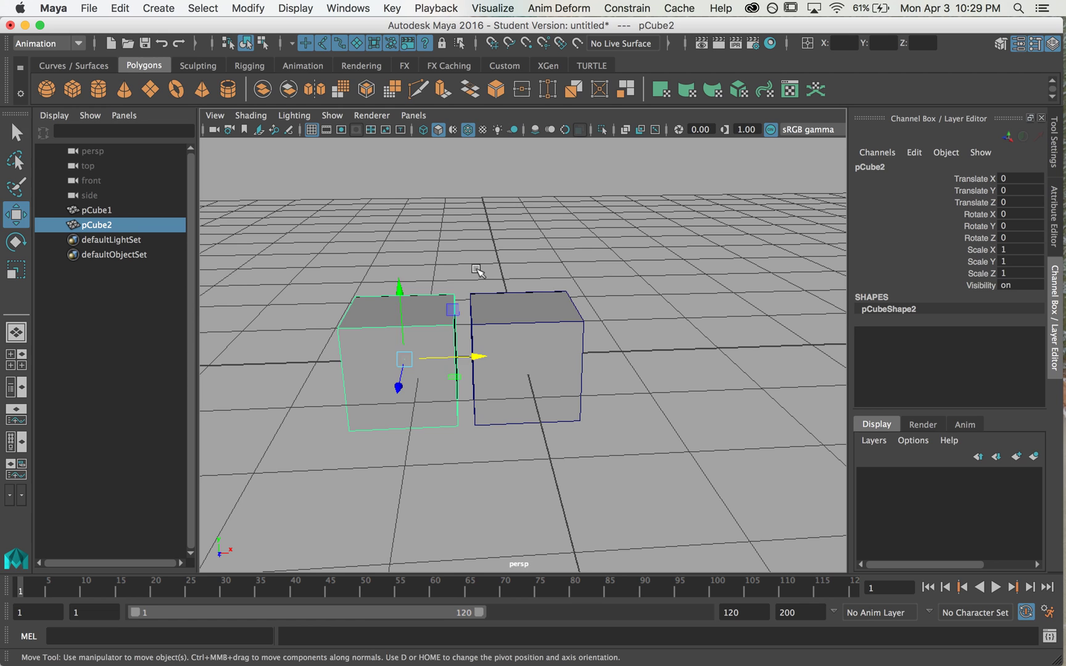
{"action": "key", "text": "q"}
{"action": "left_click", "coordinate": [528, 359], "text": "shift"}
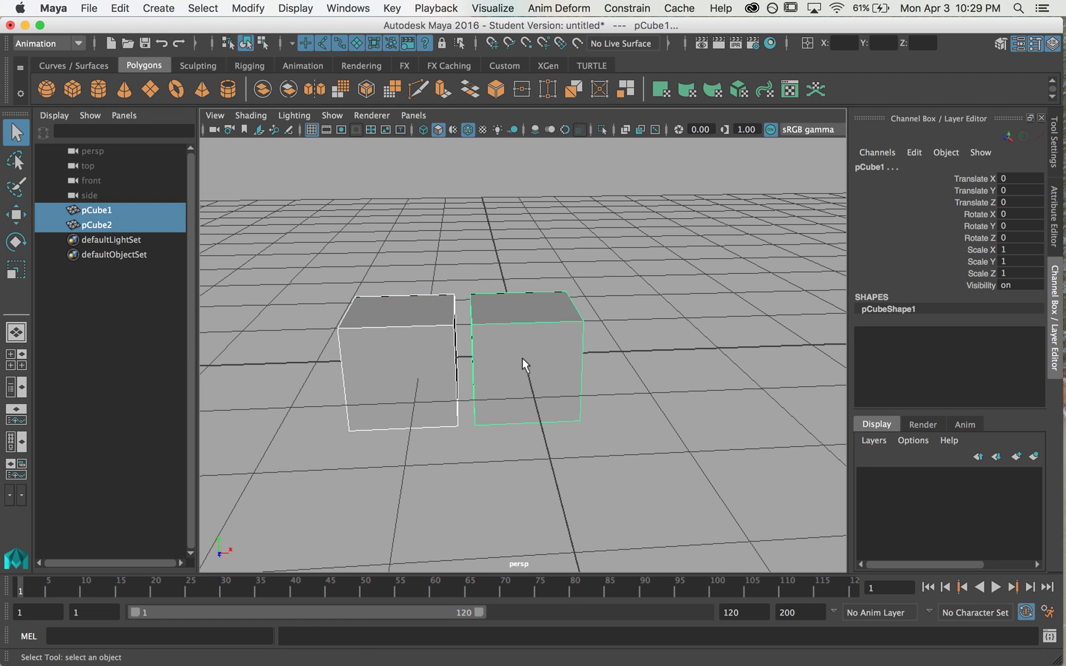
{"action": "left_click", "coordinate": [611, 8]}
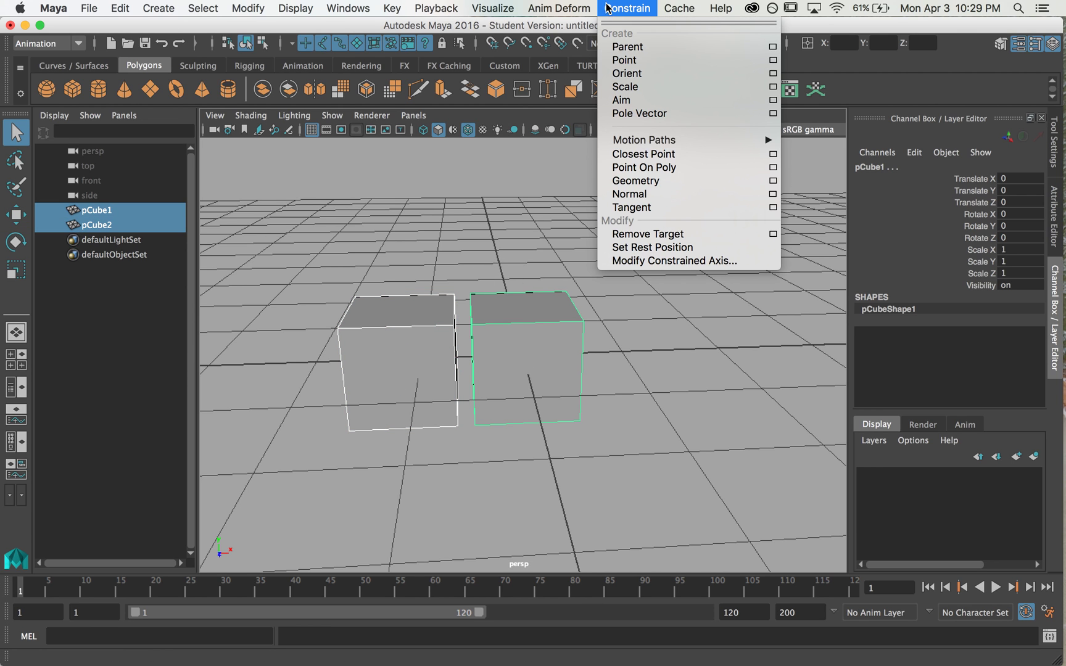
{"action": "left_click", "coordinate": [773, 60]}
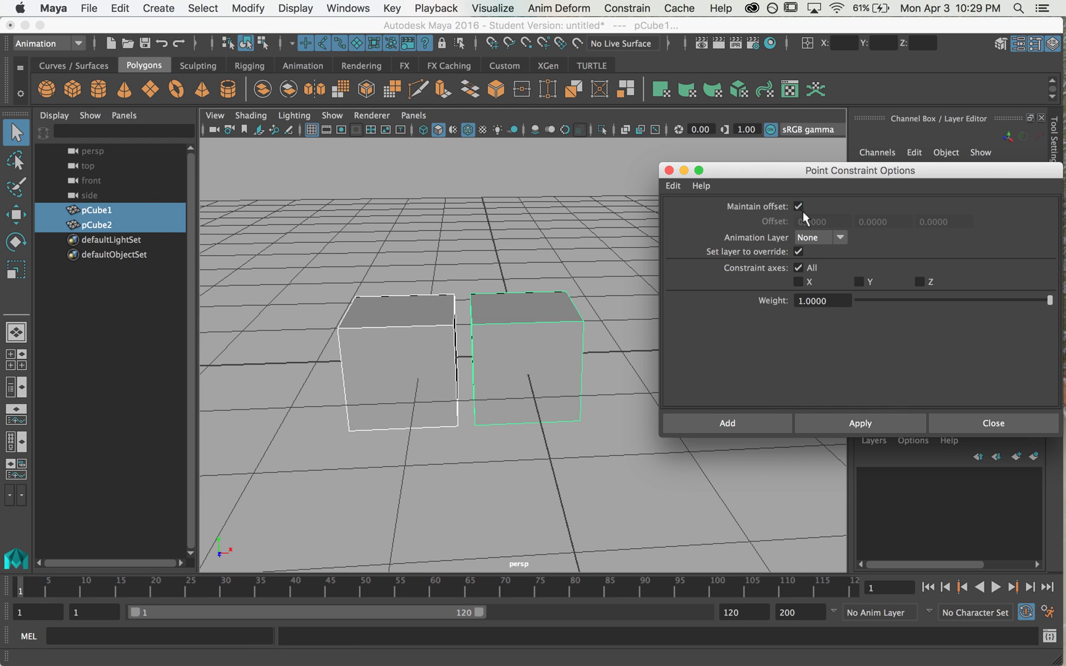
{"action": "left_click", "coordinate": [751, 425]}
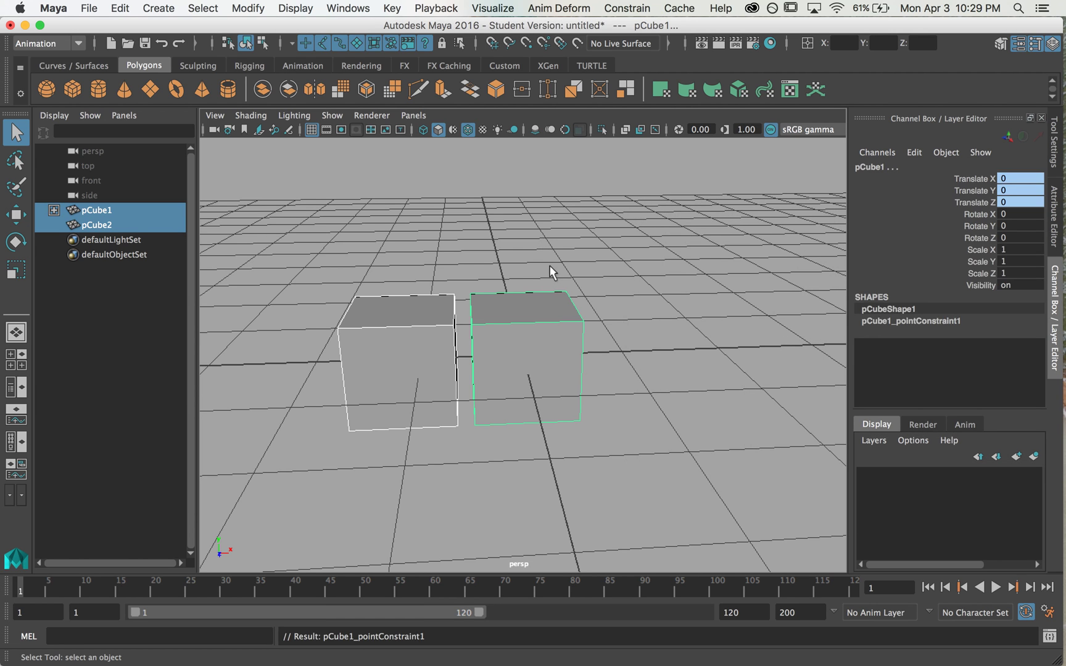
Test the constraint by moving pCube2 up about 1.02 units in Y, undo the move and clear the selection.
{"action": "left_click", "coordinate": [564, 285]}
{"action": "left_click", "coordinate": [400, 287]}
{"action": "key", "text": "w"}
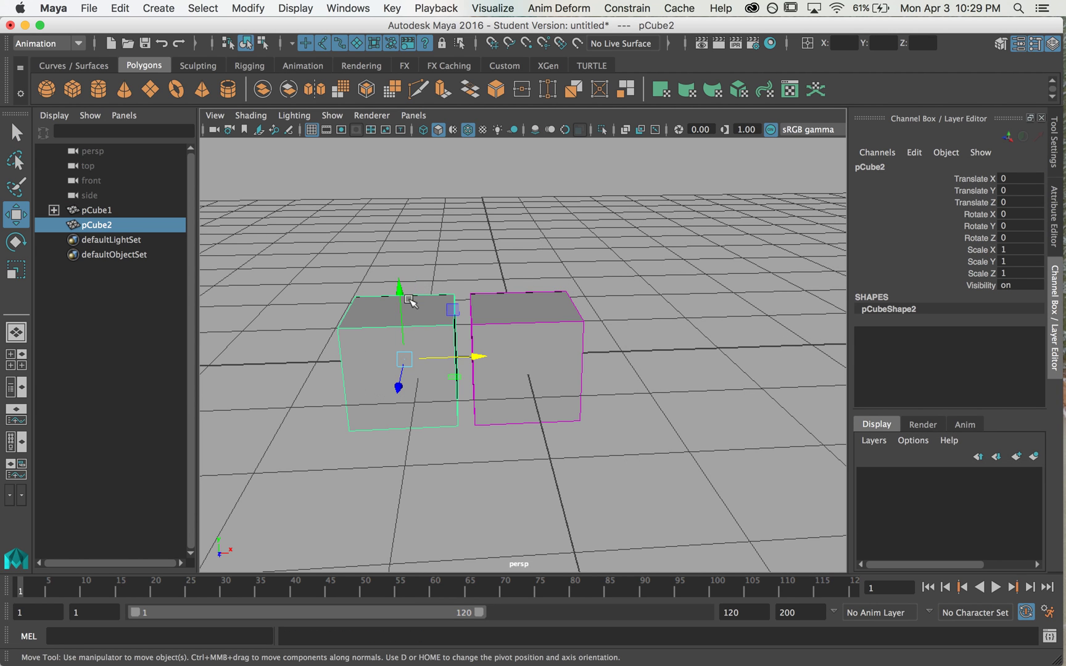
{"action": "left_click_drag", "start_coordinate": [401, 292], "coordinate": [420, 217]}
{"action": "key", "text": "z"}
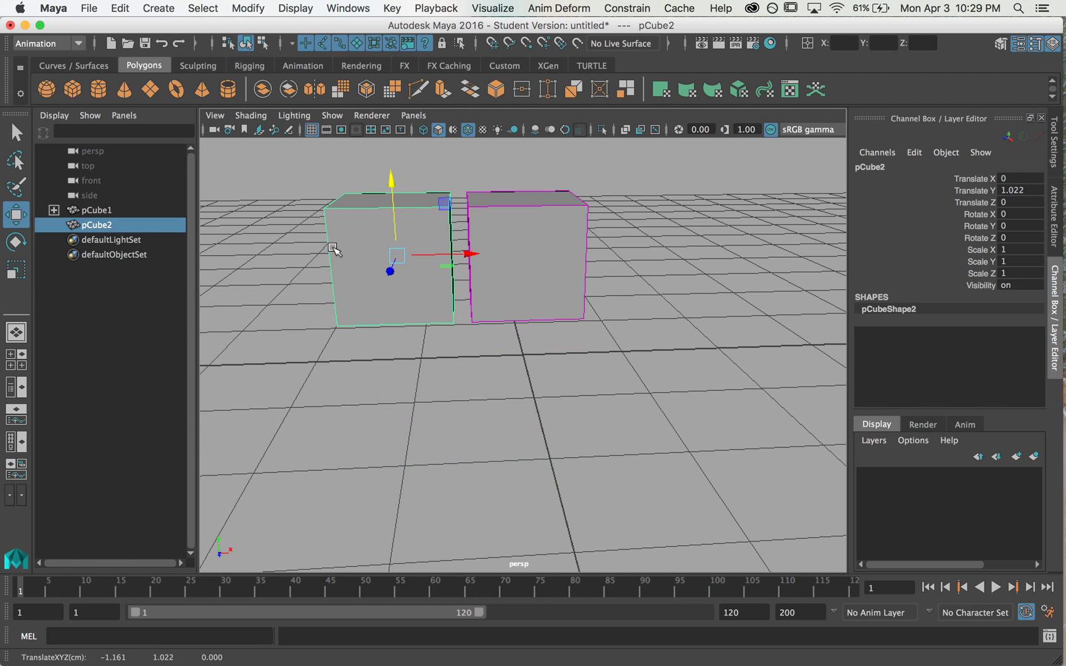
{"action": "key", "text": "z"}
{"action": "left_click", "coordinate": [348, 211]}
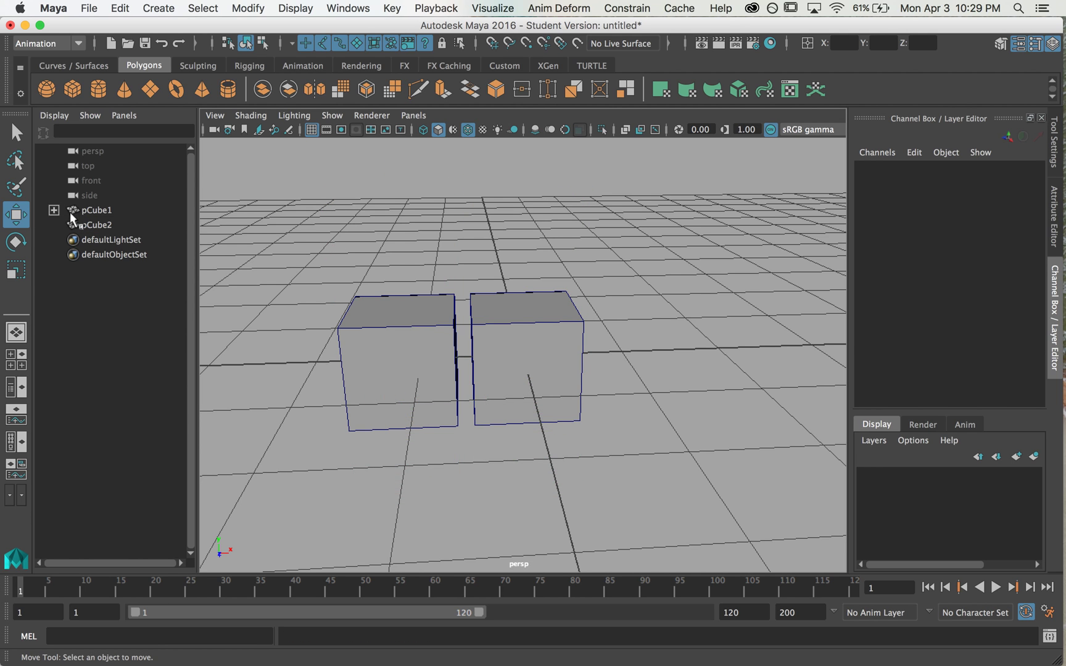
Set Offset Y and Offset Z of the point constraint under pCube1 to 1.
{"action": "left_click", "coordinate": [55, 211]}
{"action": "left_click", "coordinate": [117, 225]}
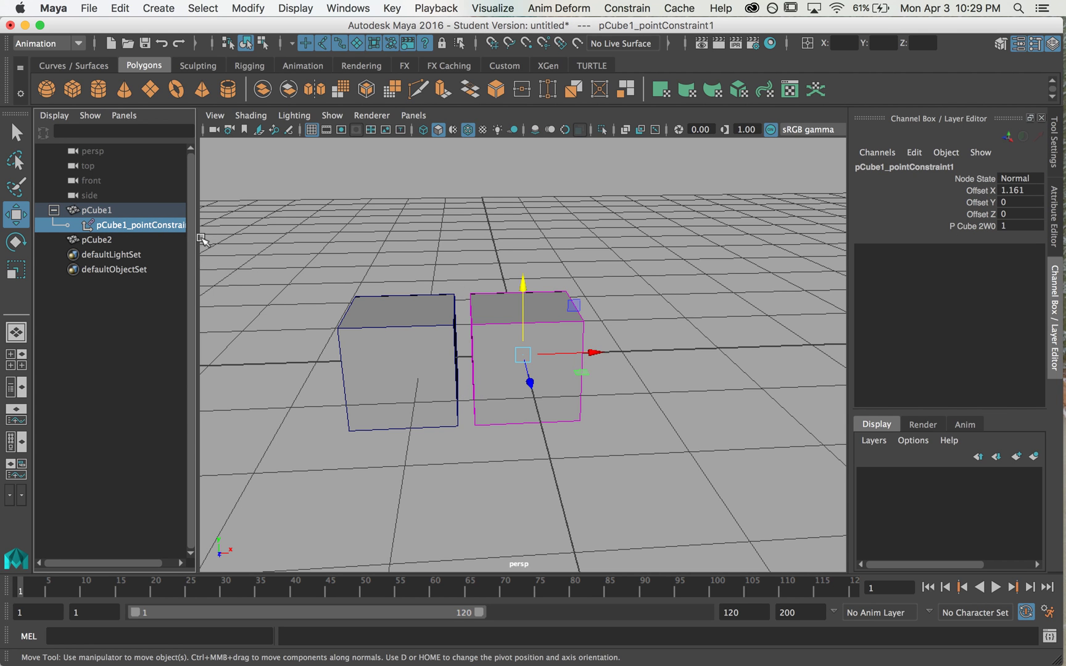
{"action": "mouse_move", "coordinate": [202, 240]}
{"action": "left_mouse_down"}
{"action": "mouse_move", "coordinate": [228, 238]}
{"action": "mouse_move", "coordinate": [214, 236]}
{"action": "left_mouse_up"}
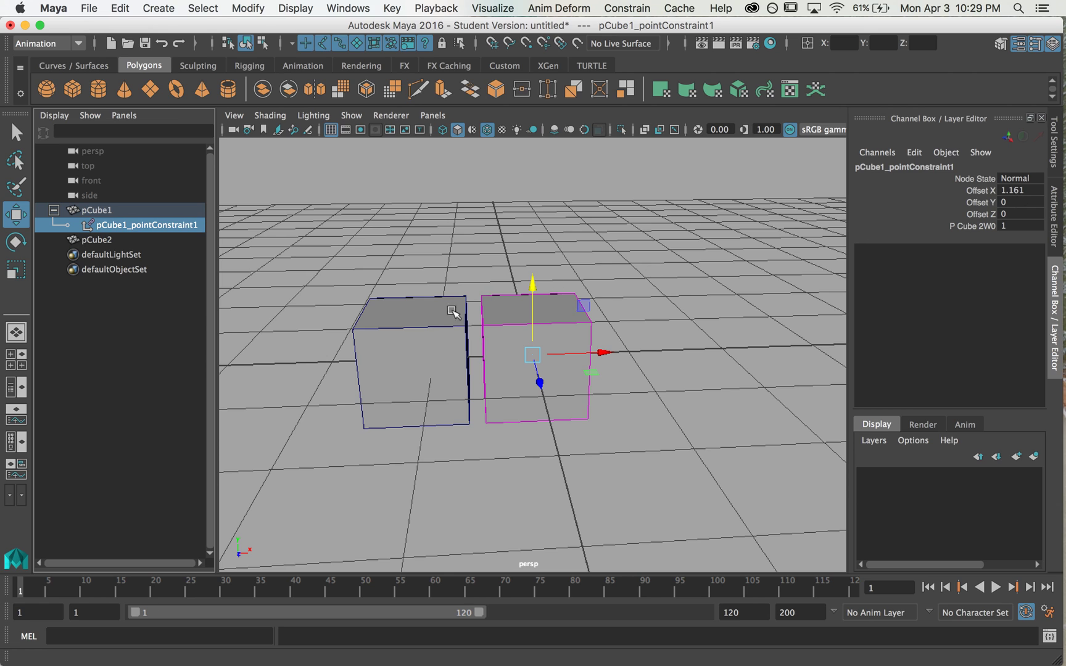
{"action": "double_click", "coordinate": [1017, 202]}
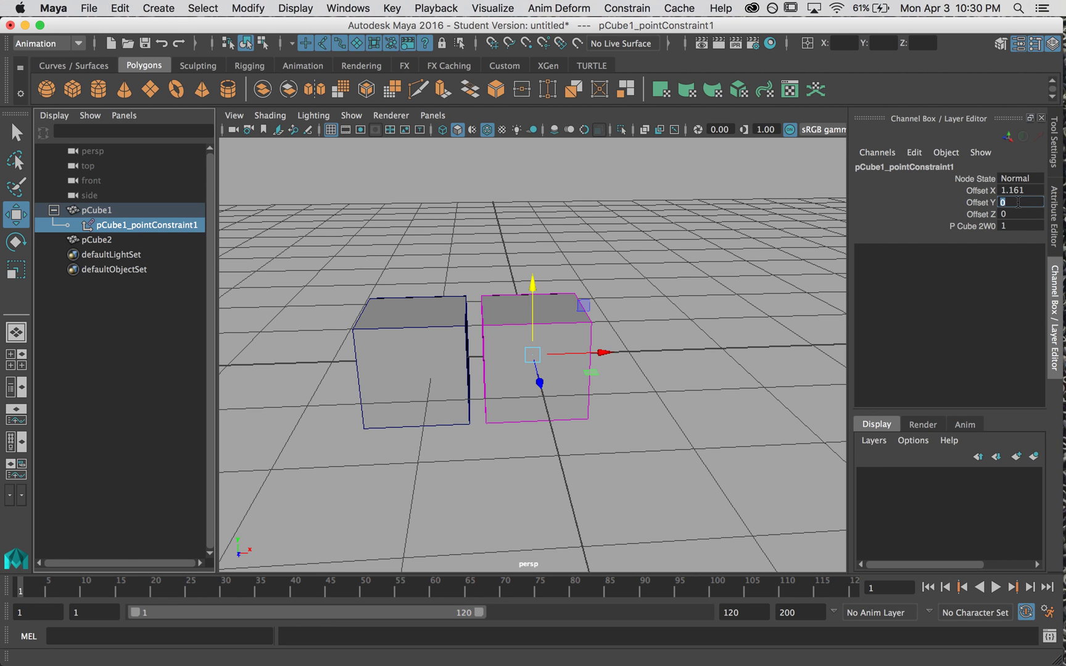
{"action": "type", "text": "1"}
{"action": "key", "text": "Return"}
{"action": "left_click", "coordinate": [989, 213]}
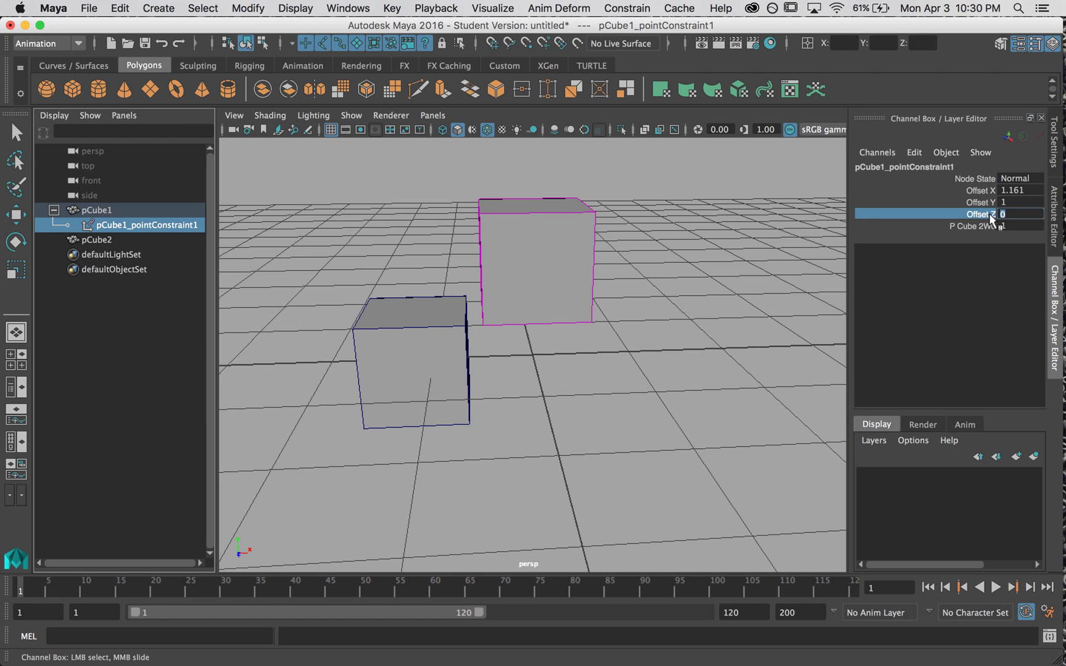
{"action": "left_click", "coordinate": [1009, 215]}
{"action": "type", "text": "1"}
{"action": "key", "text": "Return"}
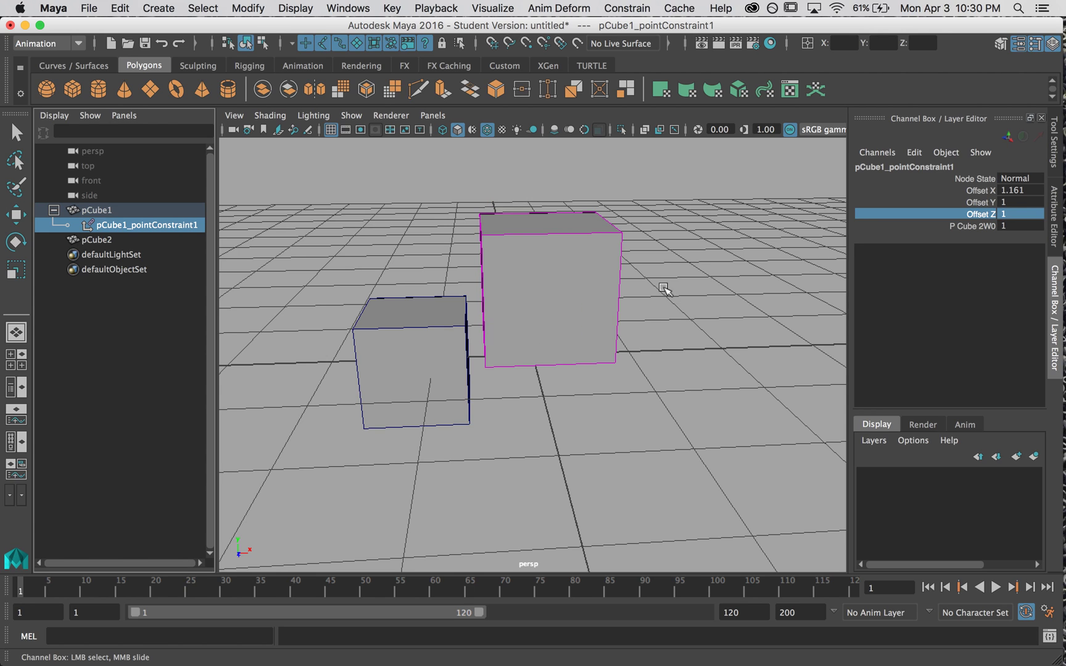
Move pCube2 across the ground plane to about X 0.57, Z -0.71 to test the offset constraint.
{"action": "key", "text": "w"}
{"action": "left_click", "coordinate": [663, 289]}
{"action": "left_click_drag", "start_coordinate": [663, 288], "coordinate": [433, 347], "text": "alt"}
{"action": "left_click", "coordinate": [433, 347]}
{"action": "left_click_drag", "start_coordinate": [476, 388], "coordinate": [543, 333]}
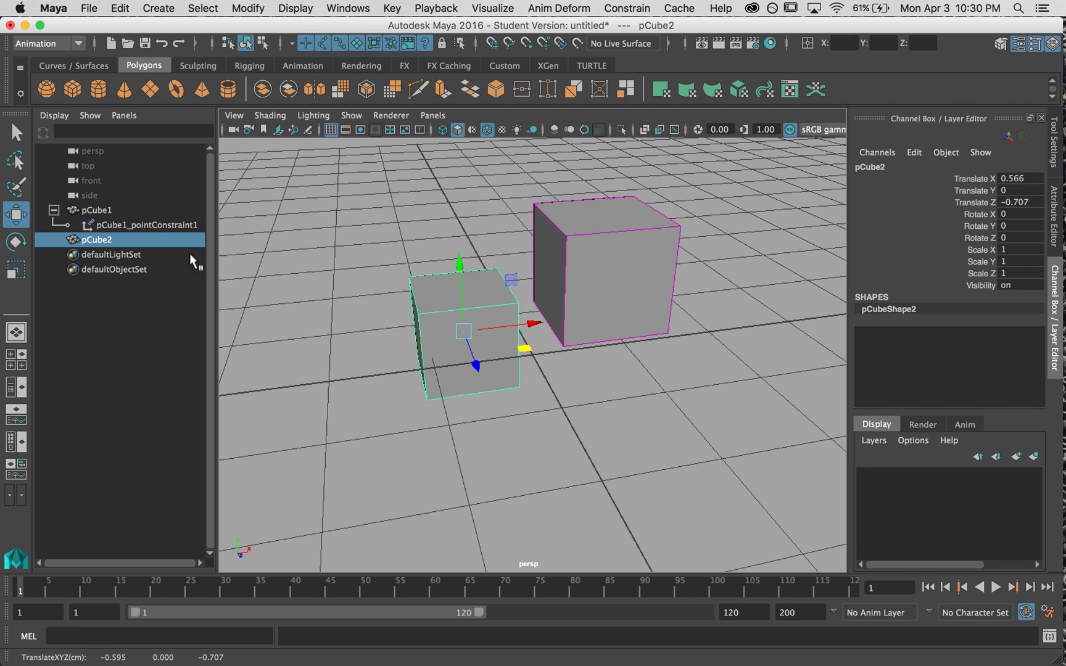
Set the constraint's pCube2 weight to 0 and move pCube2 to about X -0.36, Z -1.64.
{"action": "left_click", "coordinate": [131, 226]}
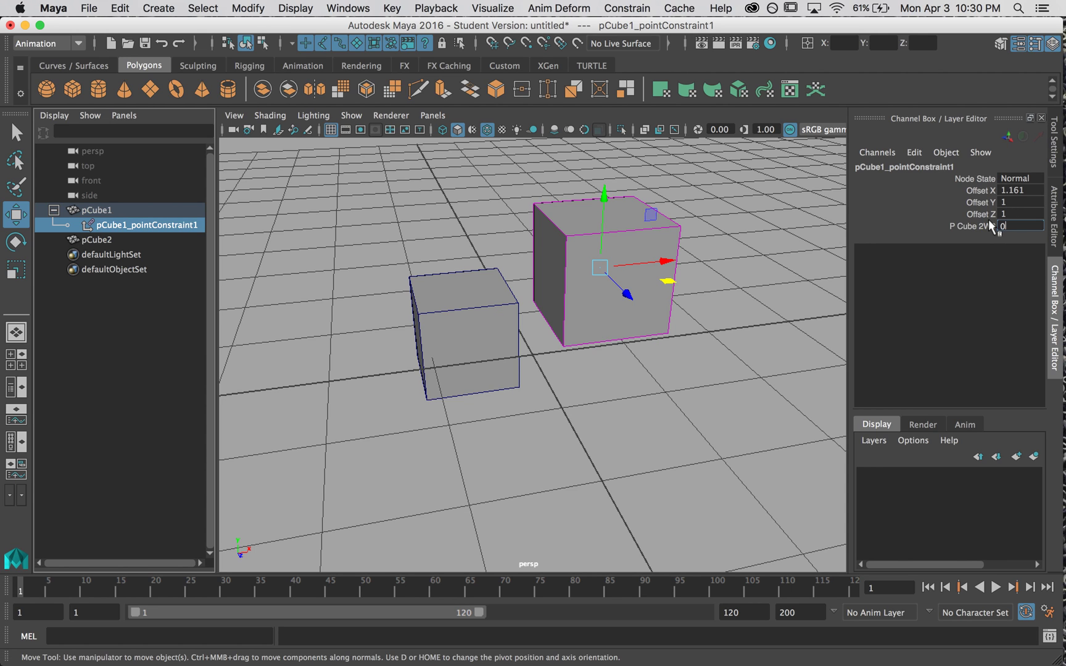
{"action": "key", "text": "Return"}
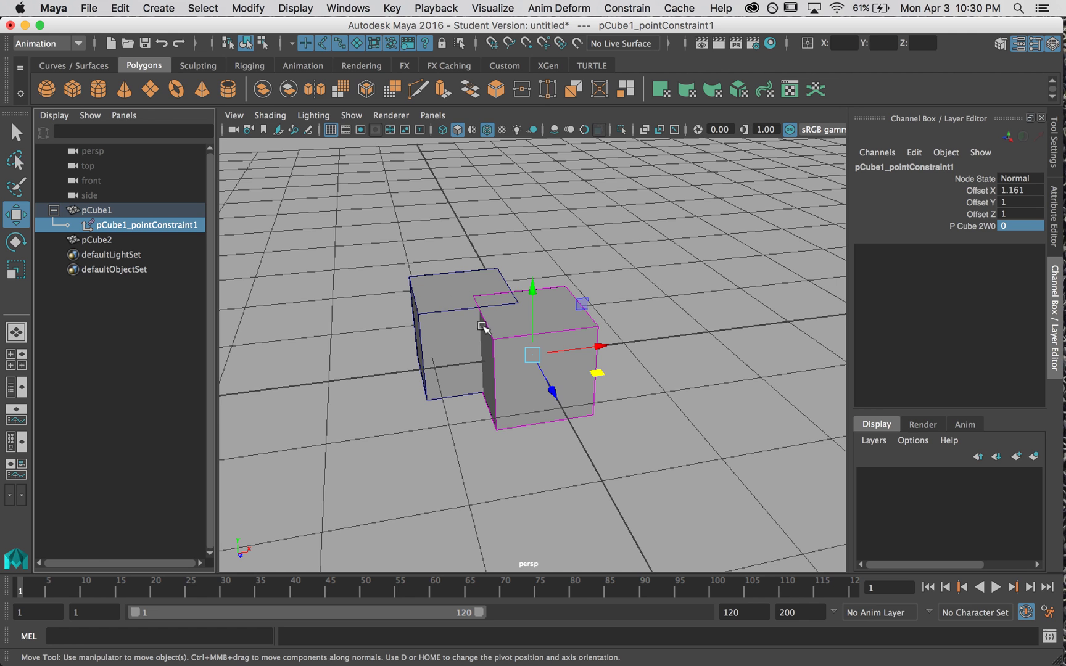
{"action": "left_click_drag", "start_coordinate": [482, 325], "coordinate": [487, 290], "text": "alt"}
{"action": "left_click", "coordinate": [487, 290]}
{"action": "middle_click_drag", "start_coordinate": [520, 339], "coordinate": [444, 301]}
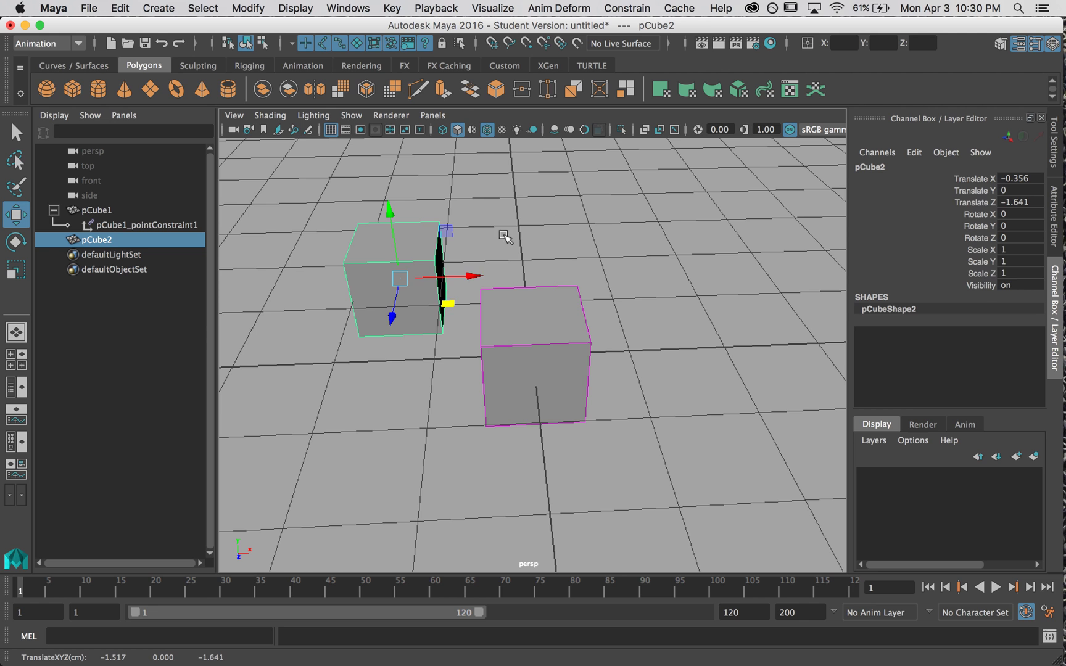
Set the pCube2 weight of pCube1's point constraint back to 1.
{"action": "left_click", "coordinate": [185, 225]}
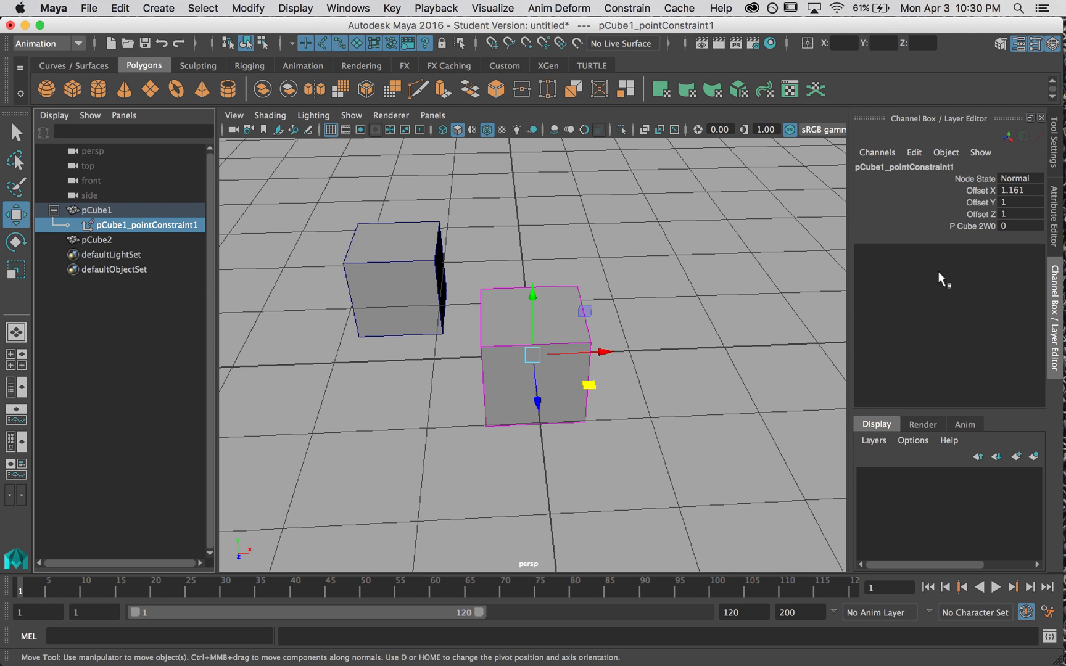
{"action": "left_click", "coordinate": [1013, 224]}
{"action": "type", "text": "1"}
{"action": "key", "text": "Return"}
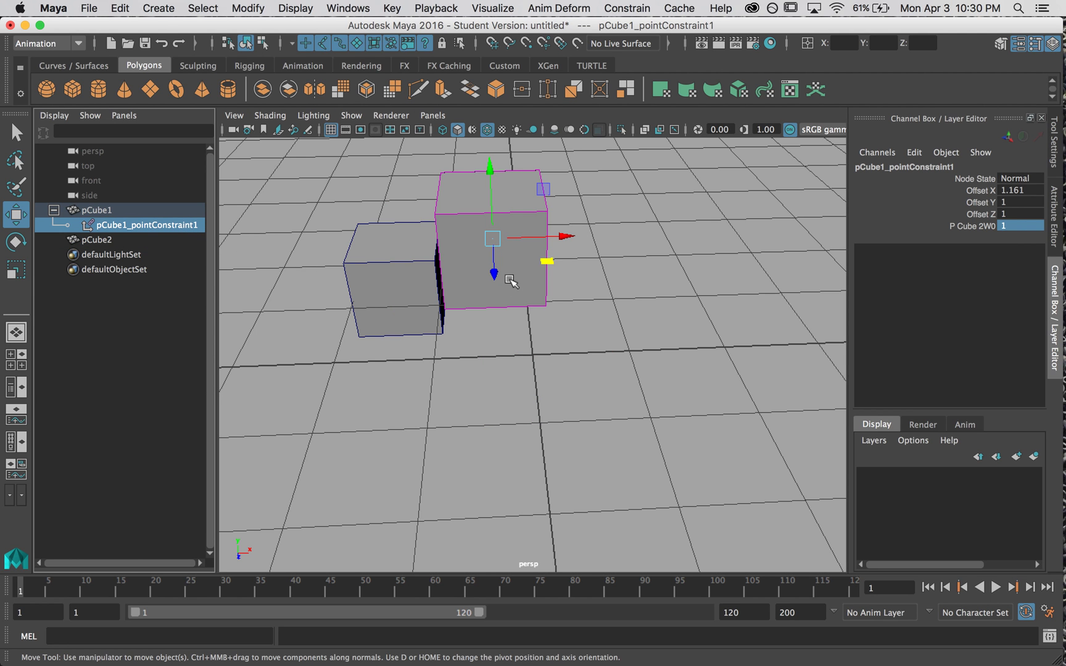
Move pCube2 across the ground plane to about X 0.33, Z -0.56 with the constraint active.
{"action": "left_click_drag", "start_coordinate": [476, 281], "coordinate": [572, 269], "text": "alt"}
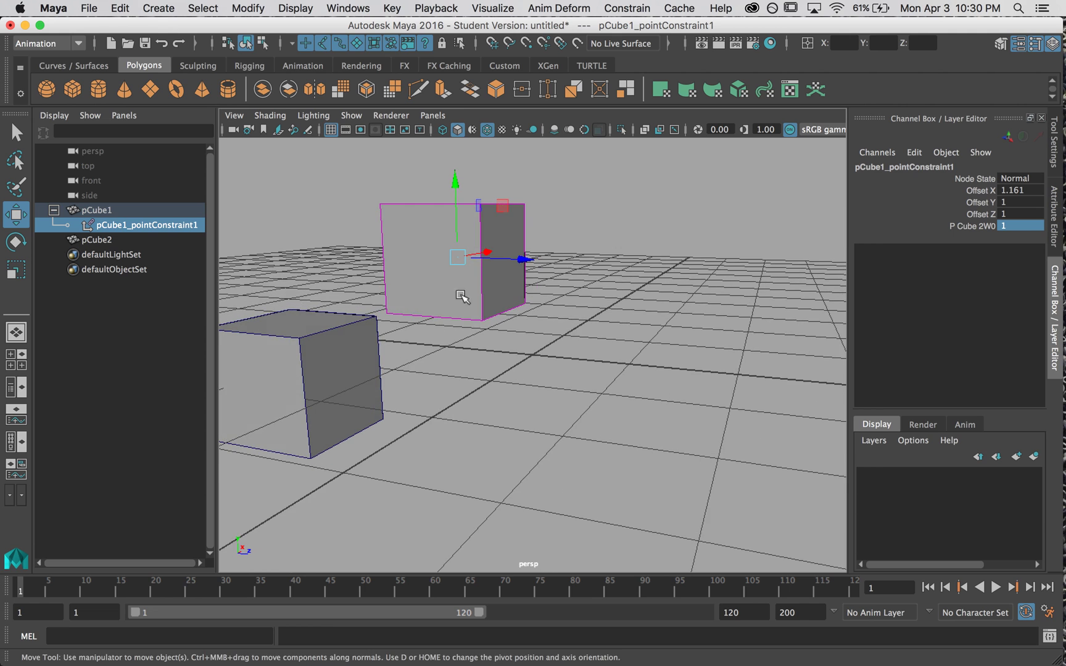
{"action": "left_click_drag", "start_coordinate": [466, 287], "coordinate": [352, 256], "text": "alt"}
{"action": "left_click", "coordinate": [352, 256]}
{"action": "left_click_drag", "start_coordinate": [432, 309], "coordinate": [505, 357]}
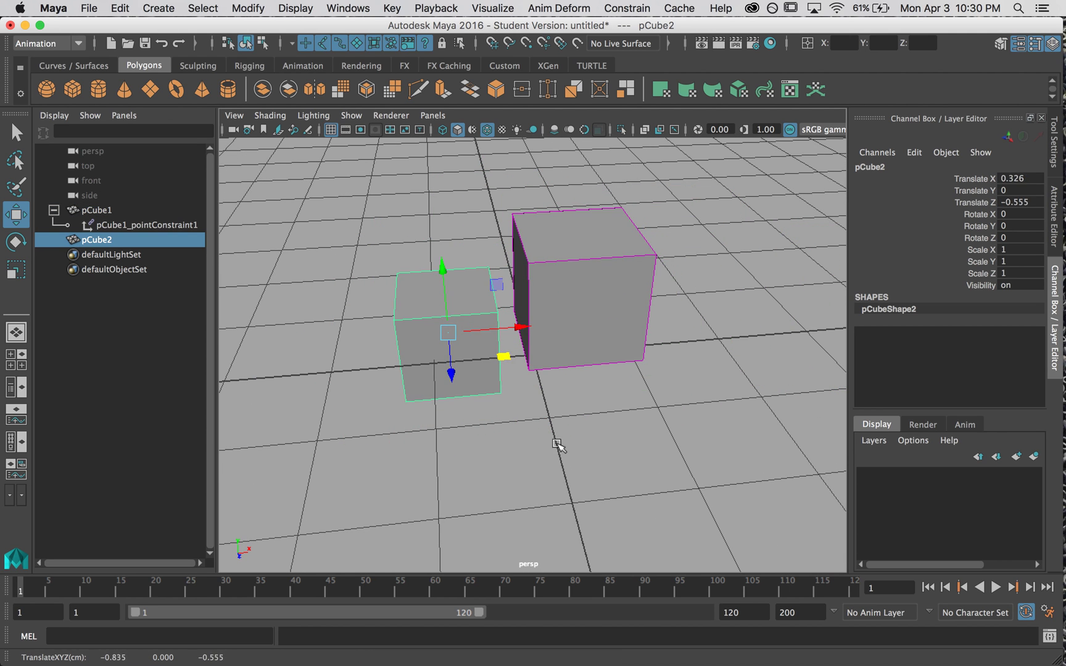
Turn off the point constraint's influence by setting its pCube2 weight to 0.
{"action": "left_click", "coordinate": [617, 432]}
{"action": "left_click_drag", "start_coordinate": [616, 432], "coordinate": [487, 429], "text": "alt"}
{"action": "left_click", "coordinate": [191, 223]}
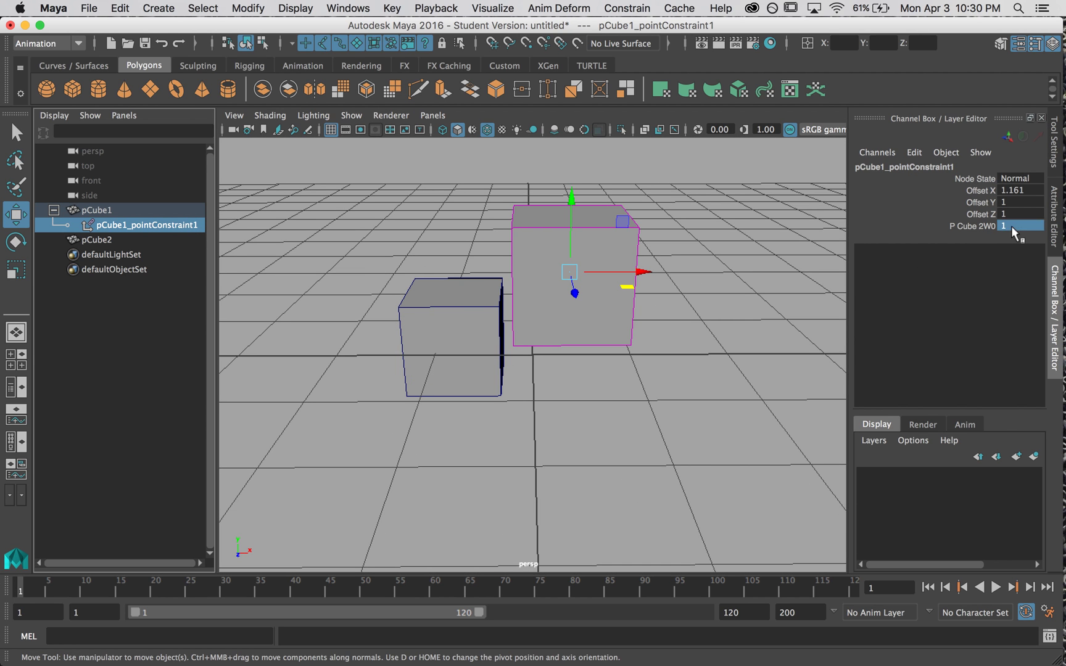
{"action": "type", "text": "0"}
{"action": "key", "text": "Return"}
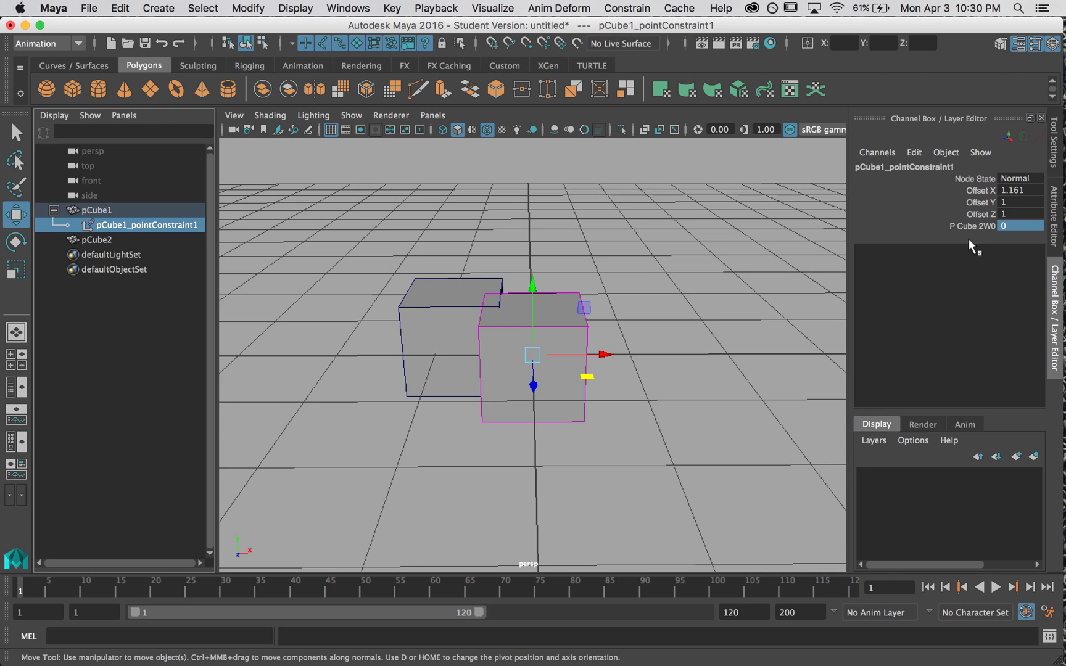
Delete pCube1's point constraint and reset Translate X, Y and Z of both cubes to 0.
{"action": "left_click_drag", "start_coordinate": [671, 269], "coordinate": [678, 352], "text": "alt"}
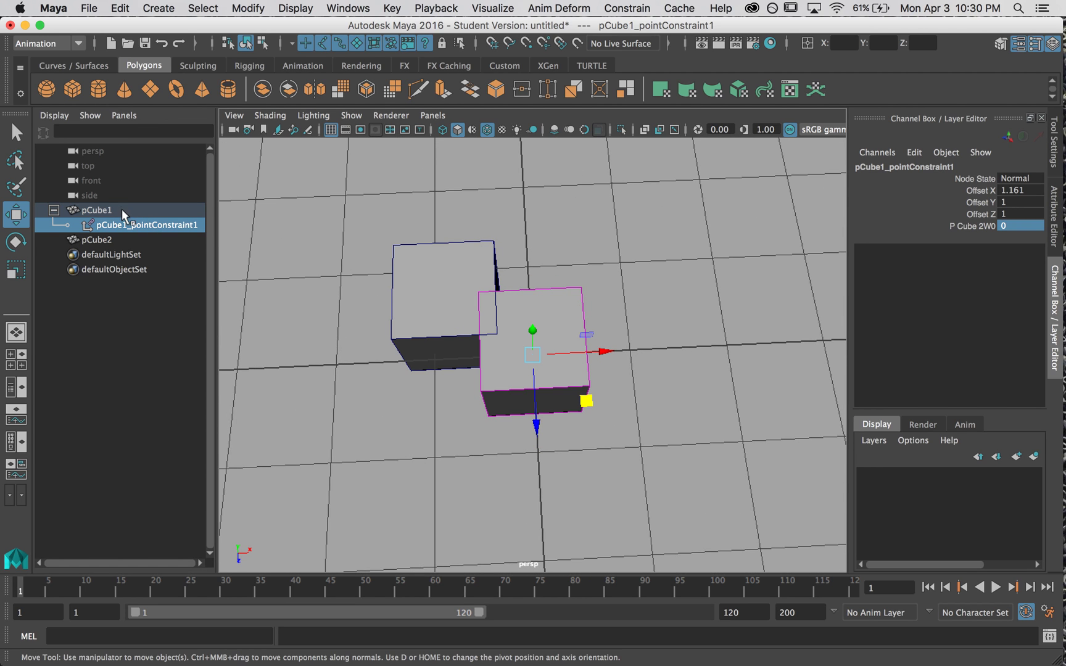
{"action": "key", "text": "Delete"}
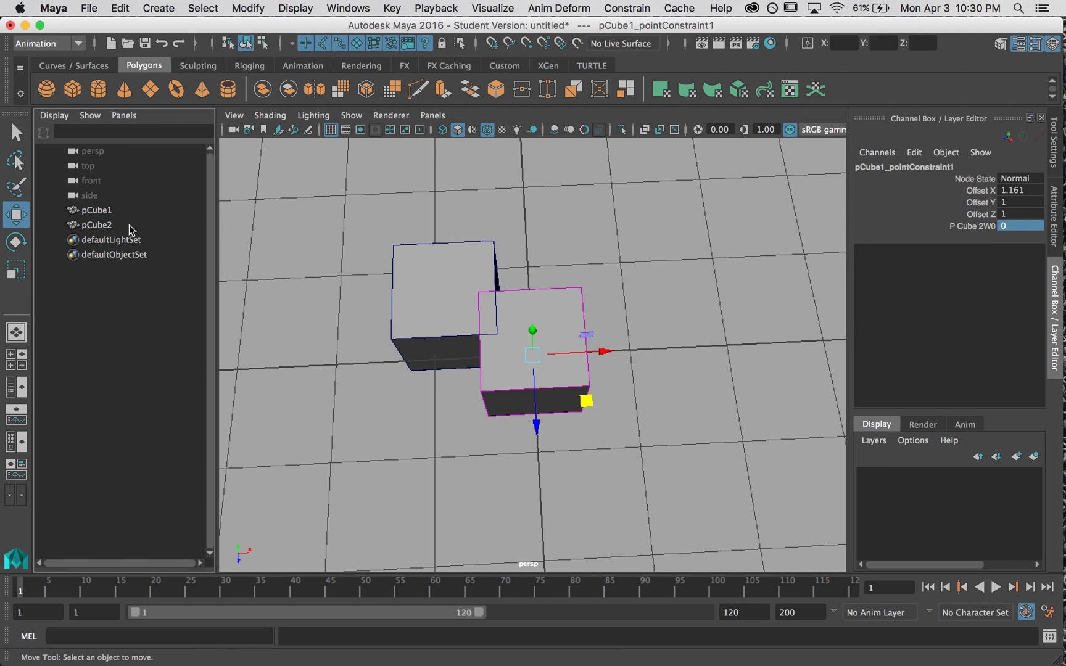
{"action": "left_click_drag", "start_coordinate": [111, 211], "coordinate": [109, 225]}
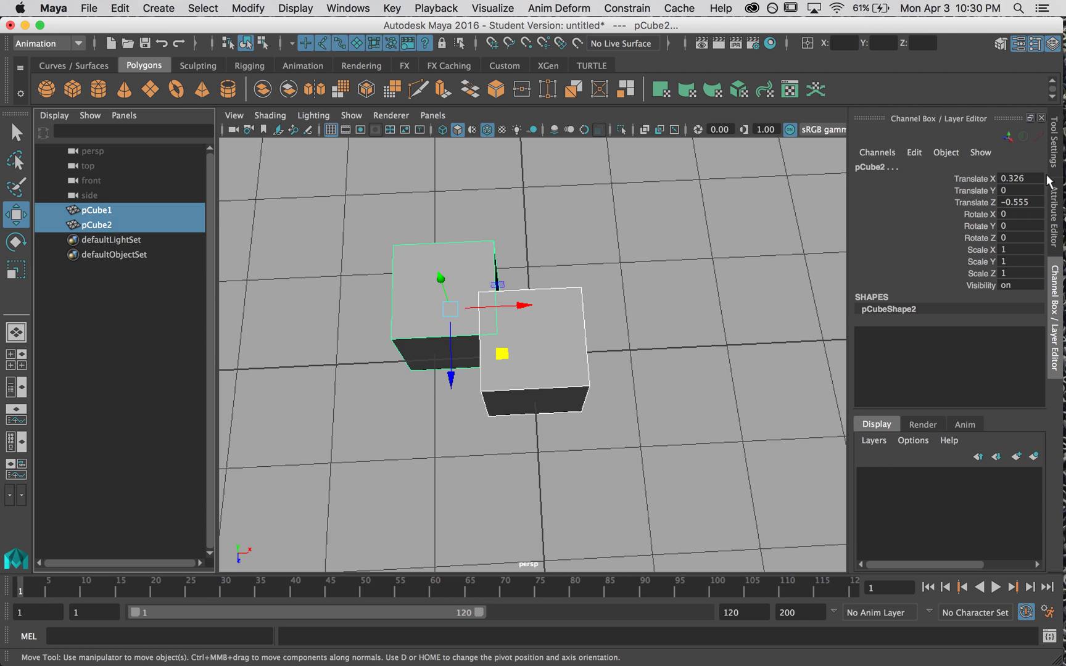
{"action": "left_click_drag", "start_coordinate": [1011, 179], "coordinate": [1007, 203]}
{"action": "type", "text": "0"}
{"action": "key", "text": "Return"}
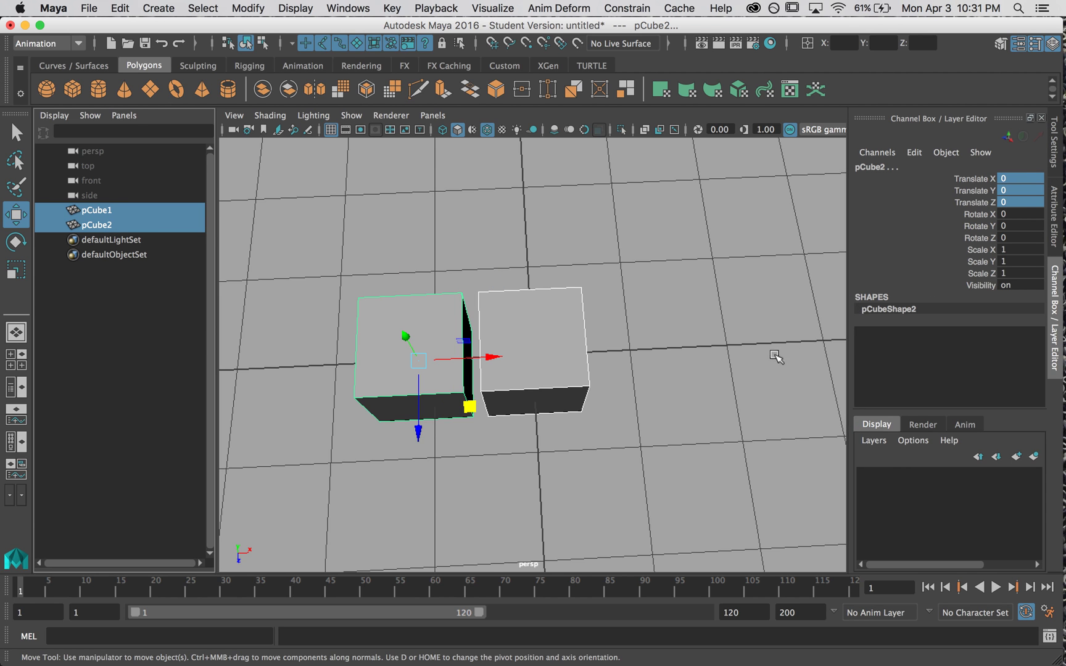
{"action": "left_click", "coordinate": [735, 373]}
Duplicate pCube1 and move the copy about 1.15 units along positive X, beside the original.
{"action": "left_click_drag", "start_coordinate": [652, 328], "coordinate": [654, 266], "text": "alt"}
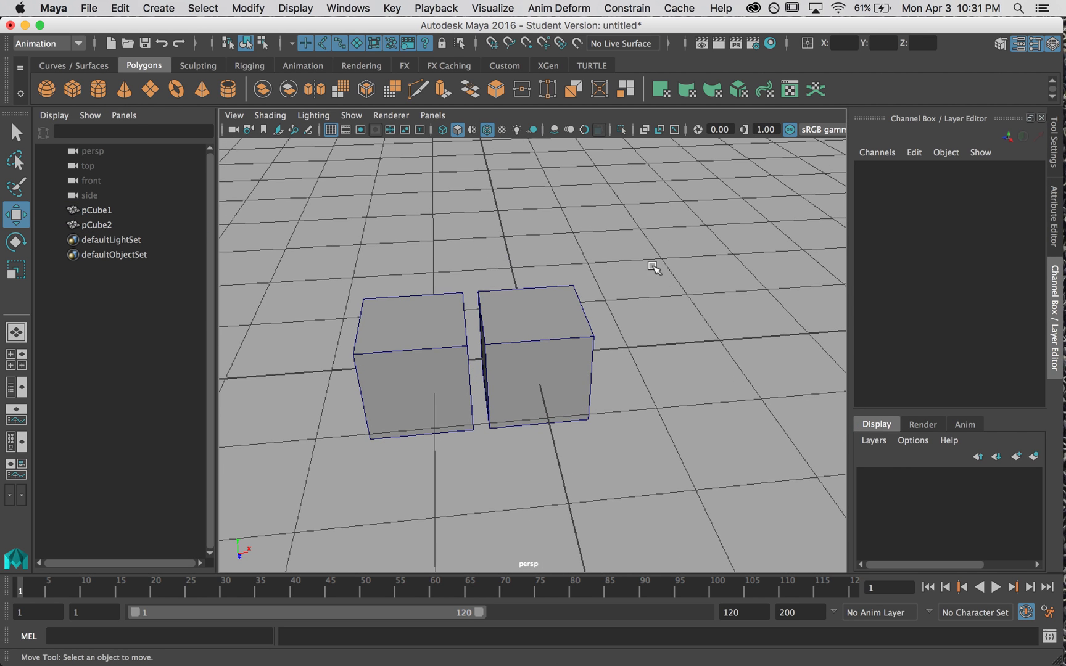
{"action": "left_click", "coordinate": [545, 398]}
{"action": "left_click_drag", "start_coordinate": [545, 397], "coordinate": [705, 381], "text": "alt"}
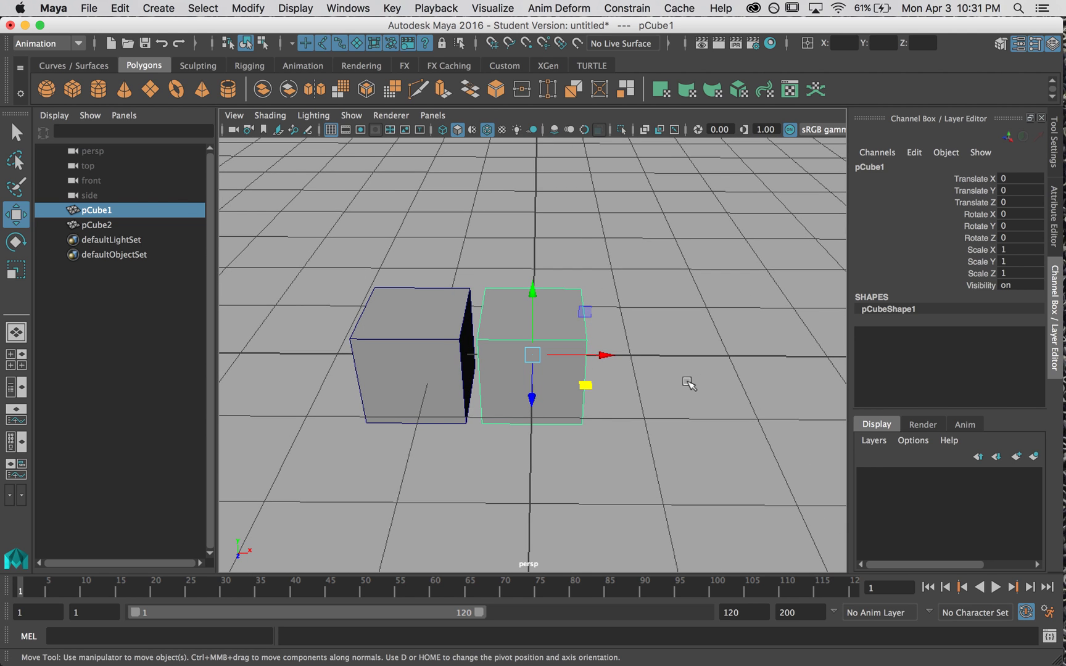
{"action": "key", "text": "ctrl+d"}
{"action": "left_click_drag", "start_coordinate": [607, 357], "coordinate": [719, 356]}
Freeze the transformations of the duplicated cube and clear the selection.
{"action": "left_click", "coordinate": [247, 8]}
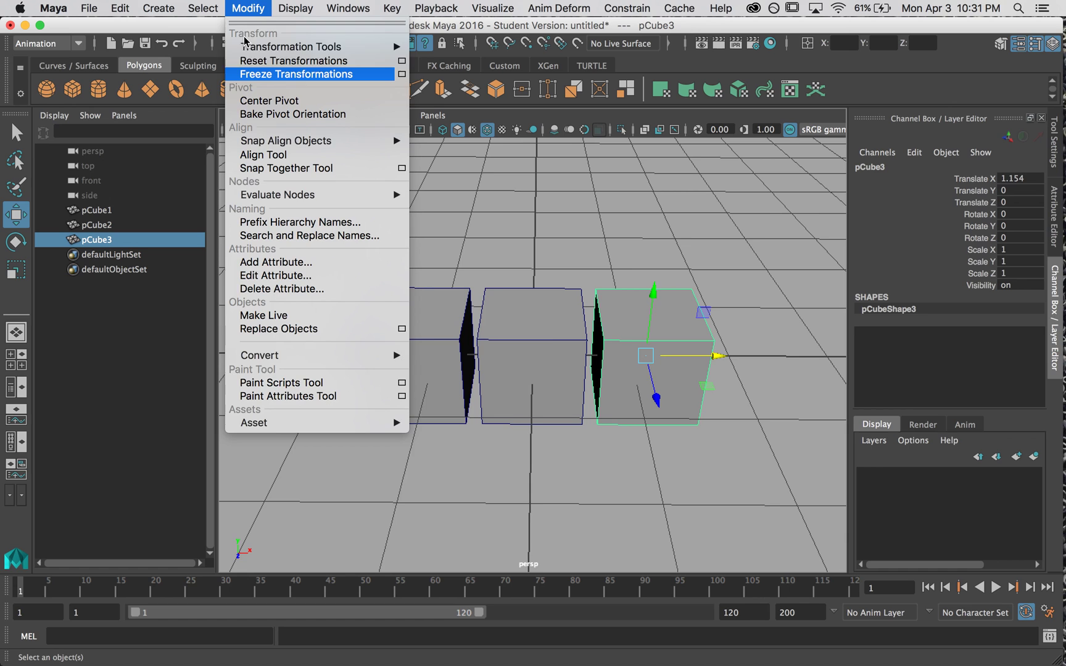
{"action": "left_click", "coordinate": [309, 76]}
{"action": "left_click", "coordinate": [628, 268]}
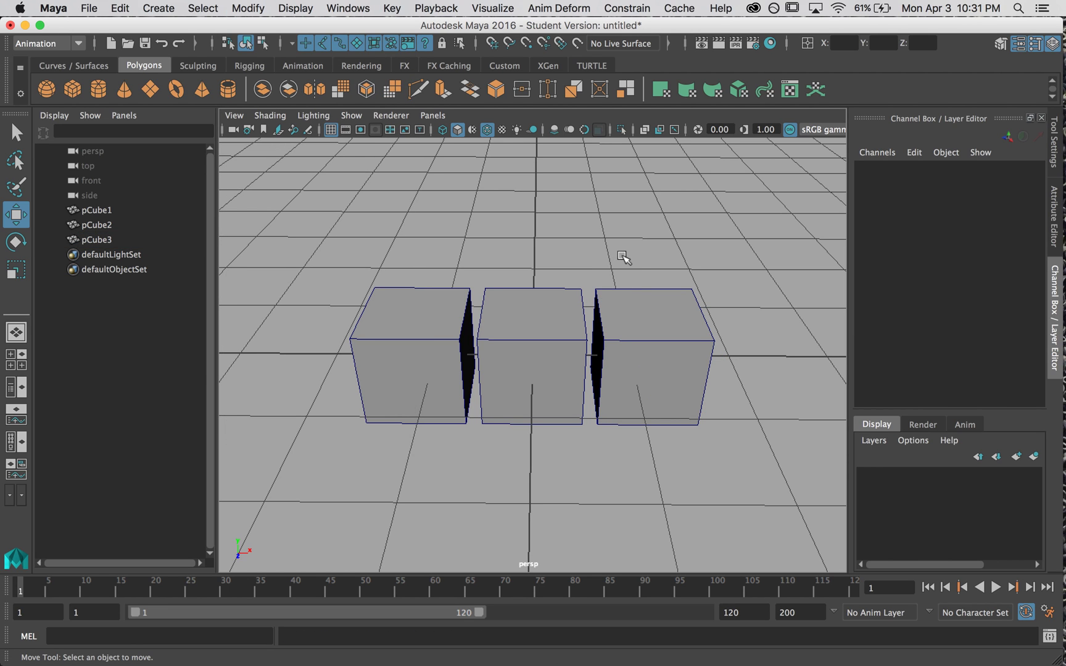
Point-constrain the middle cube pCube1 to both outer cubes, using pCube2 and pCube3 as targets.
{"action": "left_click", "coordinate": [533, 353]}
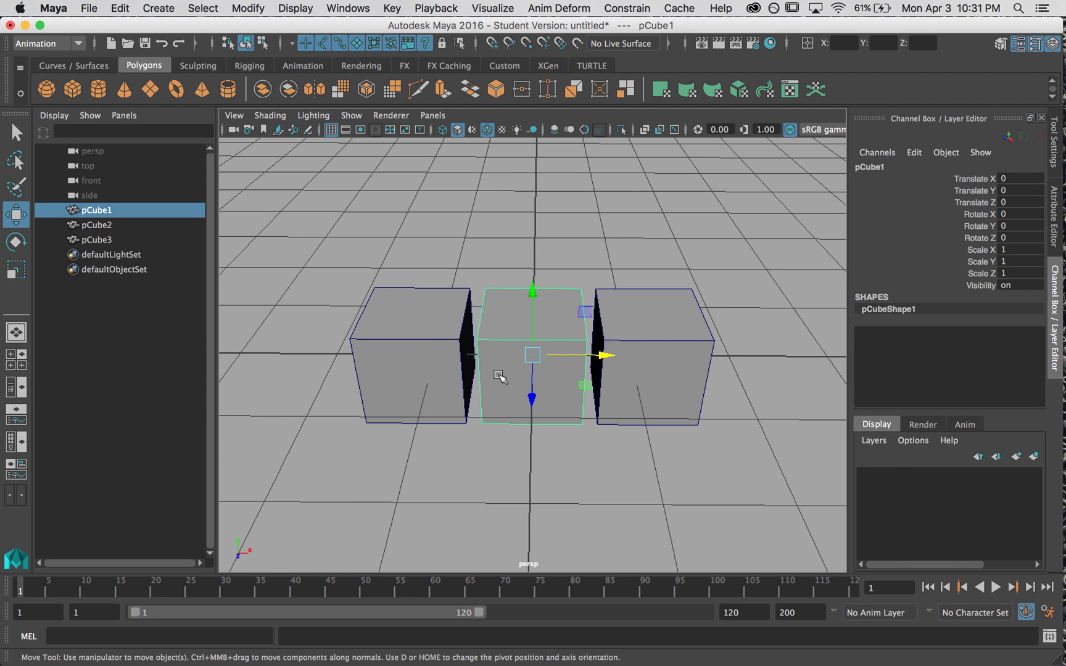
{"action": "left_click", "coordinate": [367, 348]}
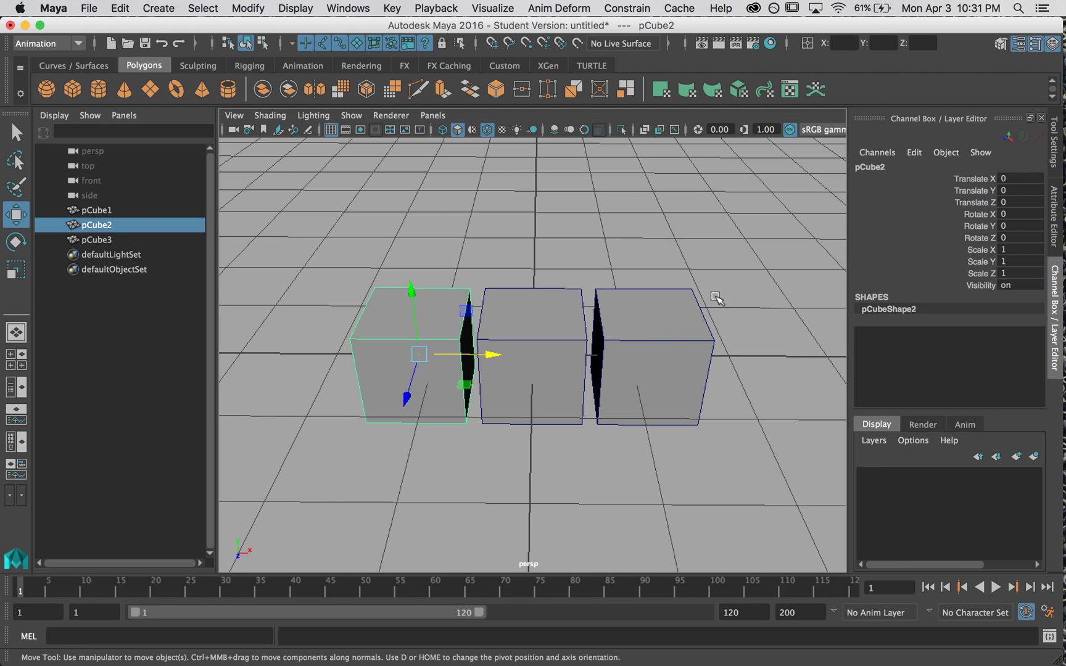
{"action": "left_click", "coordinate": [689, 349], "text": "shift"}
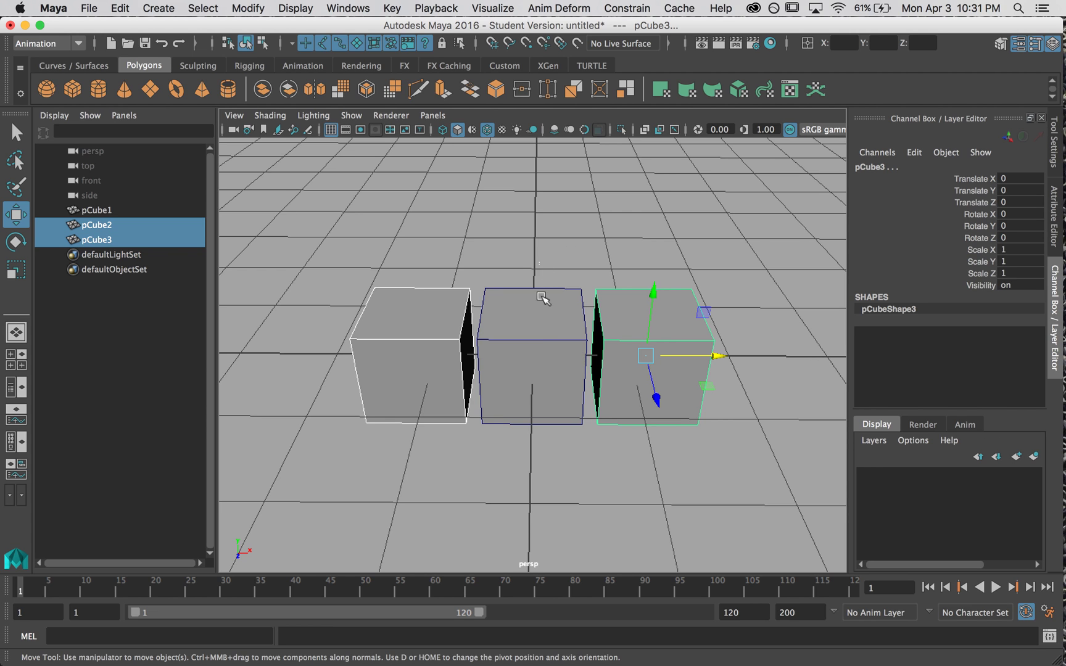
{"action": "left_click", "coordinate": [546, 363], "text": "shift"}
{"action": "left_click", "coordinate": [635, 9]}
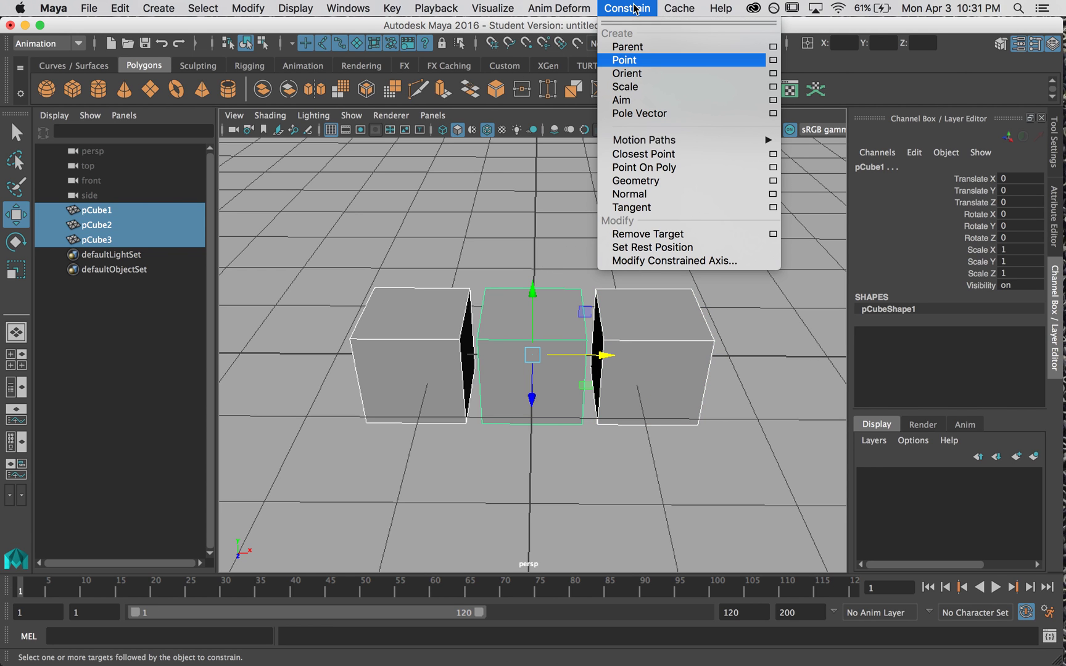
{"action": "left_click", "coordinate": [625, 62]}
Move pCube3 about 4.04 units along positive X and pCube2 backward along Z to test the two-target constraint.
{"action": "left_click", "coordinate": [673, 314]}
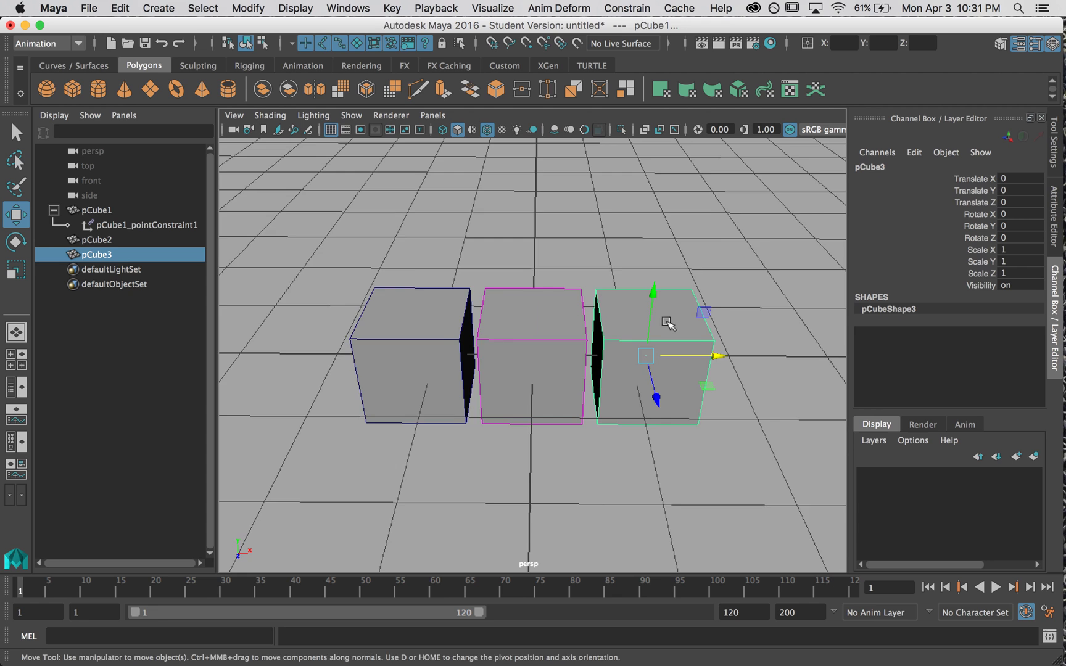
{"action": "right_click_drag", "start_coordinate": [673, 314], "coordinate": [456, 307], "text": "alt"}
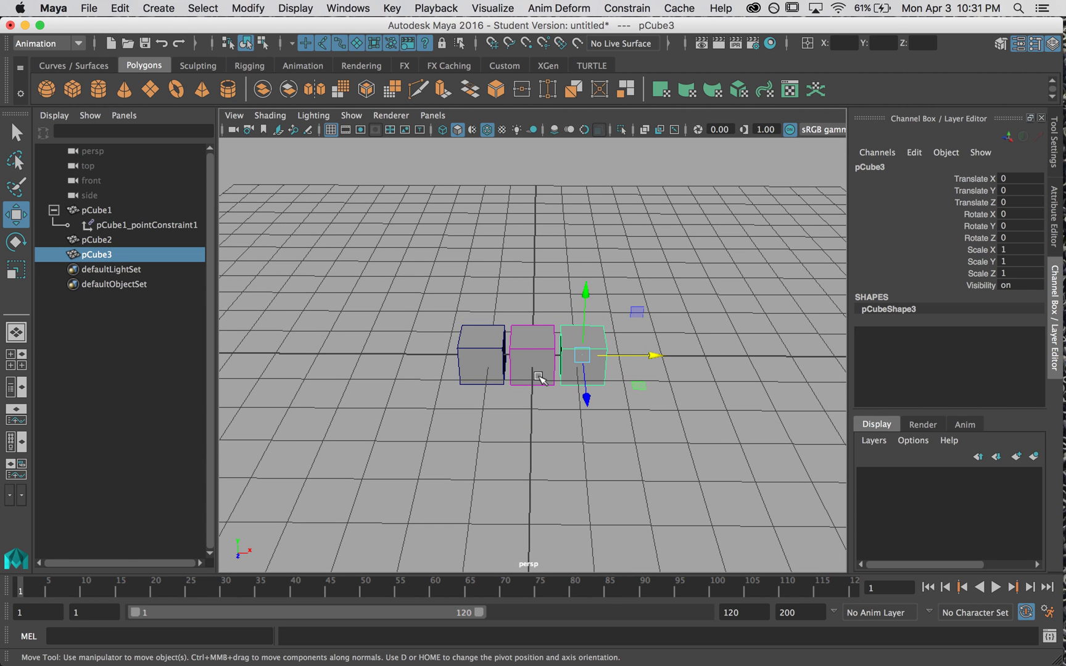
{"action": "left_click_drag", "start_coordinate": [653, 356], "coordinate": [829, 359]}
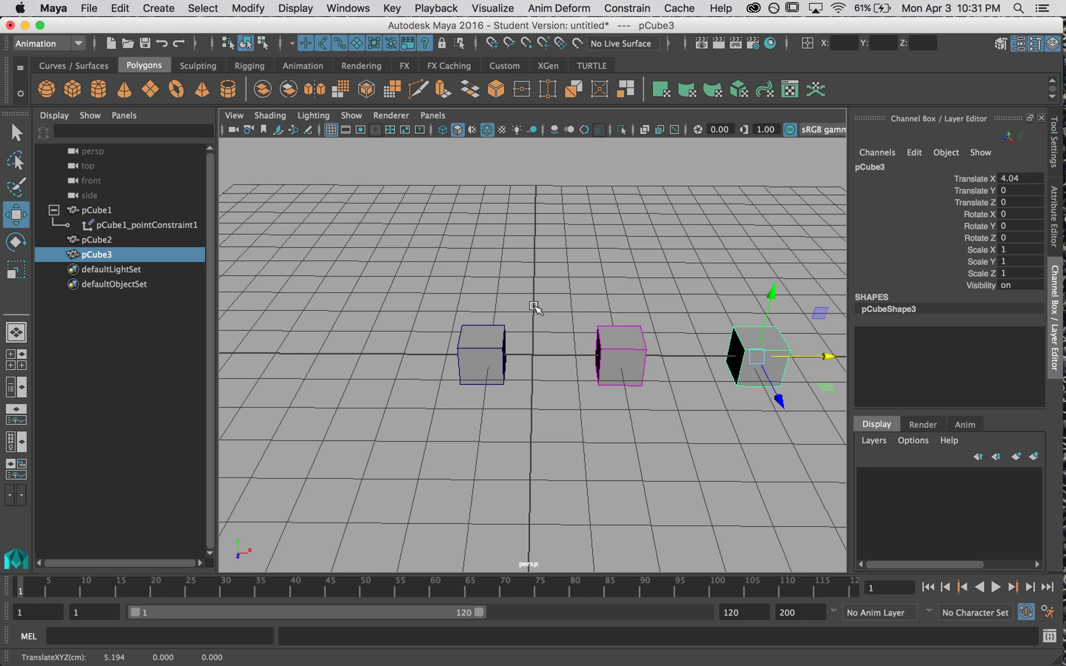
{"action": "left_click", "coordinate": [481, 364]}
{"action": "left_click_drag", "start_coordinate": [479, 414], "coordinate": [487, 308]}
Set the pCube3 weight of pCube1's point constraint to 0.
{"action": "left_click", "coordinate": [168, 226]}
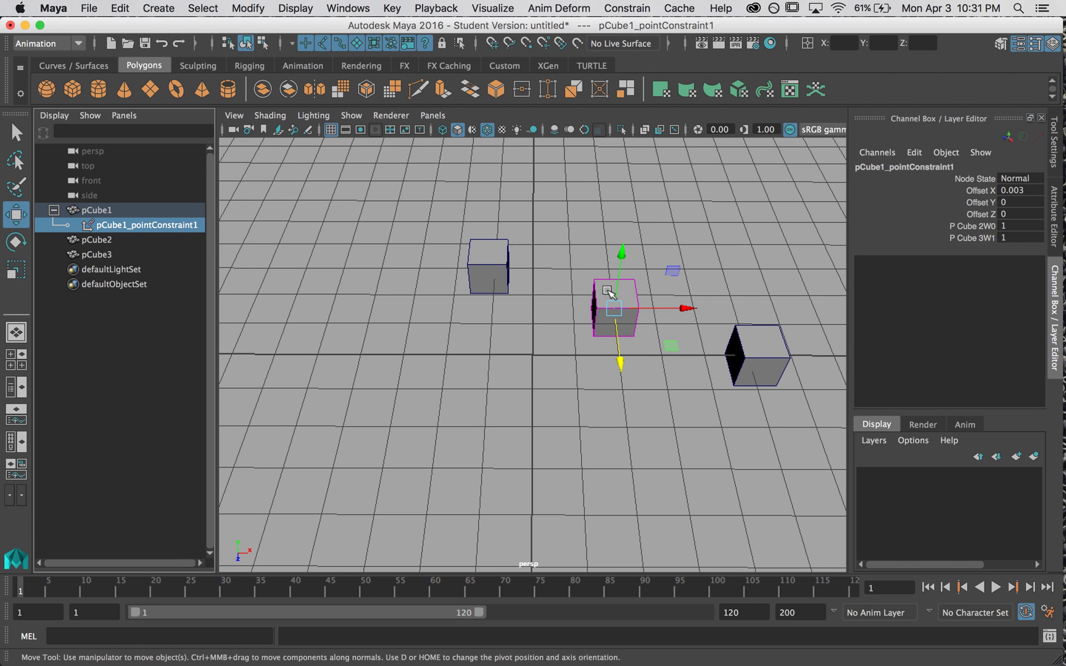
{"action": "double_click", "coordinate": [1016, 238]}
{"action": "key", "text": "Return"}
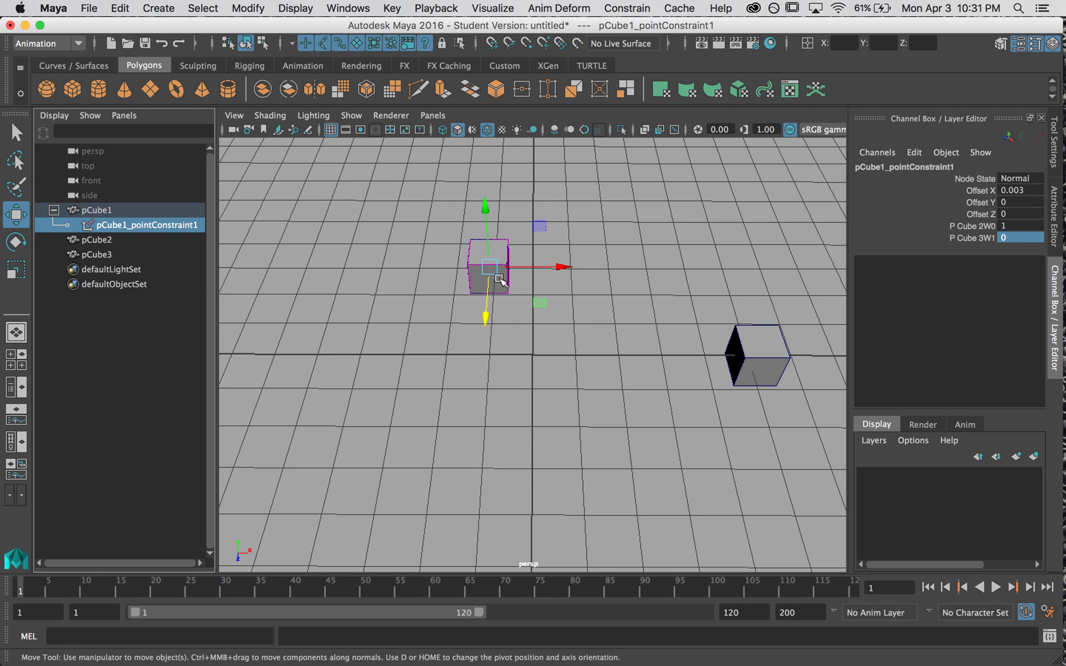
Move the target pCube2 freely to about X 1.215, Y 0.637, Z -3.823 to test its sole influence.
{"action": "left_click_drag", "start_coordinate": [539, 299], "coordinate": [535, 238]}
{"action": "key", "text": "ctrl+z"}
{"action": "left_click", "coordinate": [477, 290]}
{"action": "left_click", "coordinate": [97, 239]}
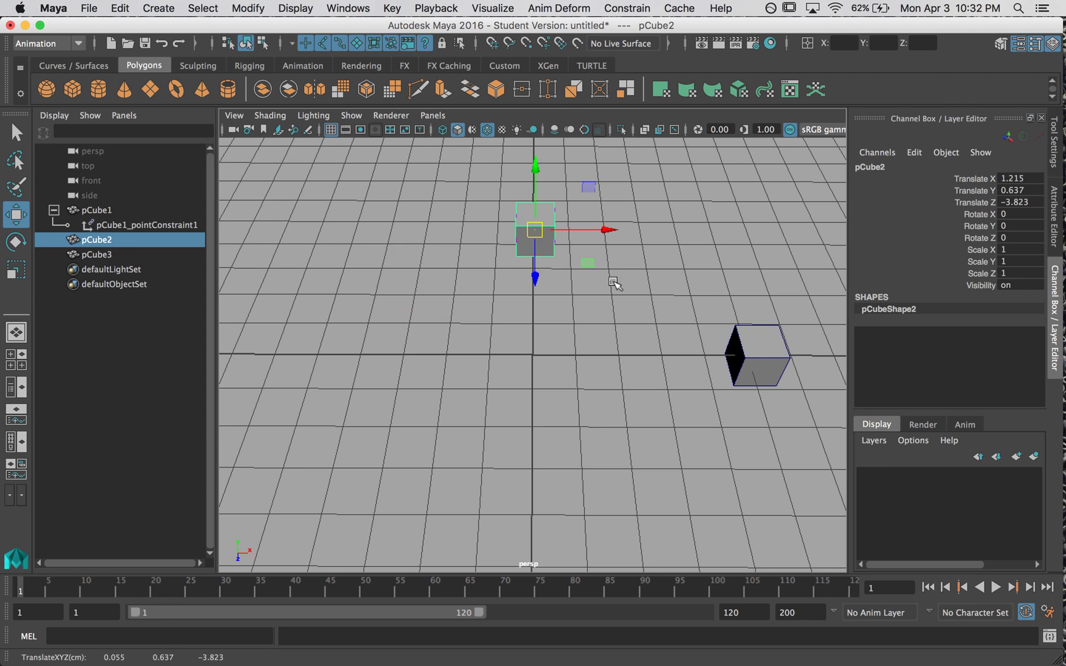
Set the pCube2 weight of pCube1's point constraint to 0.
{"action": "left_click", "coordinate": [134, 225]}
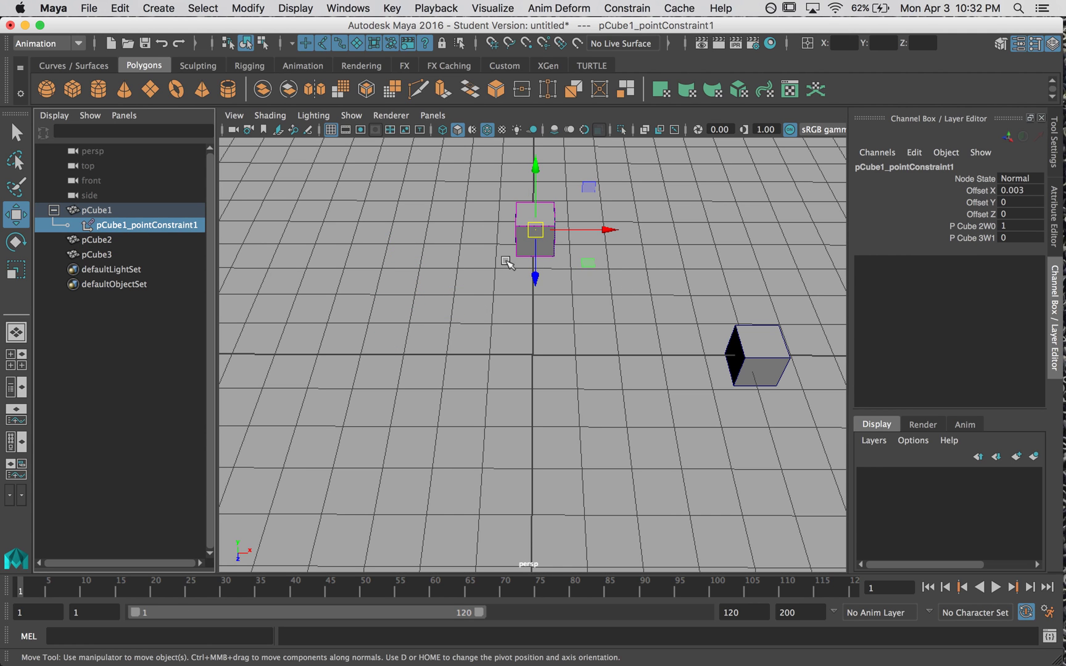
{"action": "double_click", "coordinate": [1003, 226]}
{"action": "type", "text": "0"}
{"action": "key", "text": "Return"}
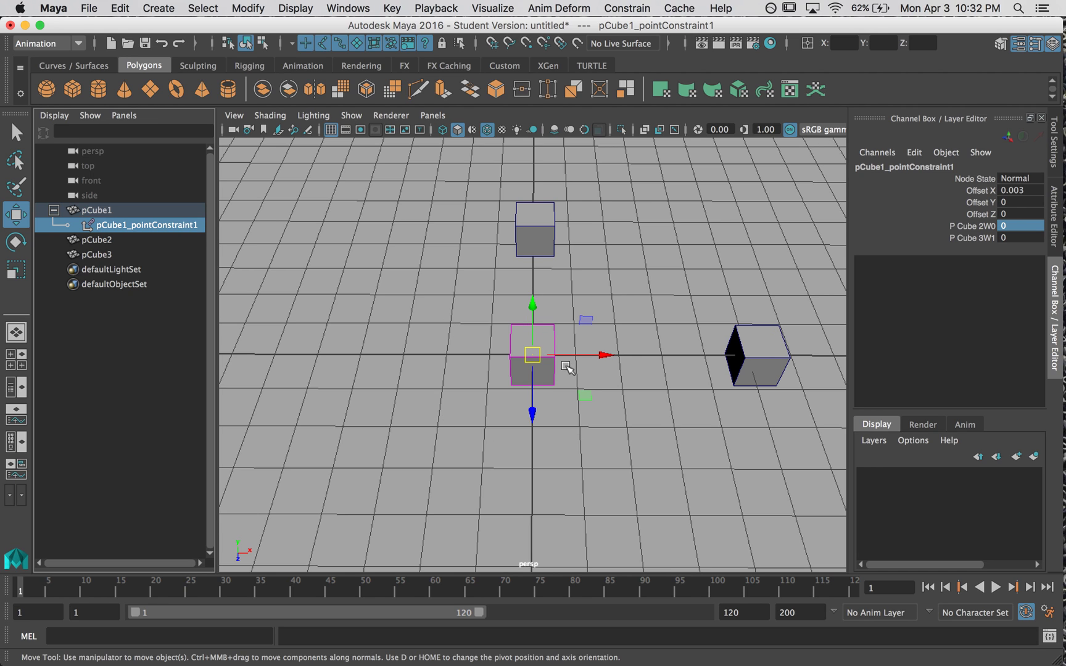
Set the pCube3 weight of pCube1's point constraint to 1.
{"action": "double_click", "coordinate": [1012, 238]}
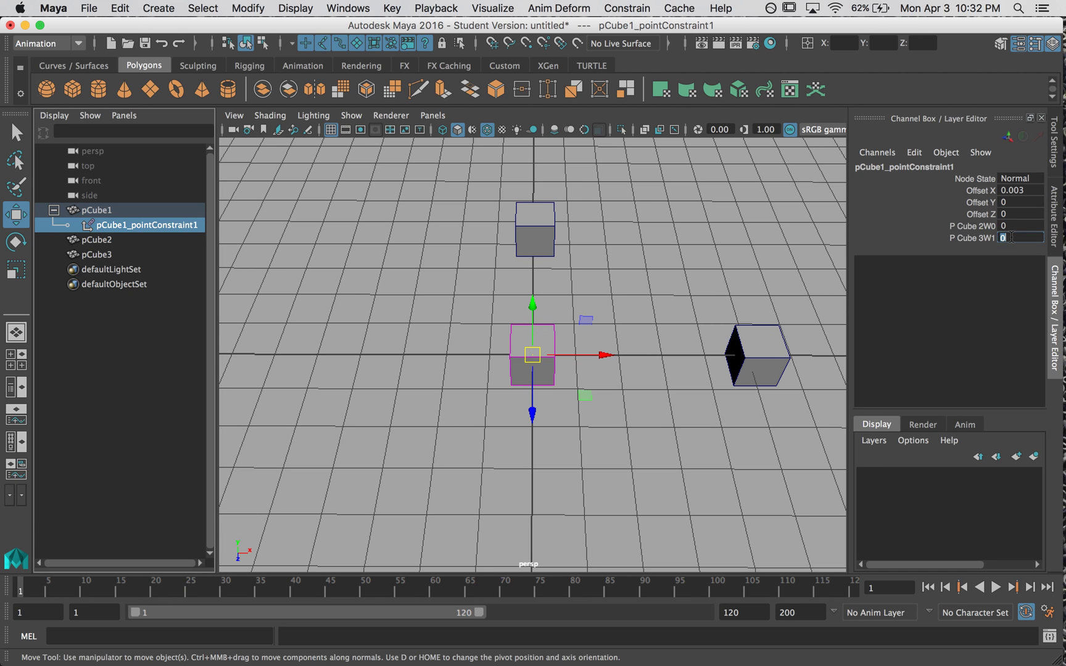
{"action": "type", "text": "1"}
{"action": "key", "text": "Return"}
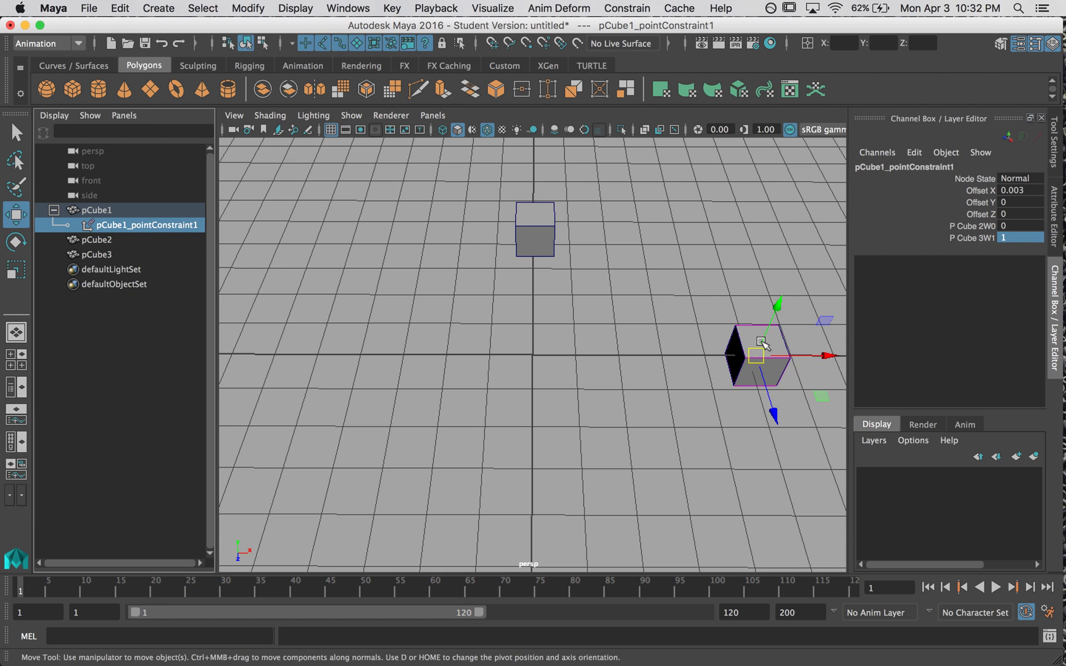
Try partial influence by setting the constraint's pCube2 weight first to 0.5 and then to 0.25.
{"action": "double_click", "coordinate": [1020, 226]}
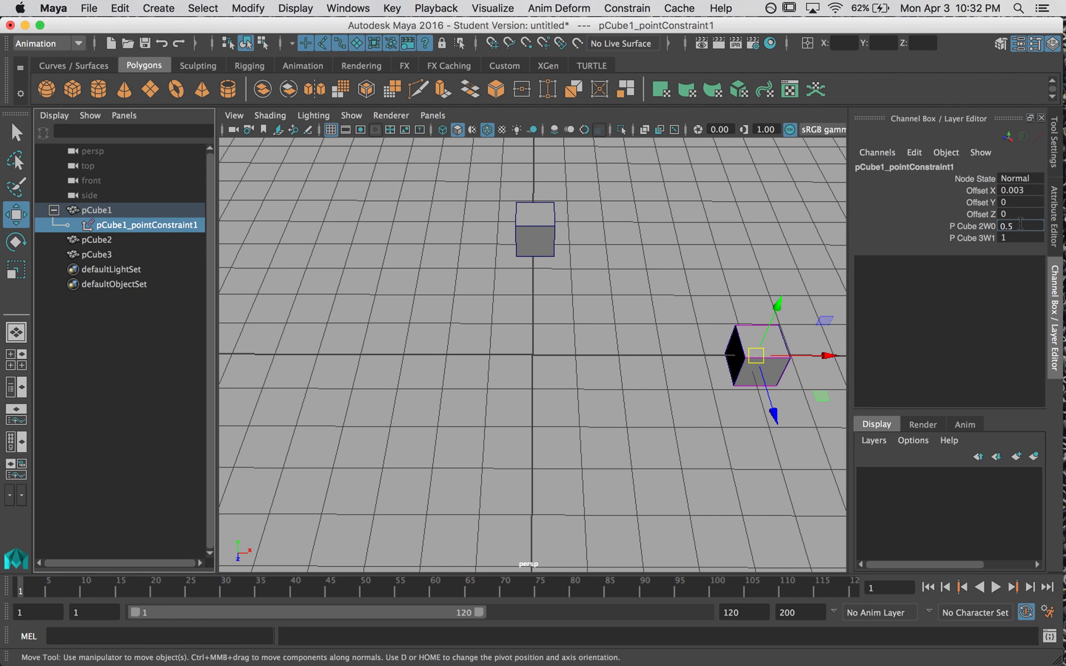
{"action": "key", "text": "Return"}
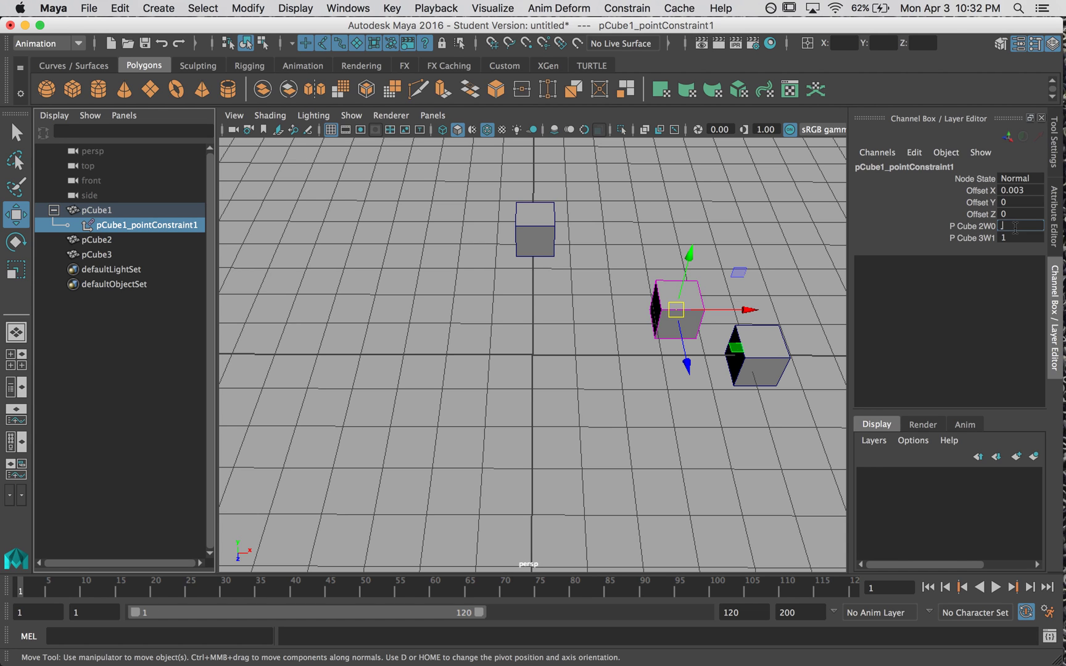
{"action": "key", "text": "Return"}
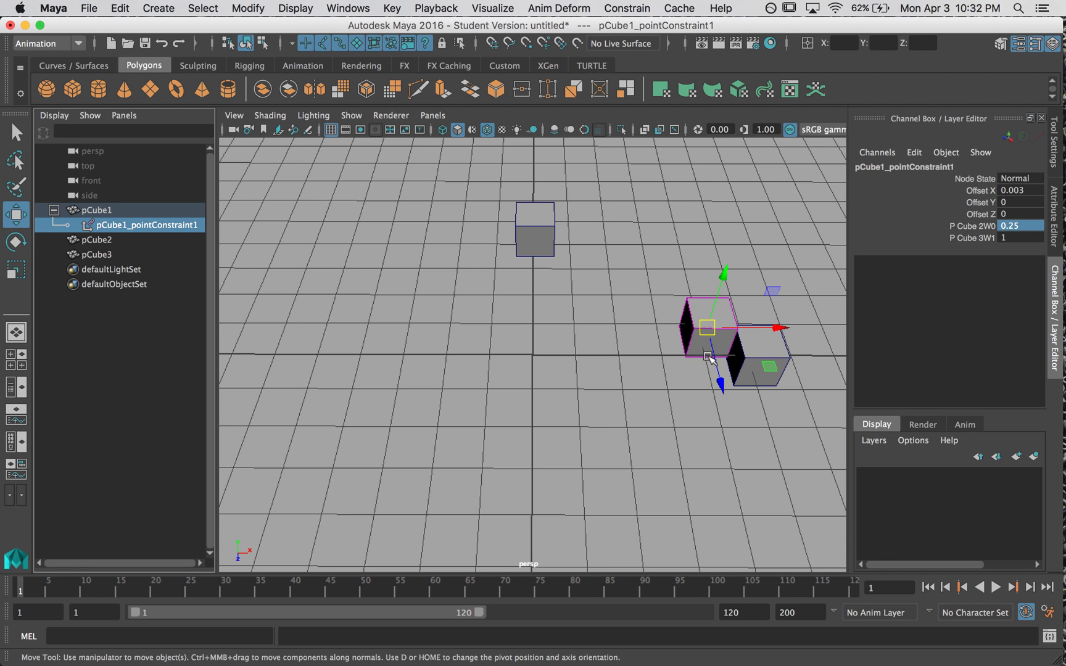
Set the constraint's pCube2 weight to 1 and clear the selection.
{"action": "double_click", "coordinate": [1012, 226]}
{"action": "type", "text": "1"}
{"action": "key", "text": "Return"}
{"action": "left_click", "coordinate": [692, 274]}
Delete pCube1 with its point constraint, pCube2 and pCube3 from the scene.
{"action": "left_click_drag", "start_coordinate": [740, 274], "coordinate": [718, 258], "text": "alt"}
{"action": "left_click_drag", "start_coordinate": [663, 307], "coordinate": [605, 352], "text": "alt"}
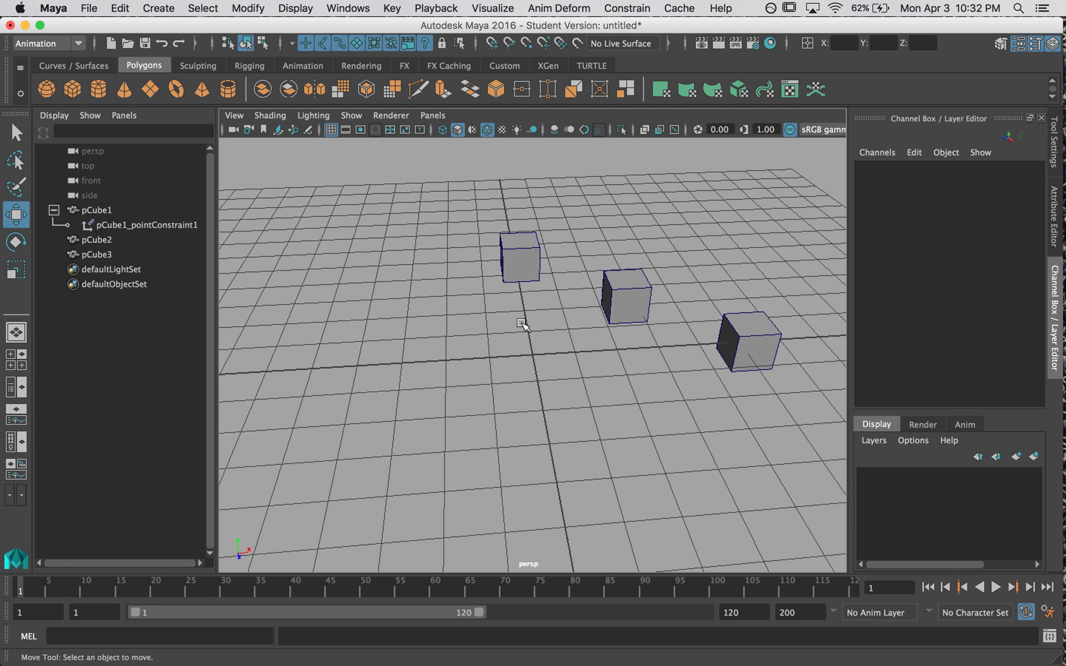
{"action": "left_click", "coordinate": [145, 210]}
{"action": "left_click", "coordinate": [148, 239], "text": "shift"}
{"action": "left_click", "coordinate": [148, 255], "text": "shift"}
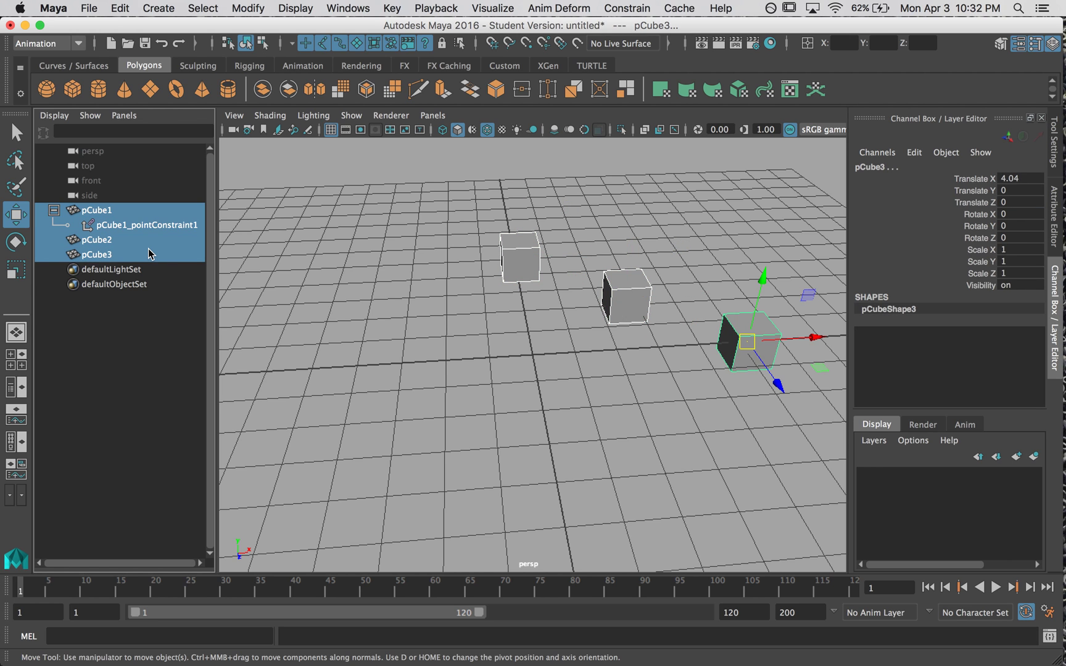
{"action": "key", "text": "Delete"}
Switch the viewport from the perspective view to the top view.
{"action": "left_click_drag", "start_coordinate": [464, 341], "coordinate": [500, 350], "text": "alt"}
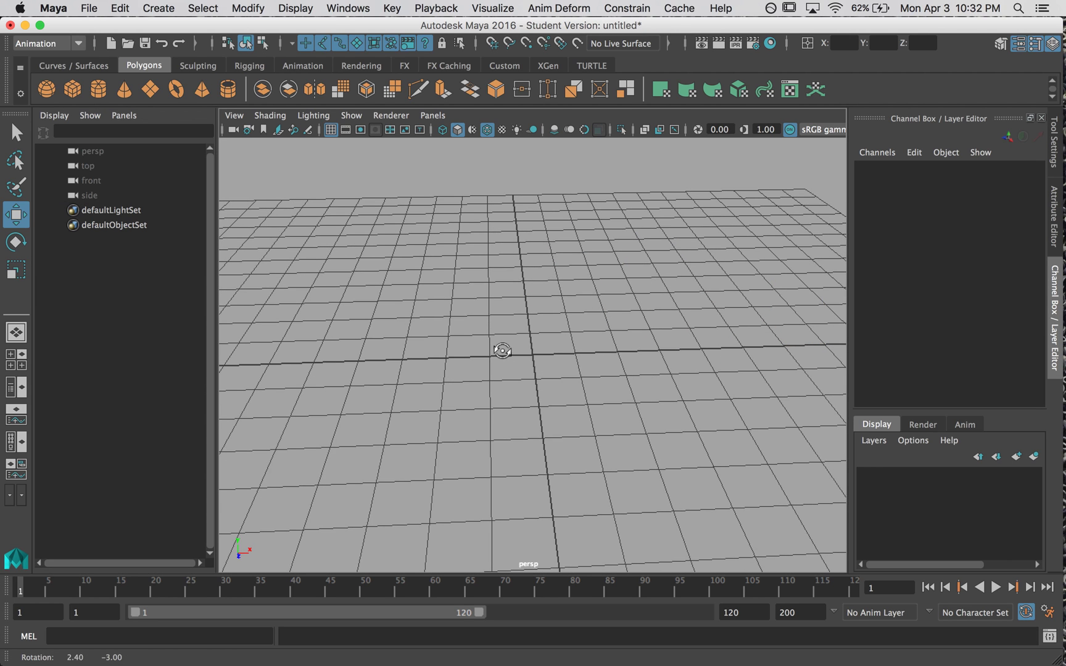
{"action": "key", "text": "space"}
{"action": "right_click", "coordinate": [495, 336]}
{"action": "key", "text": "space"}
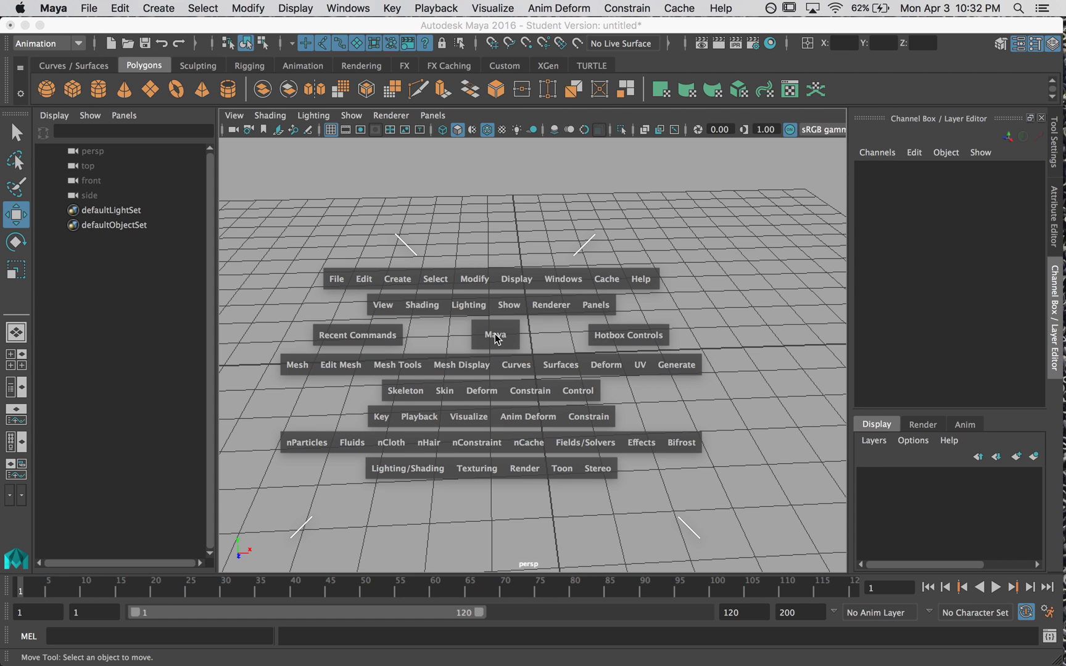
{"action": "left_click", "coordinate": [495, 337]}
{"action": "left_click_drag", "start_coordinate": [500, 338], "coordinate": [459, 339]}
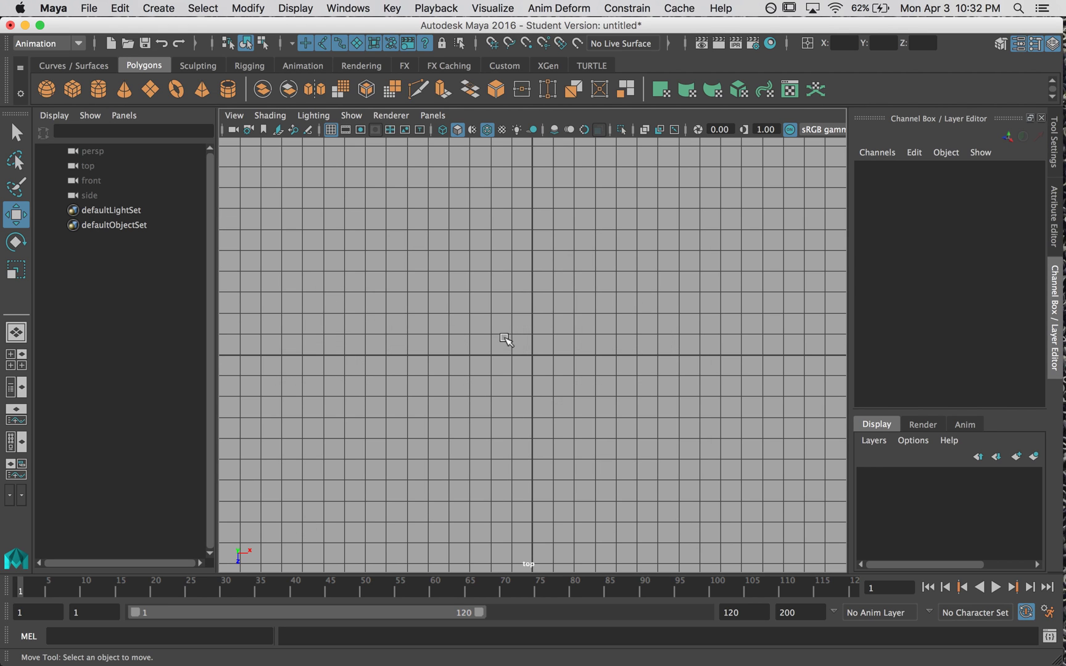
Draw a three-joint arm chain from about X -6 to X 6, with the middle joint bent about 1 unit toward negative Z.
{"action": "left_click", "coordinate": [247, 65]}
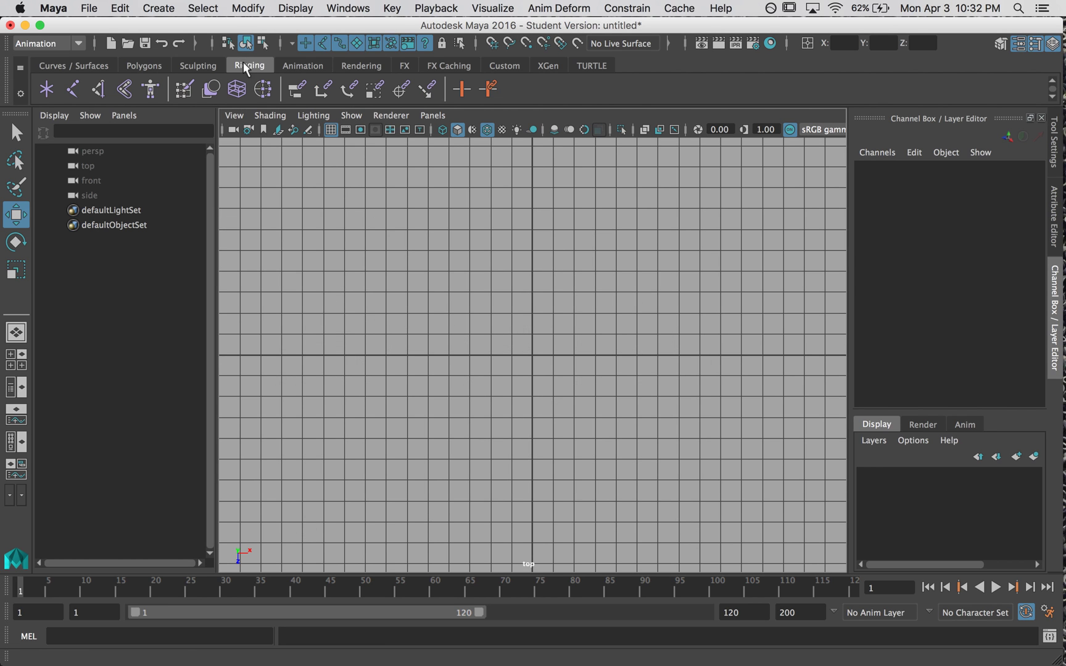
{"action": "key", "text": "y"}
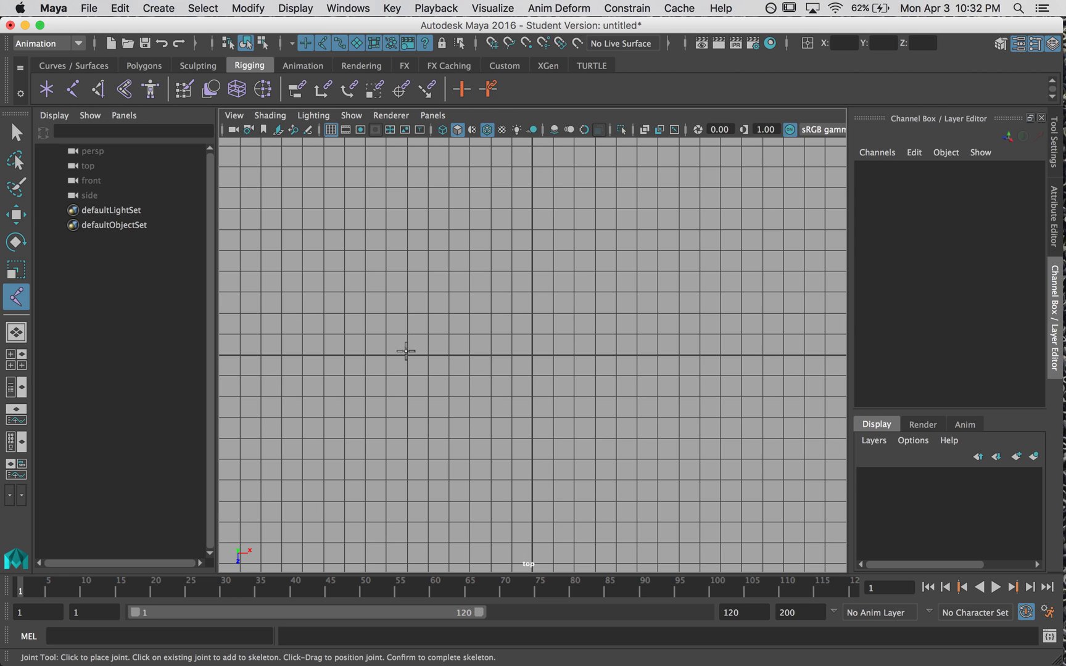
{"action": "left_click", "coordinate": [408, 355]}
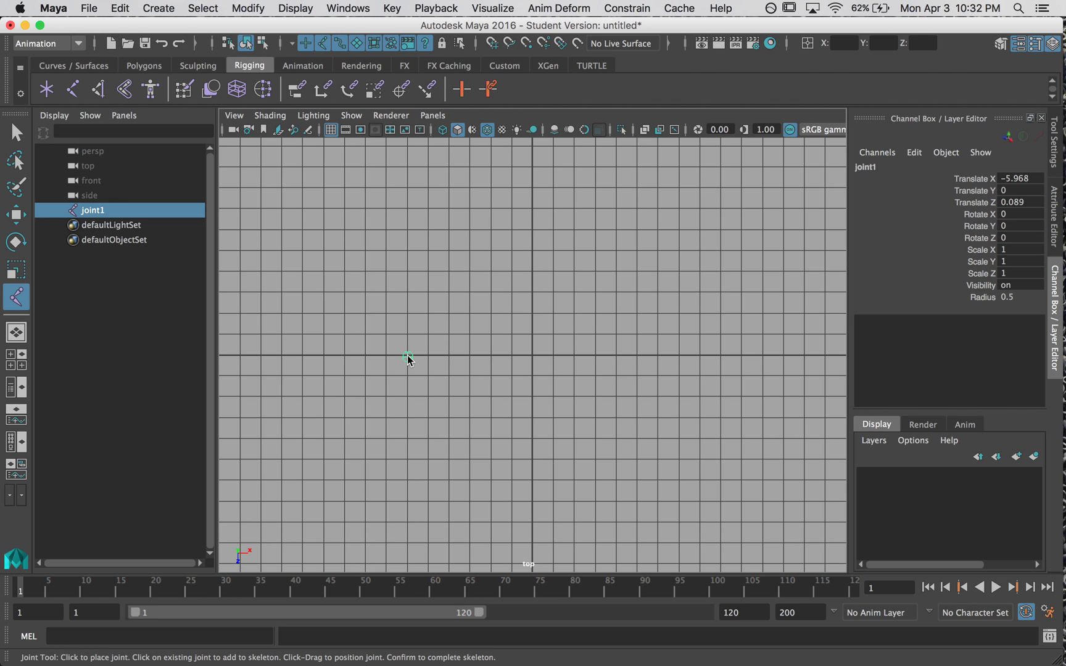
{"action": "left_click", "coordinate": [532, 334]}
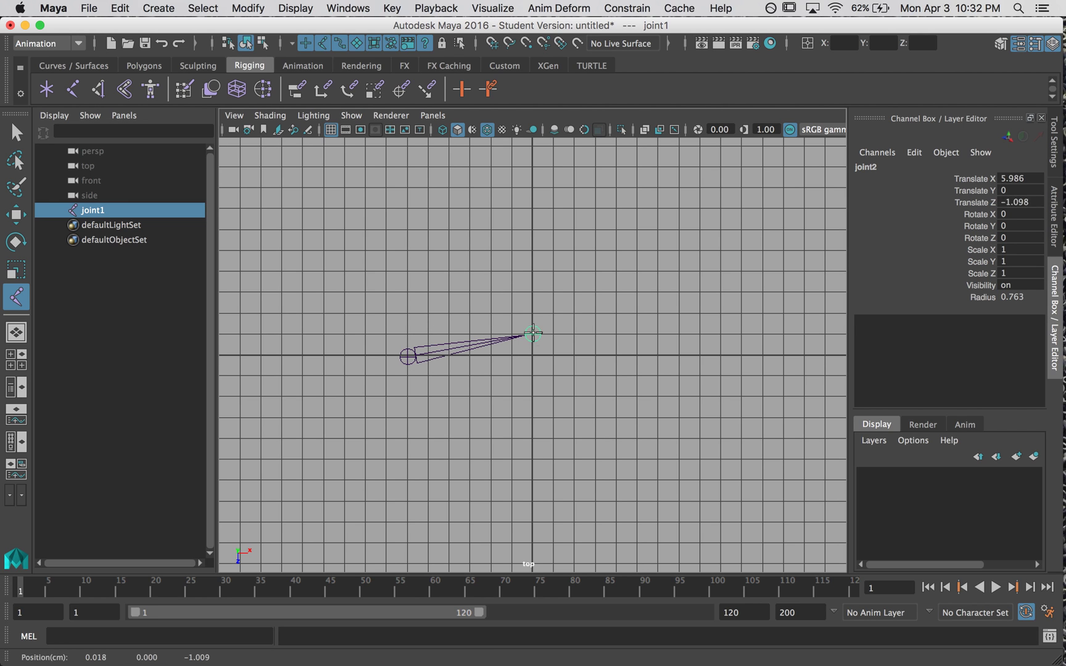
{"action": "left_click", "coordinate": [656, 356]}
{"action": "key", "text": "Return"}
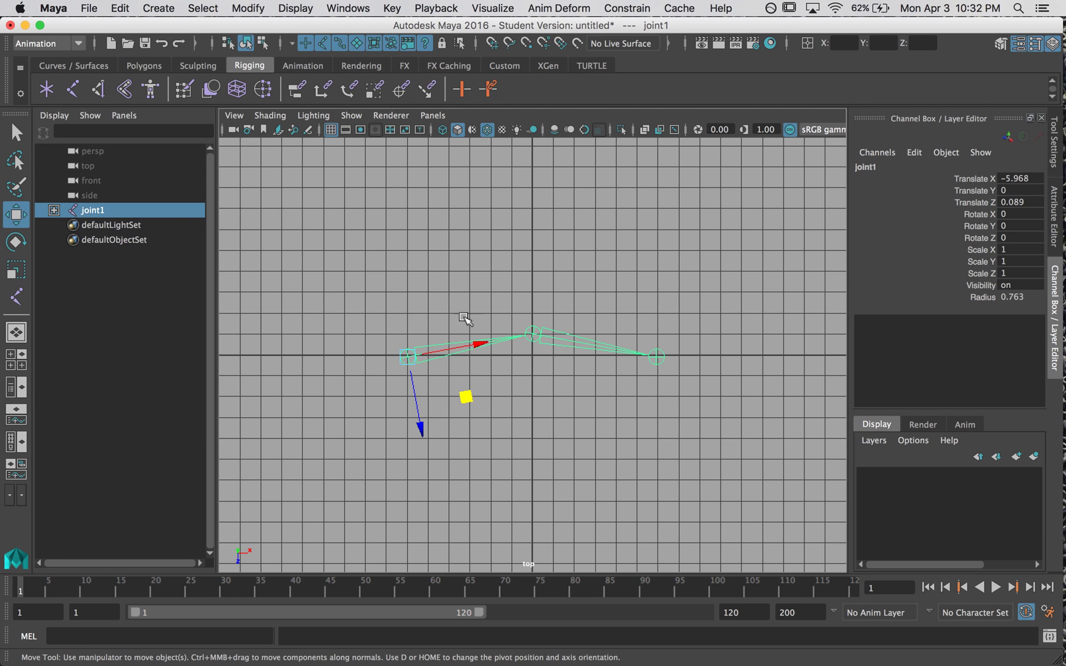
Expand the joint hierarchy and rename the root joint jnt_shld.
{"action": "left_click", "coordinate": [54, 211]}
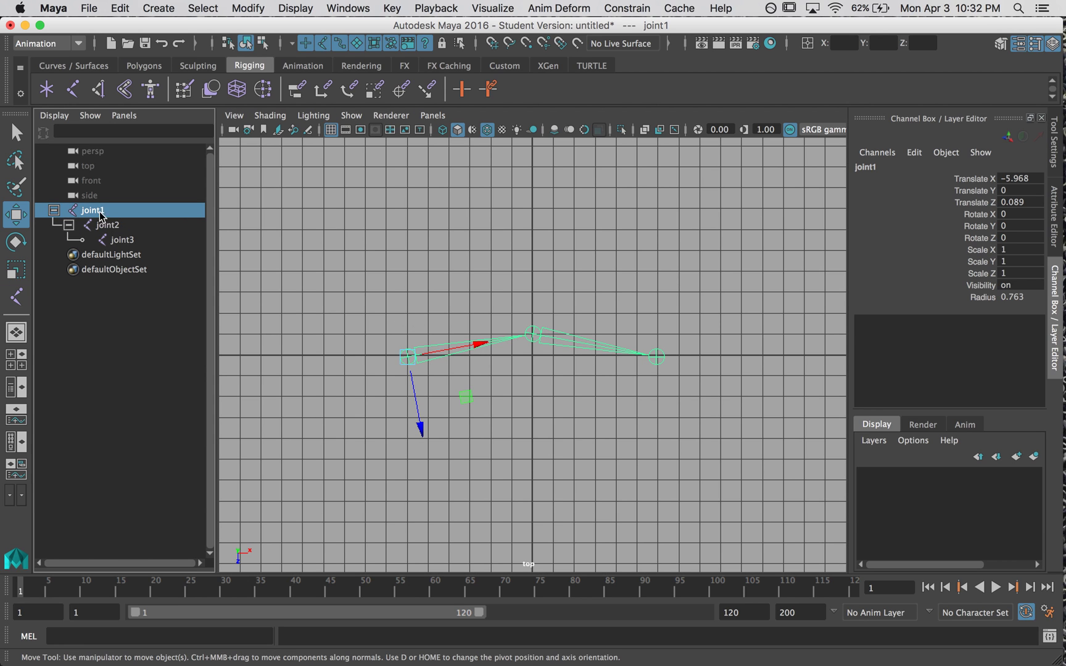
{"action": "double_click", "coordinate": [100, 213]}
{"action": "type", "text": "jnt"}
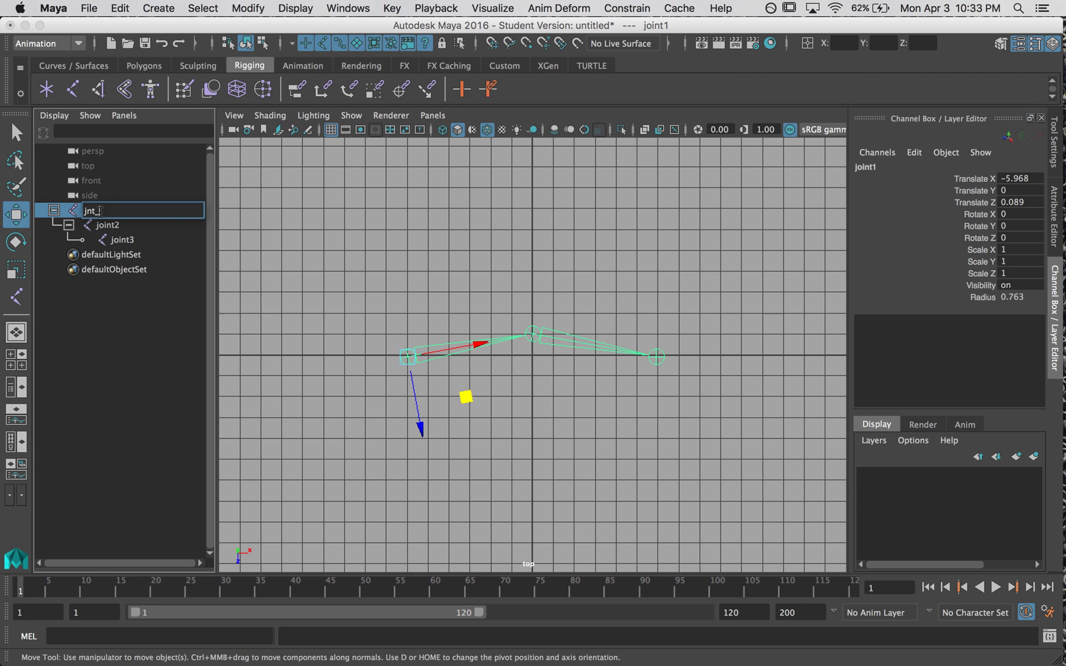
{"action": "type", "text": "_shld"}
{"action": "key", "text": "Return"}
Rename the middle joint jnt_elbow and the end joint jnt_hand.
{"action": "double_click", "coordinate": [108, 225]}
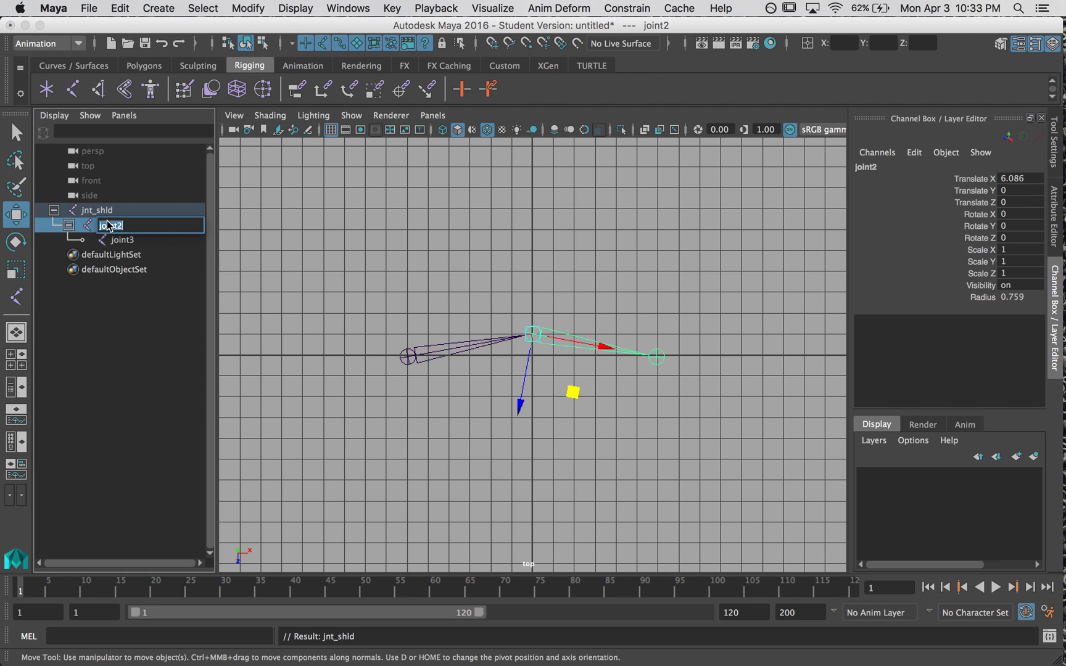
{"action": "type", "text": "jnt_elbow"}
{"action": "key", "text": "Return"}
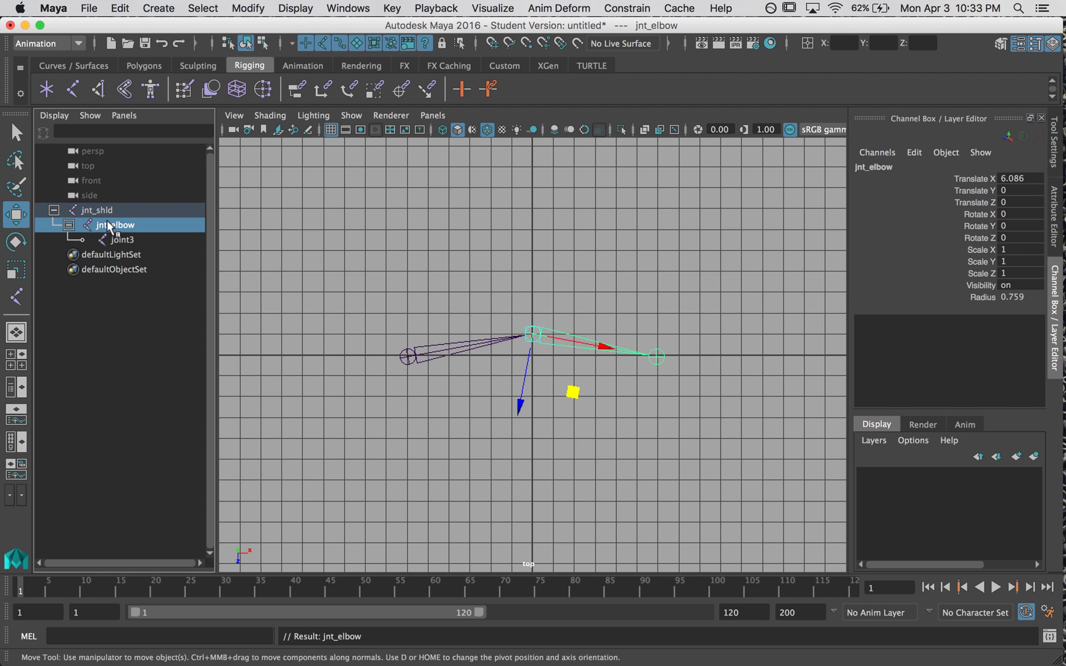
{"action": "double_click", "coordinate": [123, 240]}
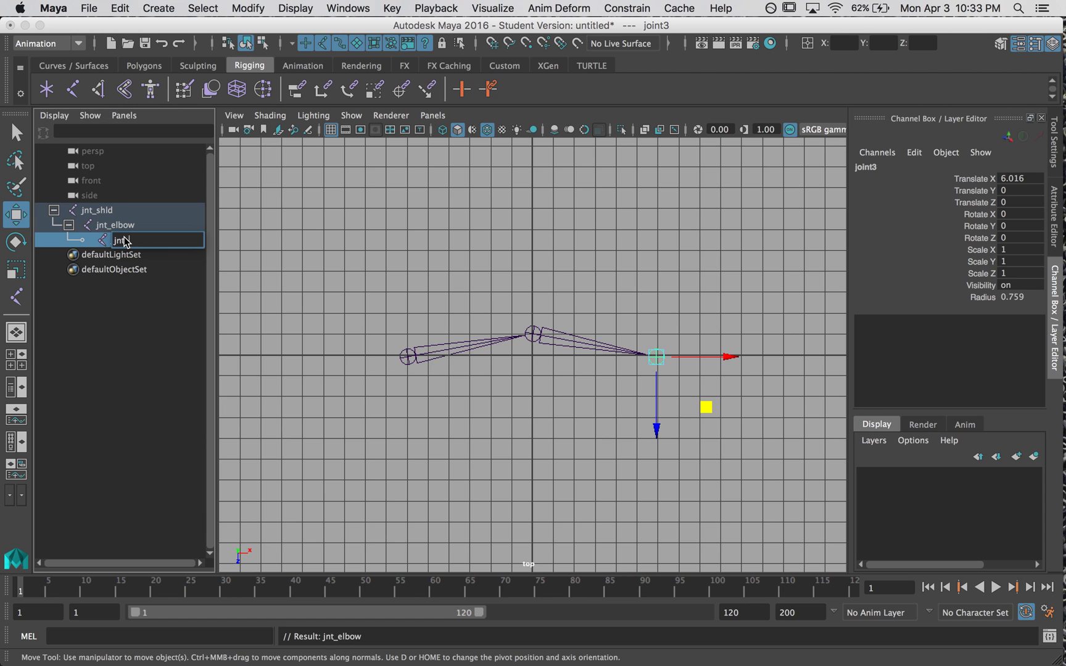
{"action": "type", "text": "jnt_hand"}
{"action": "key", "text": "Return"}
Select the whole arm chain by its root joint jnt_shld.
{"action": "left_click", "coordinate": [104, 210]}
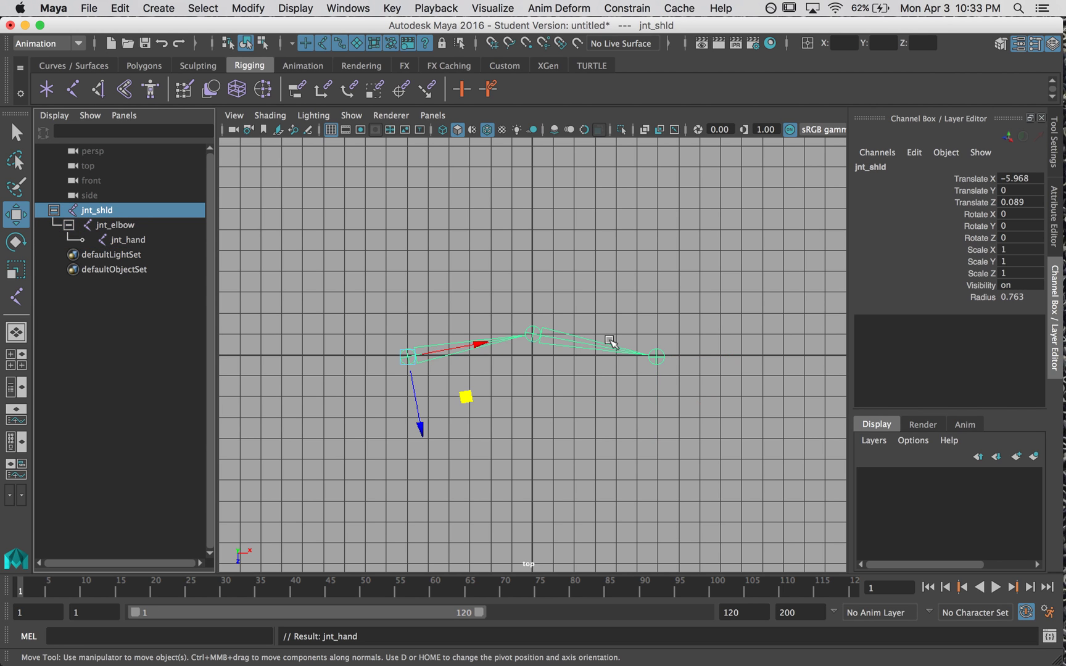
{"action": "left_click", "coordinate": [478, 294]}
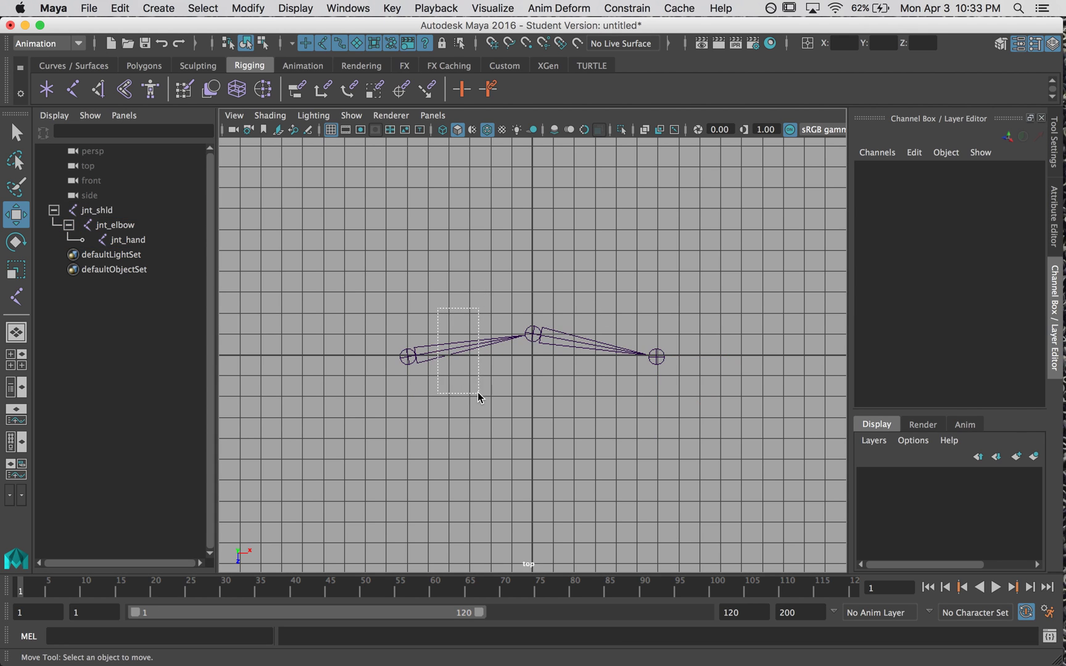
{"action": "key", "text": "z"}
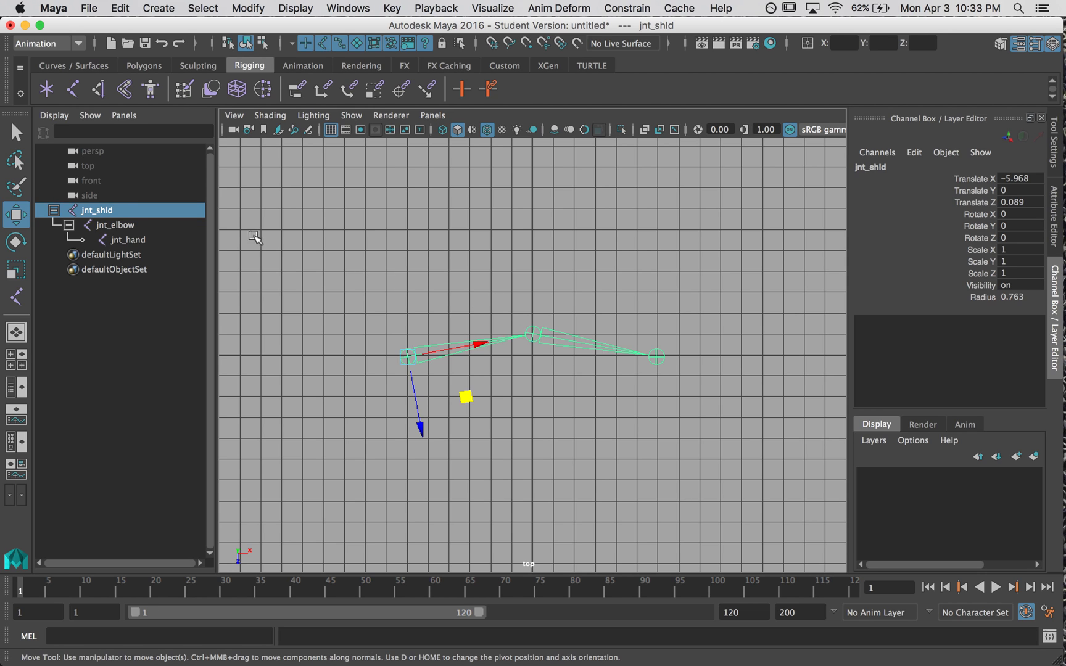
Duplicate the jnt_shld arm chain twice and expand both copies' full hierarchies in the Outliner.
{"action": "key", "text": "ctrl+d"}
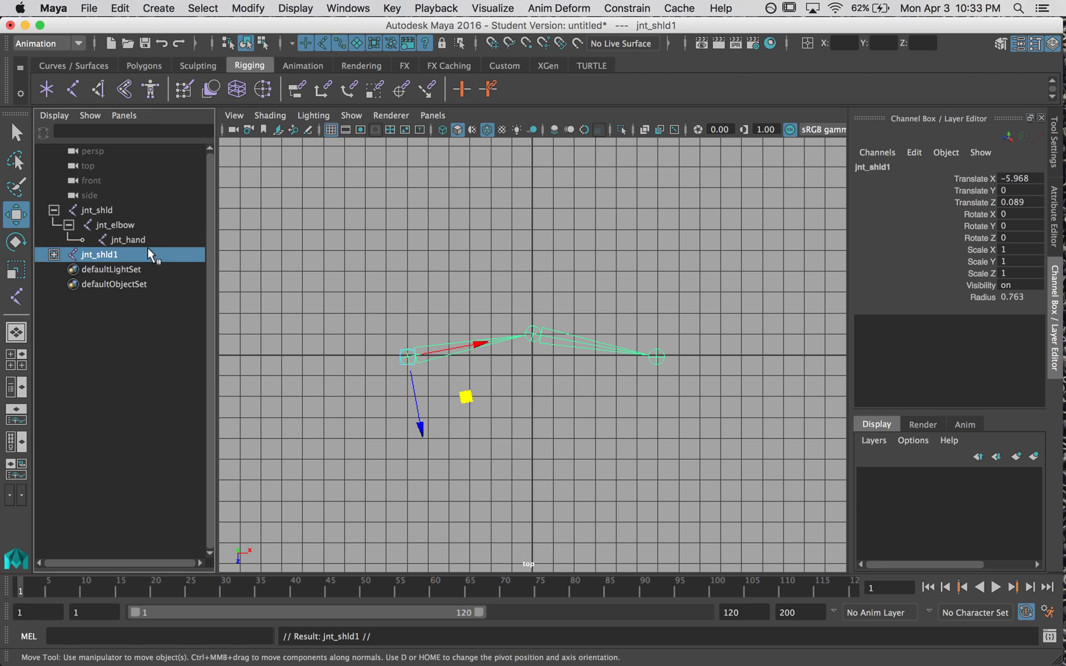
{"action": "key", "text": "ctrl+d"}
{"action": "left_click", "coordinate": [53, 269]}
{"action": "left_click", "coordinate": [54, 254]}
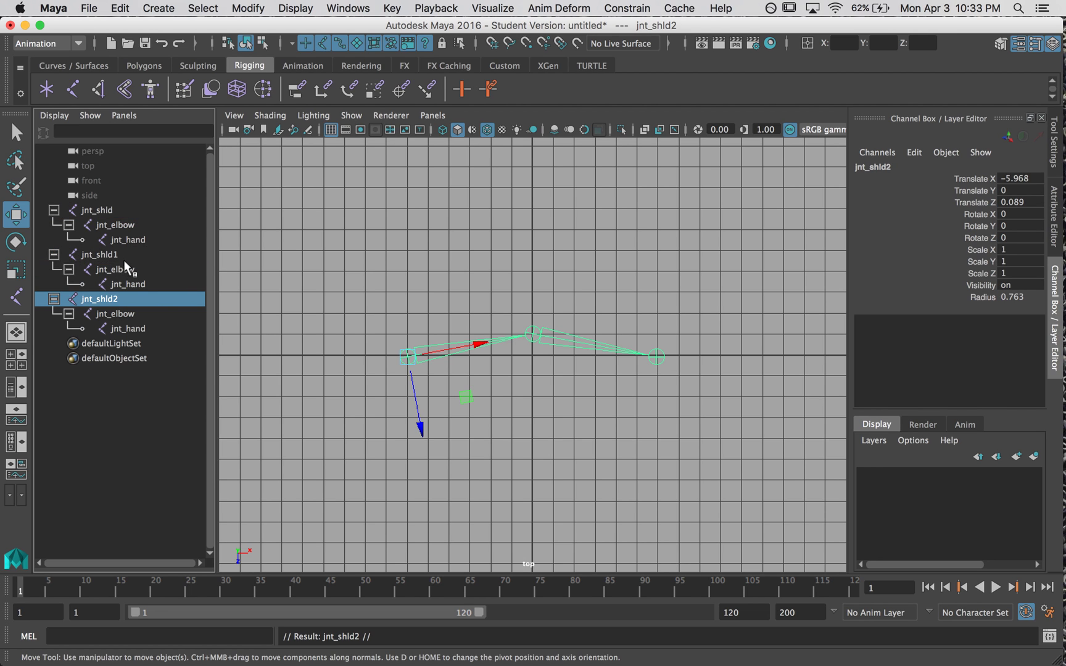
Rename the first duplicate chain's joints, from root to end, ik_shld, ik_elbow and ik_hand.
{"action": "double_click", "coordinate": [121, 254]}
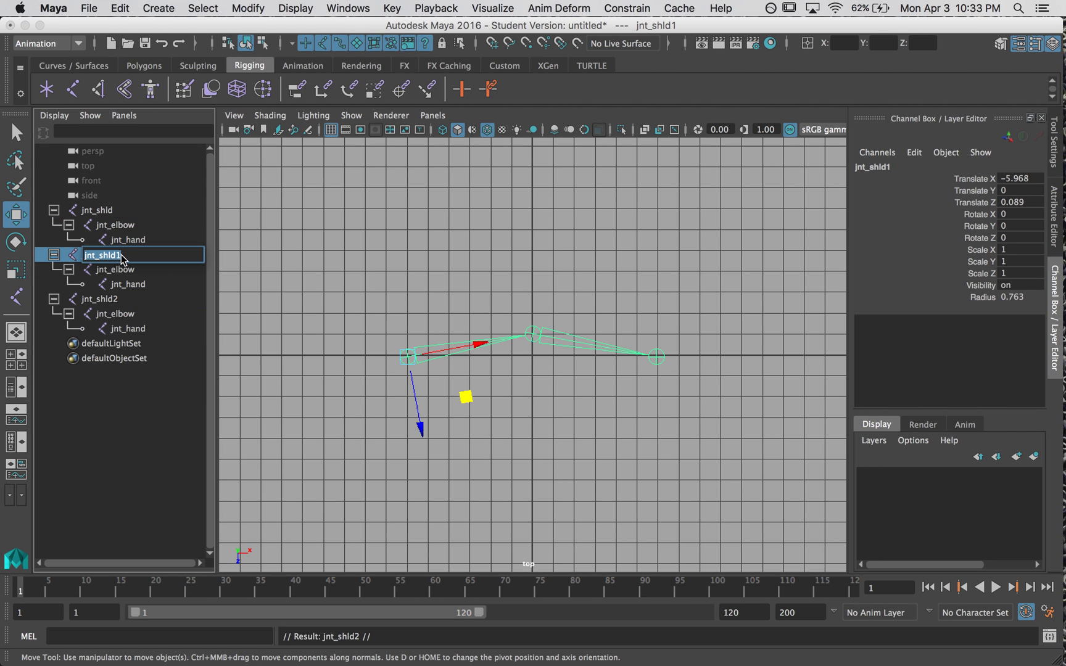
{"action": "type", "text": "lk_shld"}
{"action": "key", "text": "Return"}
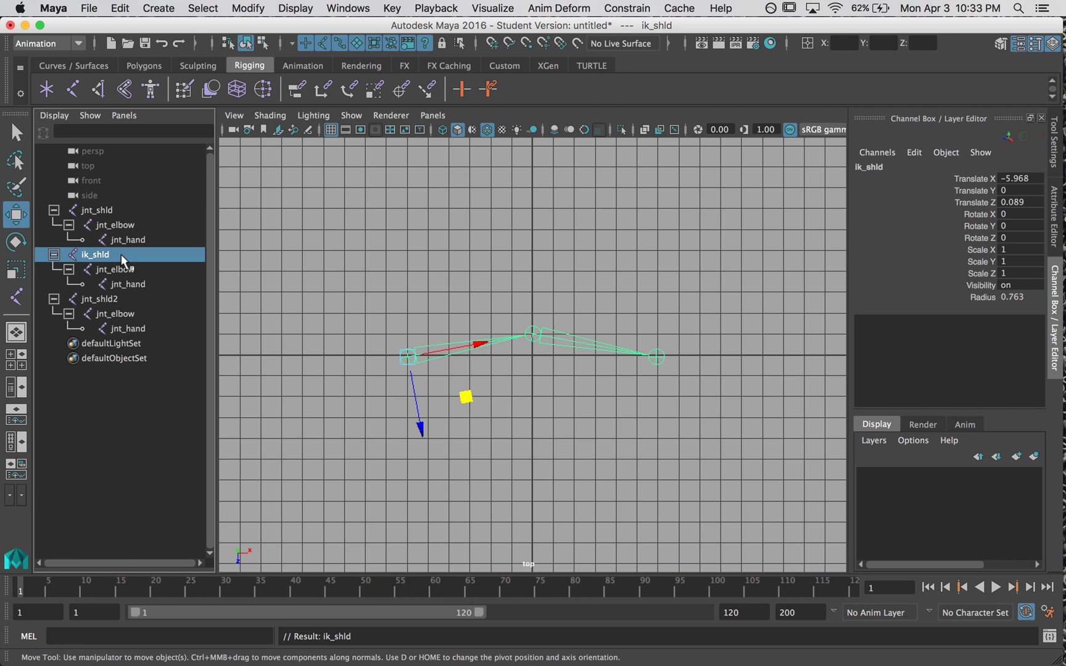
{"action": "double_click", "coordinate": [123, 271]}
{"action": "type", "text": "ik"}
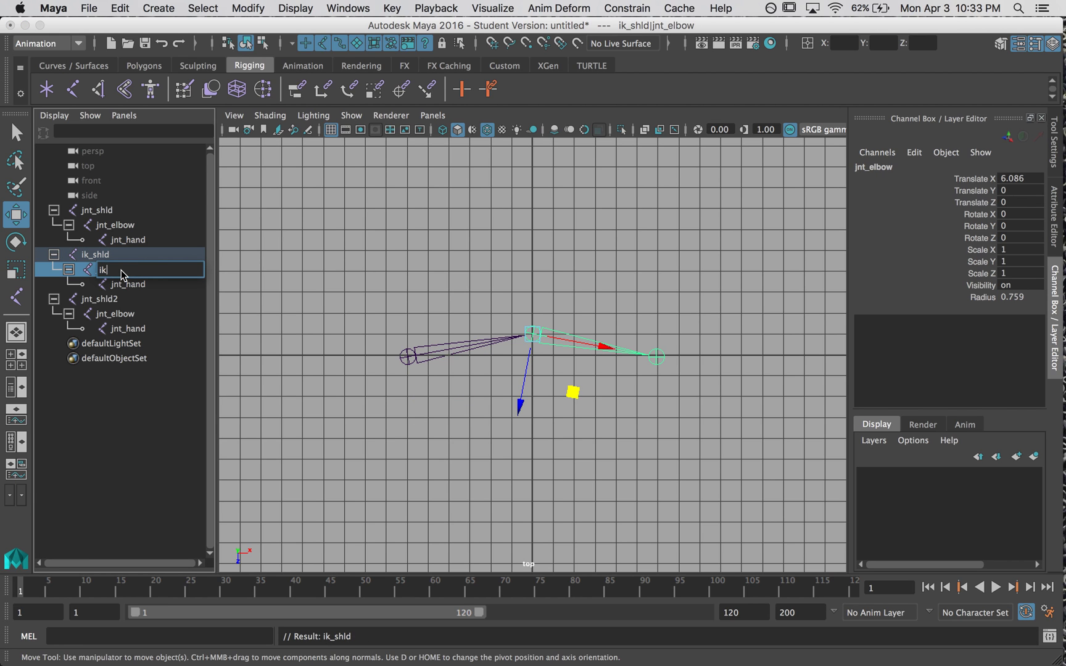
{"action": "type", "text": "_elbow"}
{"action": "key", "text": "Return"}
{"action": "double_click", "coordinate": [126, 284]}
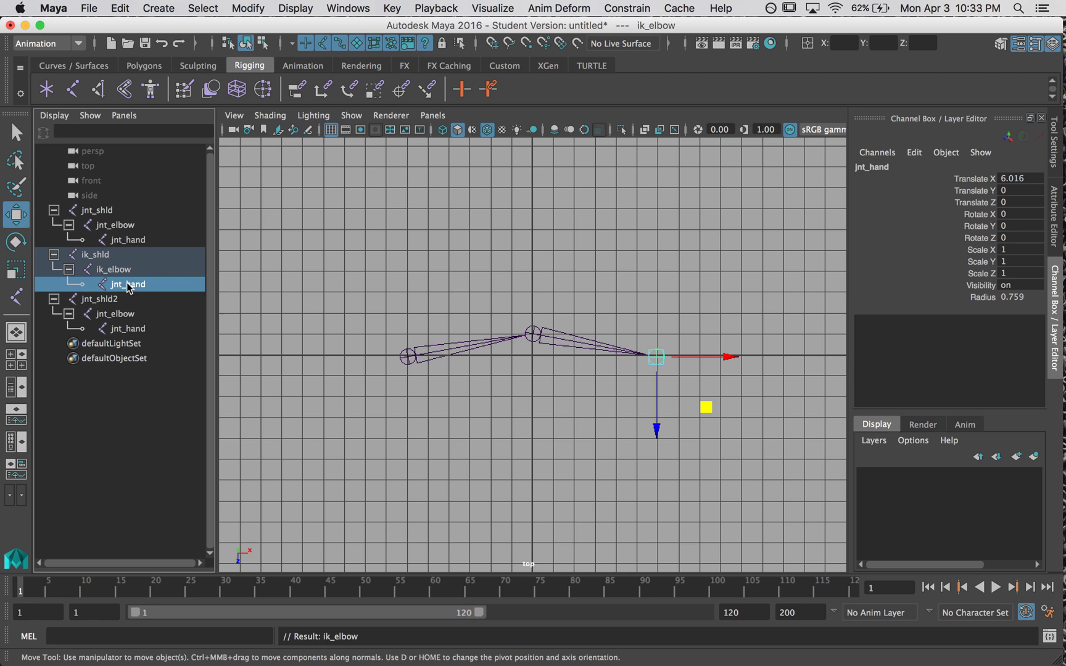
{"action": "type", "text": "ik_hand"}
{"action": "key", "text": "Return"}
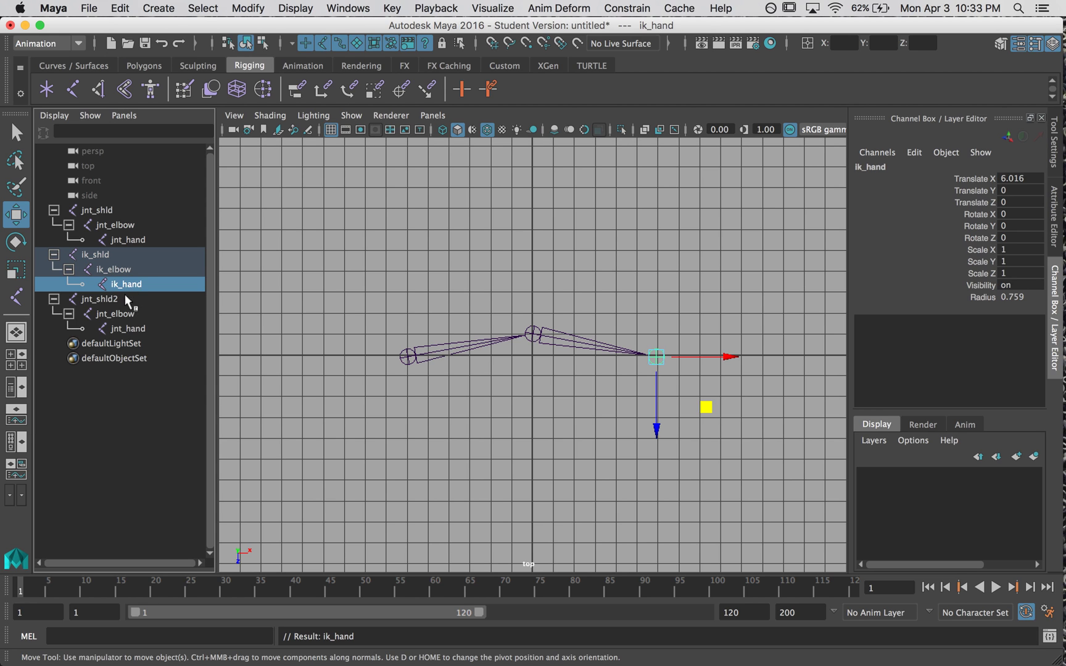
Rename the second duplicate chain's joints, from root to end, fk_shld, fk_elbow and fk_hand.
{"action": "double_click", "coordinate": [103, 299]}
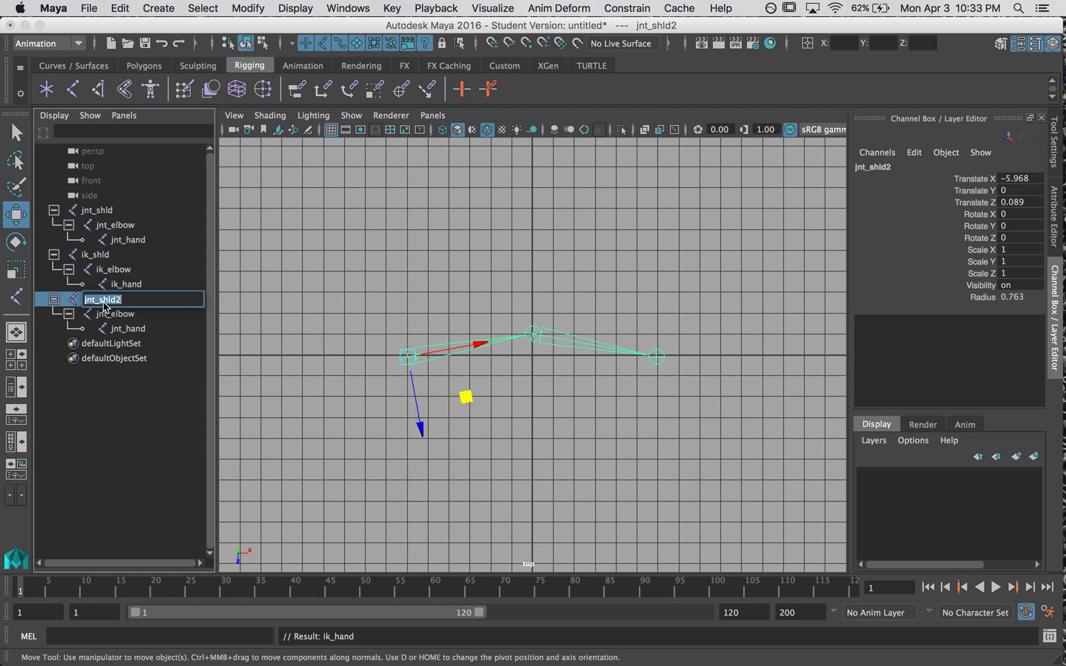
{"action": "type", "text": "fk_shld"}
{"action": "key", "text": "Return"}
{"action": "double_click", "coordinate": [118, 314]}
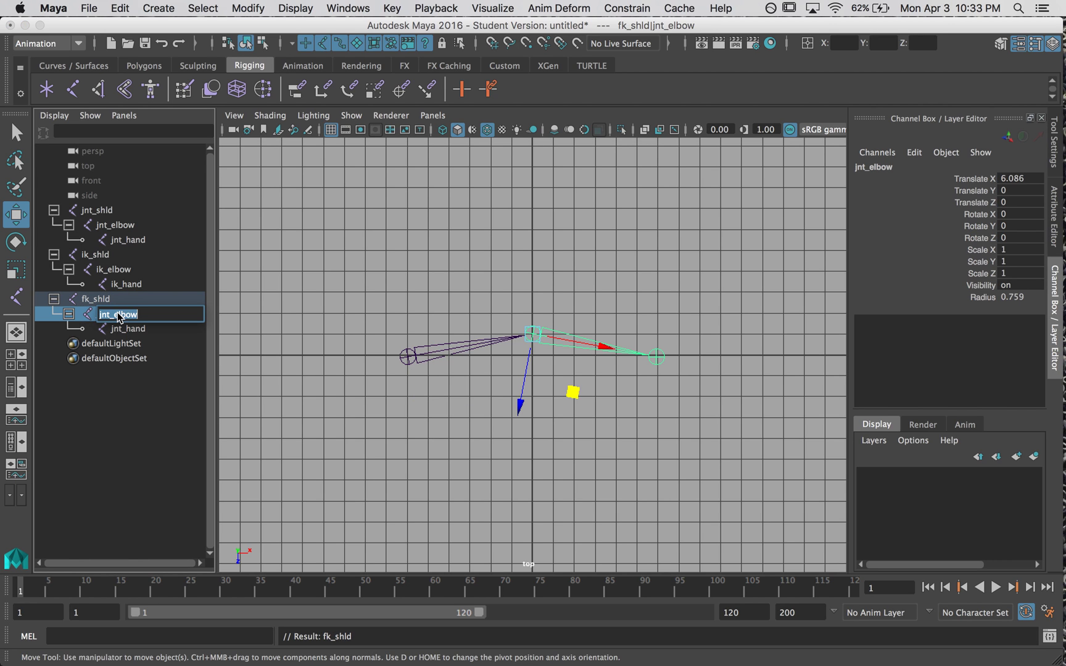
{"action": "type", "text": "fk_elbow"}
{"action": "double_click", "coordinate": [131, 328]}
{"action": "type", "text": "fk"}
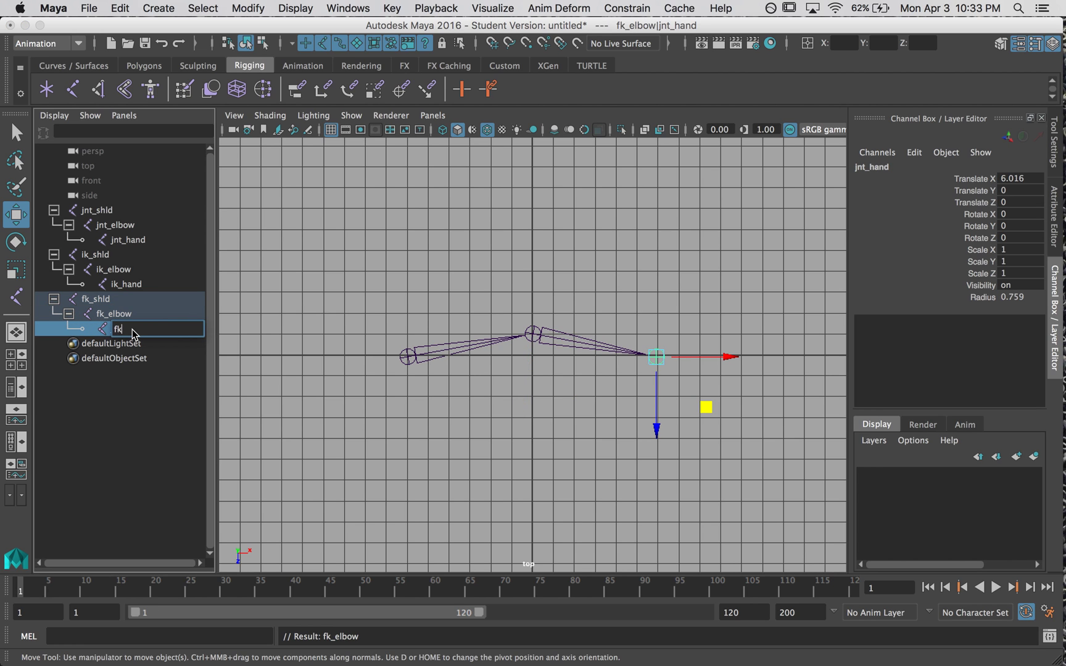
{"action": "type", "text": "_hand"}
{"action": "key", "text": "Return"}
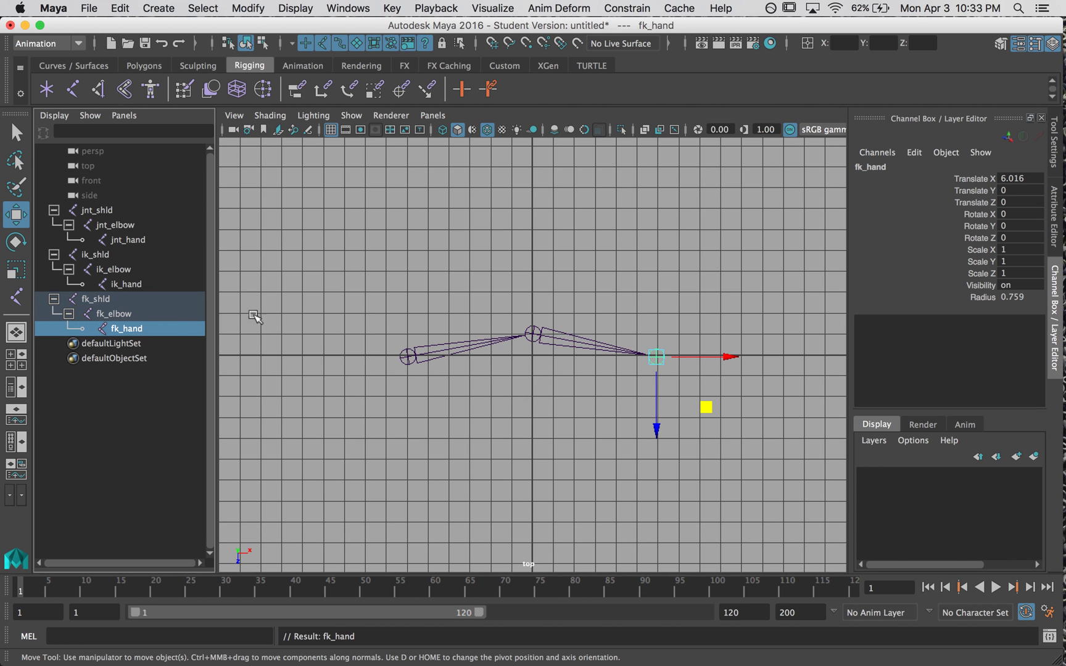
Switch to the perspective view and check the three overlapping arm chains by selecting them together, leaving nothing selected.
{"action": "left_click", "coordinate": [418, 263]}
{"action": "key", "text": "space"}
{"action": "left_click_drag", "start_coordinate": [412, 279], "coordinate": [415, 244]}
{"action": "left_click_drag", "start_coordinate": [343, 307], "coordinate": [378, 369]}
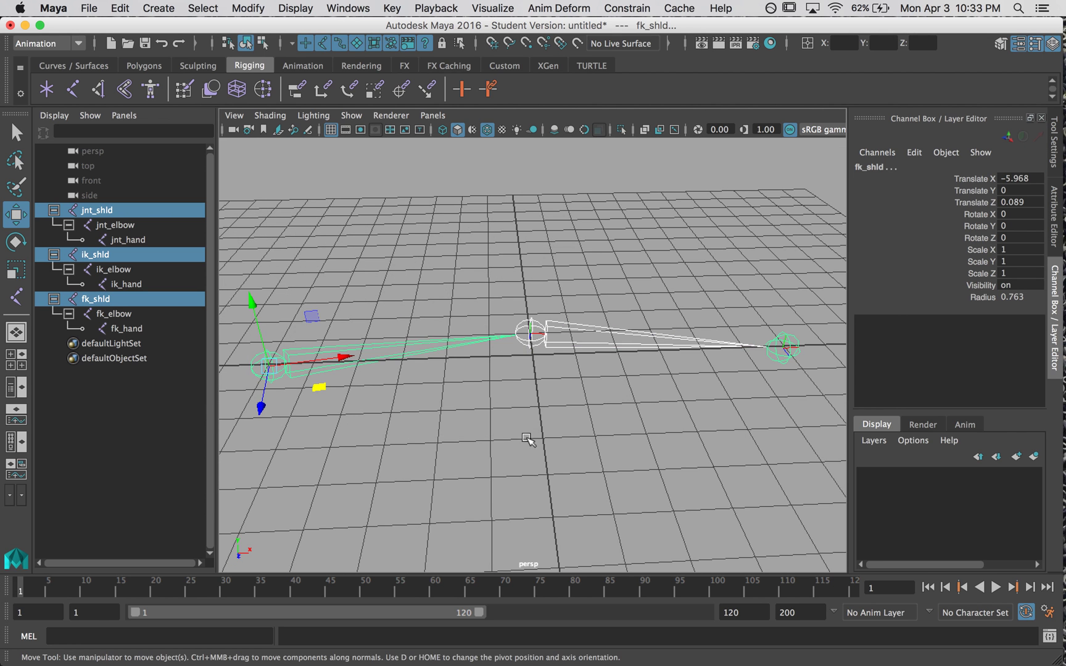
{"action": "right_click_drag", "start_coordinate": [494, 428], "coordinate": [468, 427], "text": "alt"}
{"action": "mouse_move", "coordinate": [468, 427]}
{"action": "left_mouse_down", "text": "alt"}
{"action": "mouse_move", "coordinate": [452, 376]}
{"action": "mouse_move", "coordinate": [457, 412]}
{"action": "left_mouse_up", "text": "alt"}
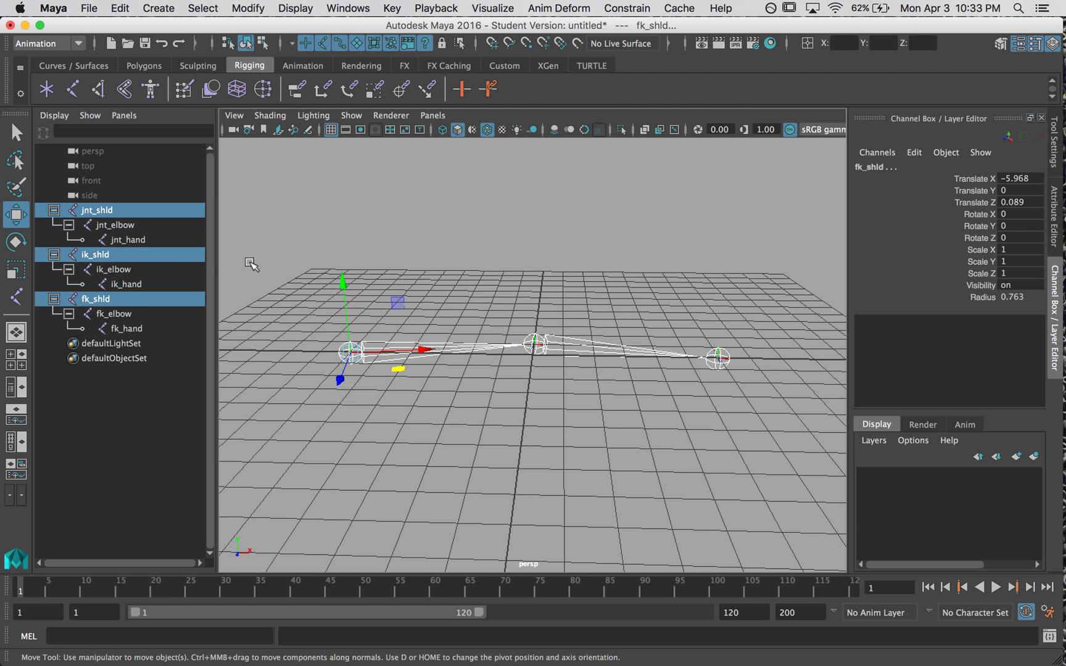
{"action": "left_click", "coordinate": [352, 242]}
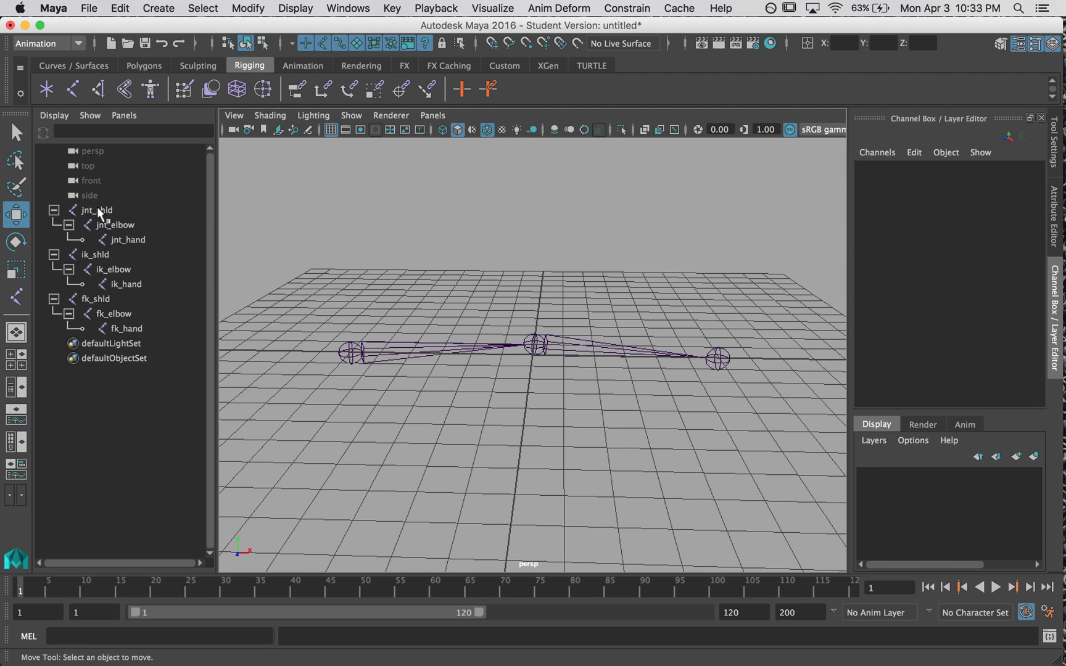
Hide the jnt_shld and fk_shld chains and select the remaining ik arm chain by its root joint.
{"action": "left_click", "coordinate": [100, 211]}
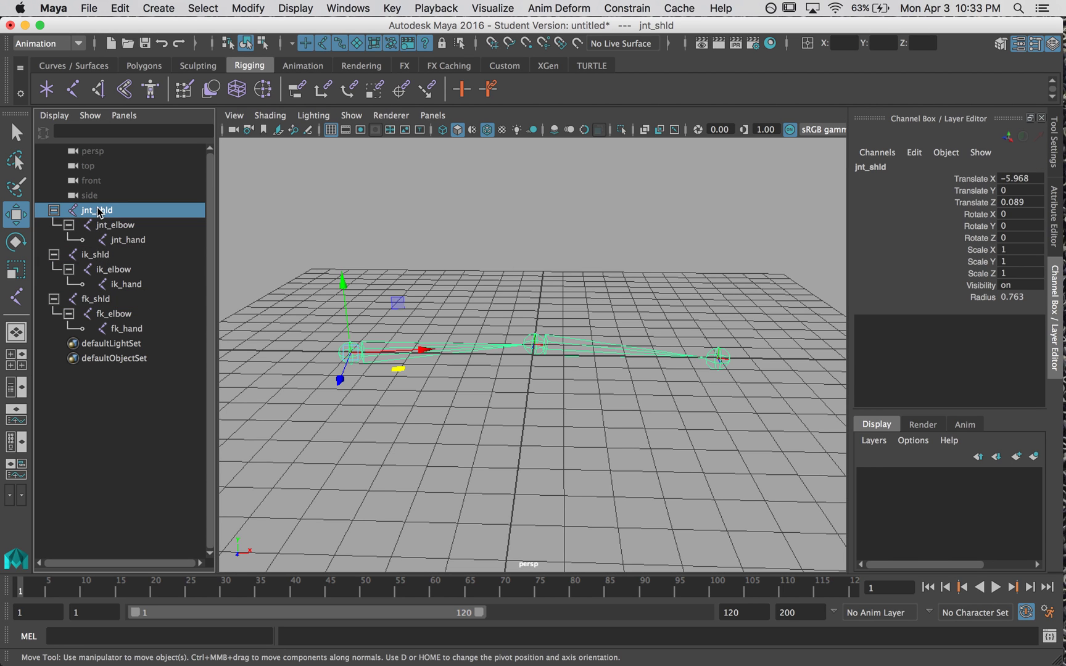
{"action": "left_click", "coordinate": [100, 300], "text": "ctrl"}
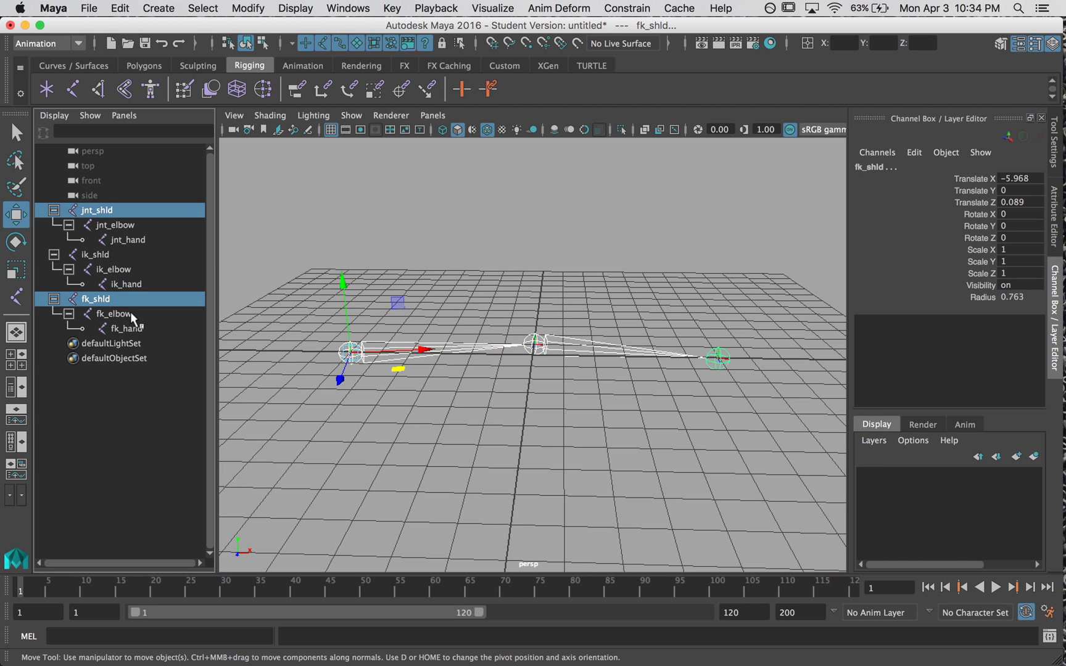
{"action": "key", "text": "ctrl+h"}
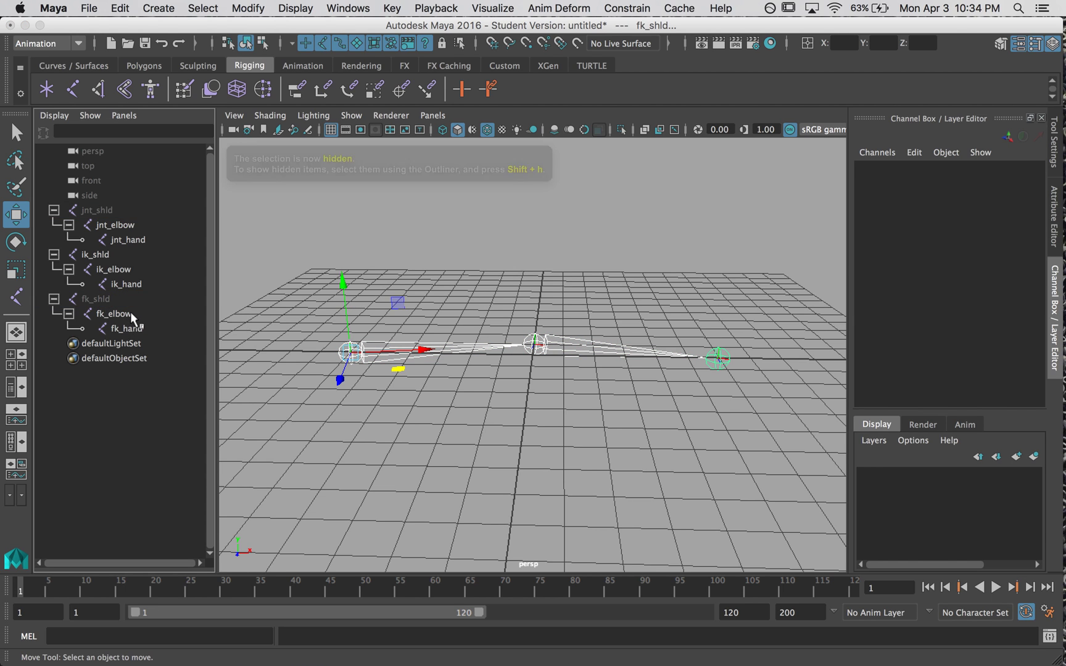
{"action": "left_click_drag", "start_coordinate": [325, 322], "coordinate": [466, 447]}
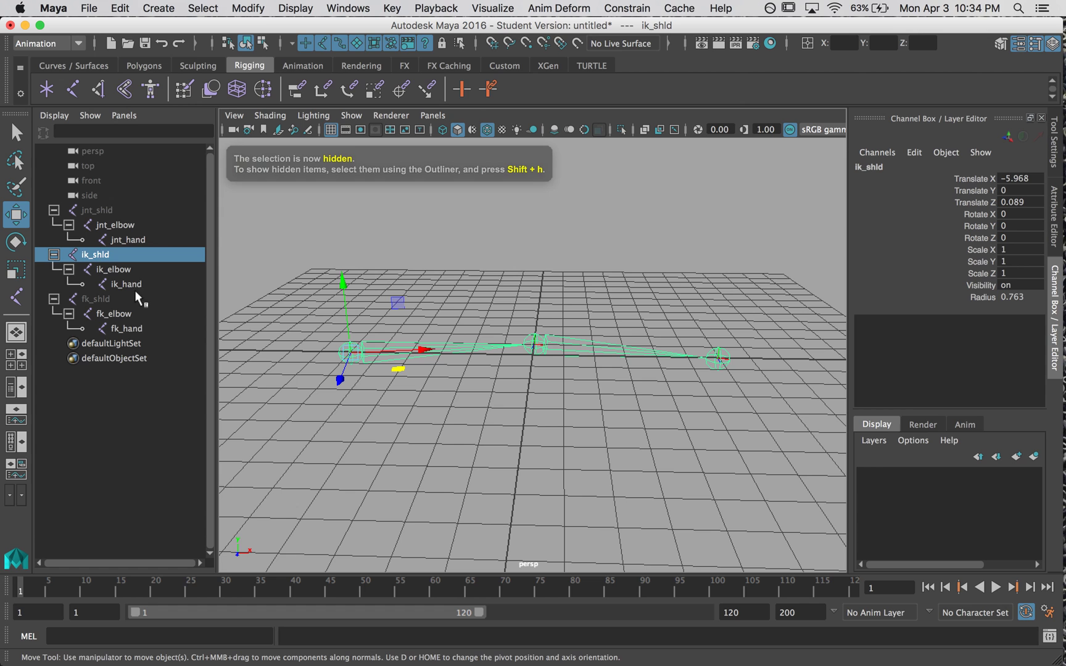
{"action": "left_click", "coordinate": [636, 353]}
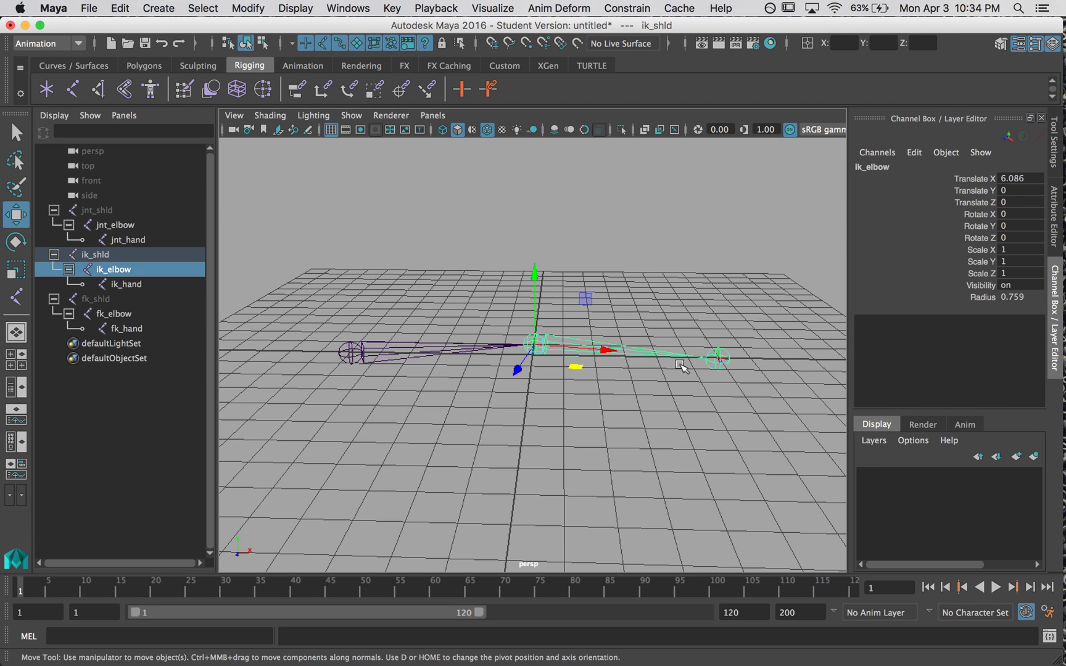
{"action": "key", "text": "Down"}
{"action": "key", "text": "Up"}
{"action": "key", "text": "Up"}
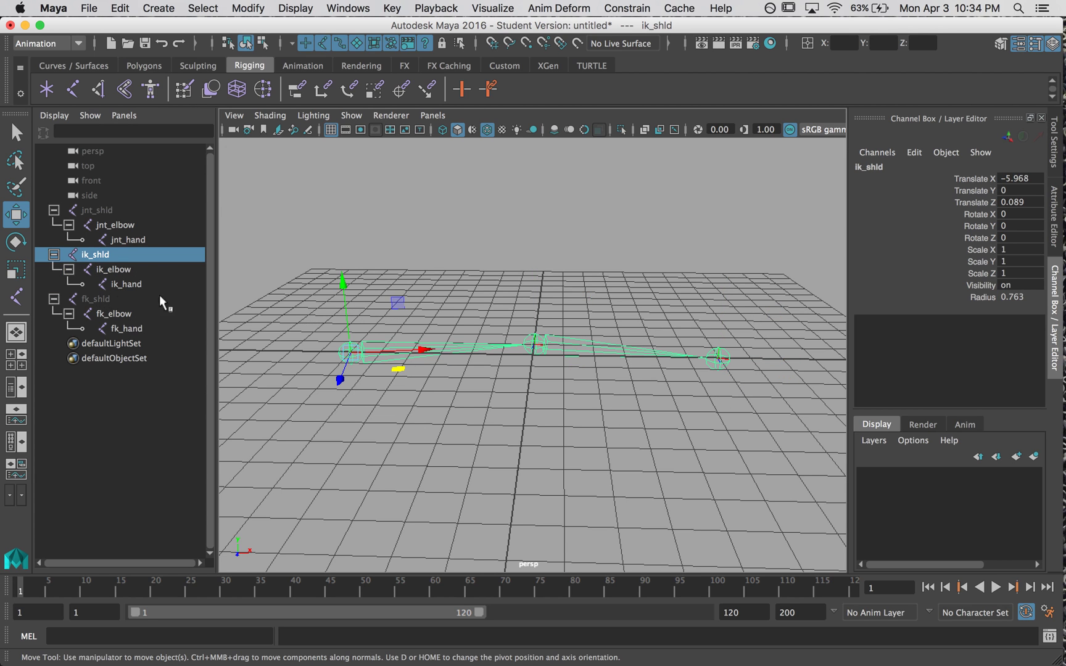
{"action": "left_click_drag", "start_coordinate": [286, 298], "coordinate": [290, 308], "text": "alt"}
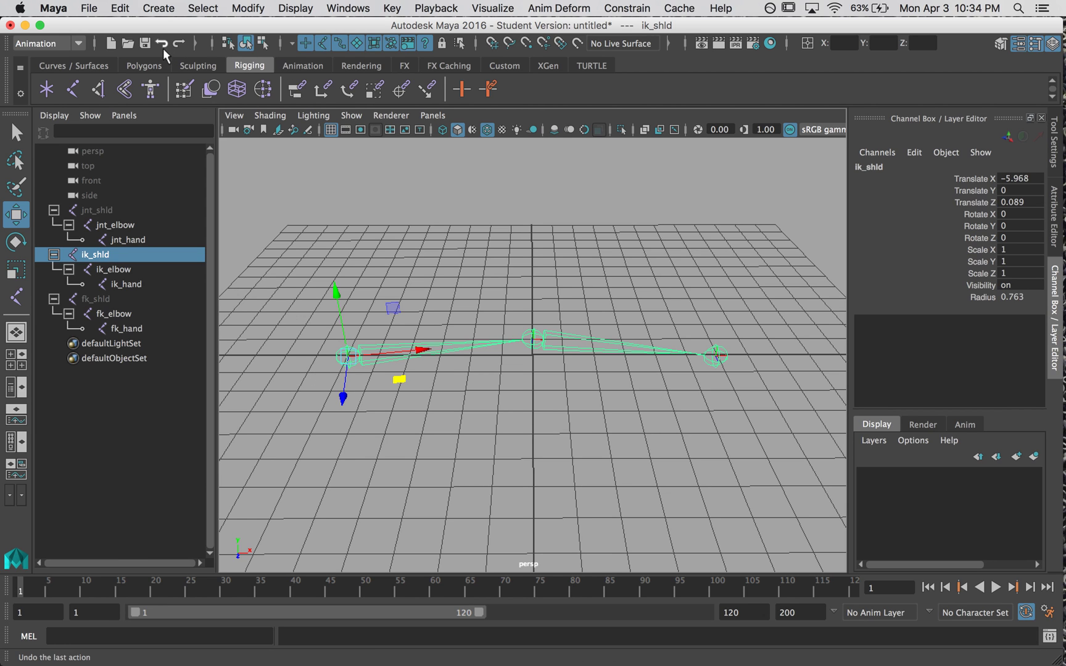
Create an IK handle from ik_shld to ik_hand using the Rotate-Plane Solver.
{"action": "left_click", "coordinate": [100, 89]}
{"action": "left_click", "coordinate": [1053, 161]}
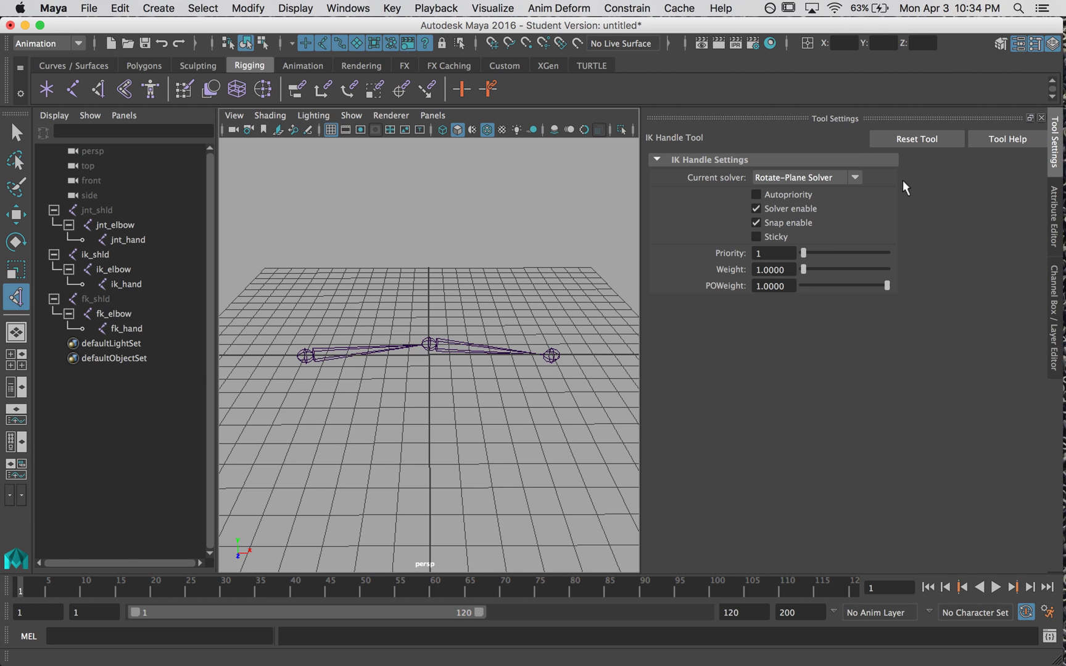
{"action": "left_click", "coordinate": [306, 356]}
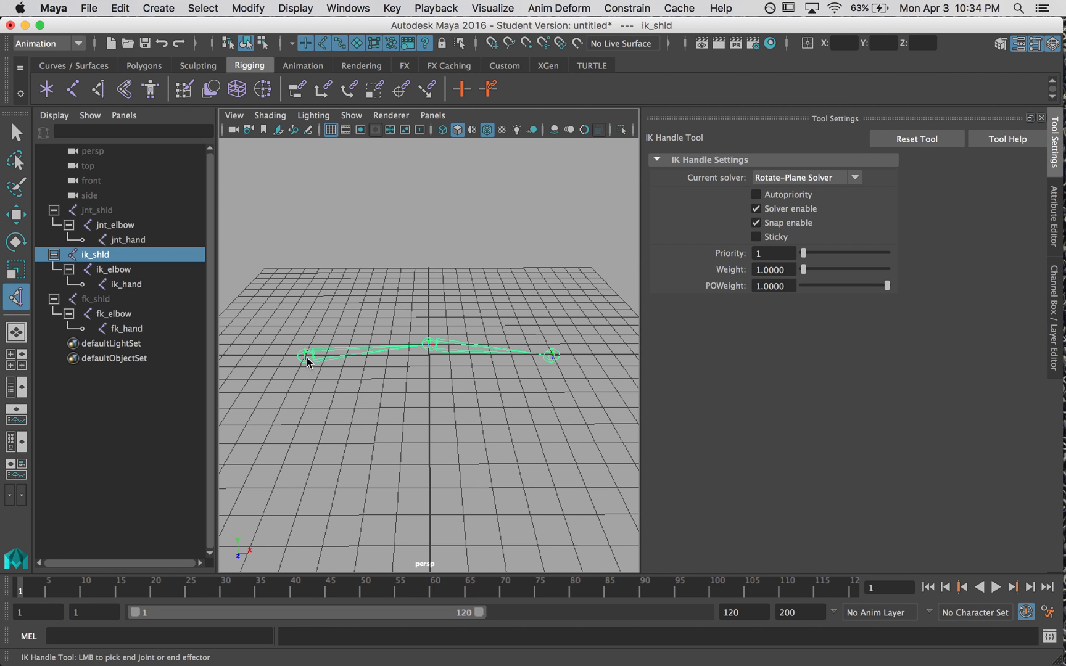
{"action": "left_click", "coordinate": [553, 356]}
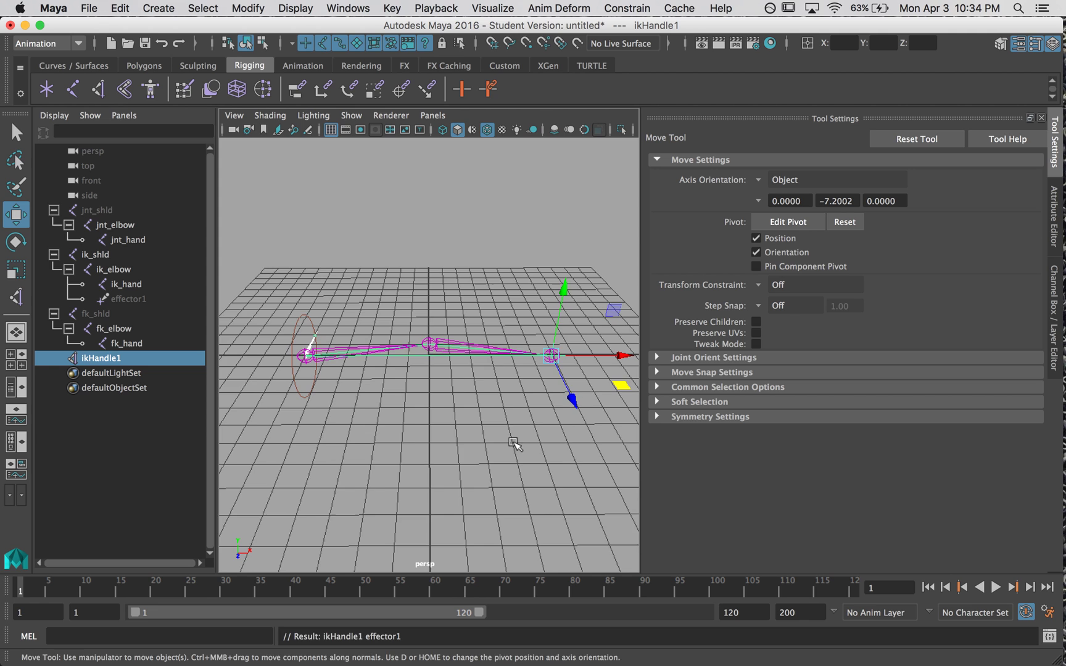
{"action": "left_click_drag", "start_coordinate": [511, 445], "coordinate": [491, 451], "text": "alt"}
{"action": "key", "text": "q"}
{"action": "left_click", "coordinate": [454, 261]}
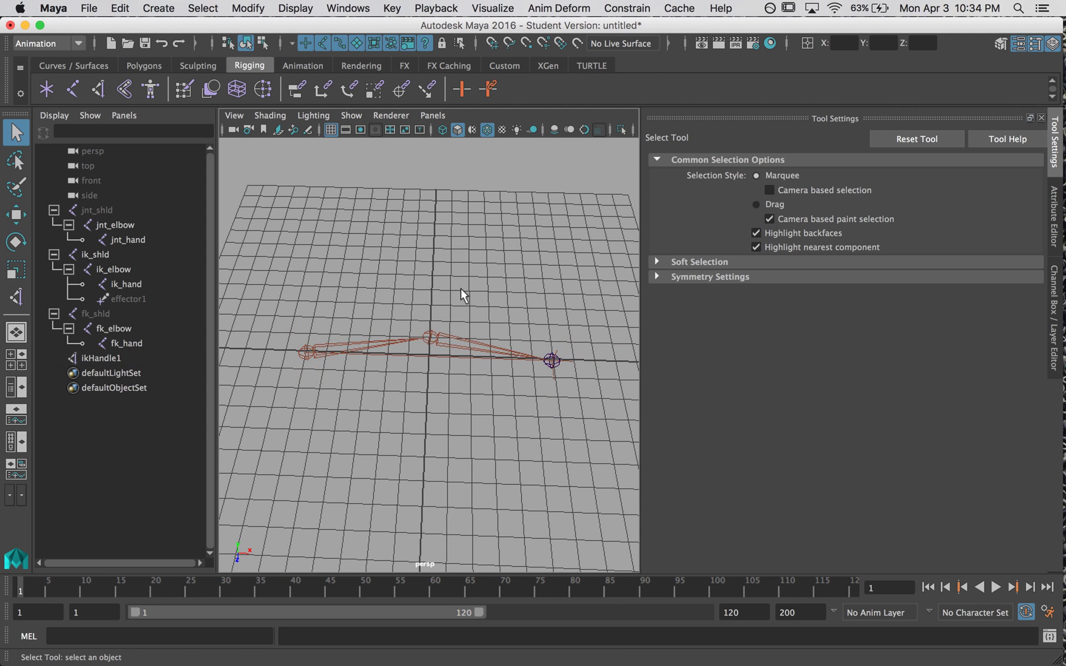
Rename the new IK handle ik_arm and clear the selection.
{"action": "left_click_drag", "start_coordinate": [457, 292], "coordinate": [454, 265], "text": "alt"}
{"action": "left_click", "coordinate": [142, 359]}
{"action": "double_click", "coordinate": [142, 359]}
{"action": "type", "text": "i"}
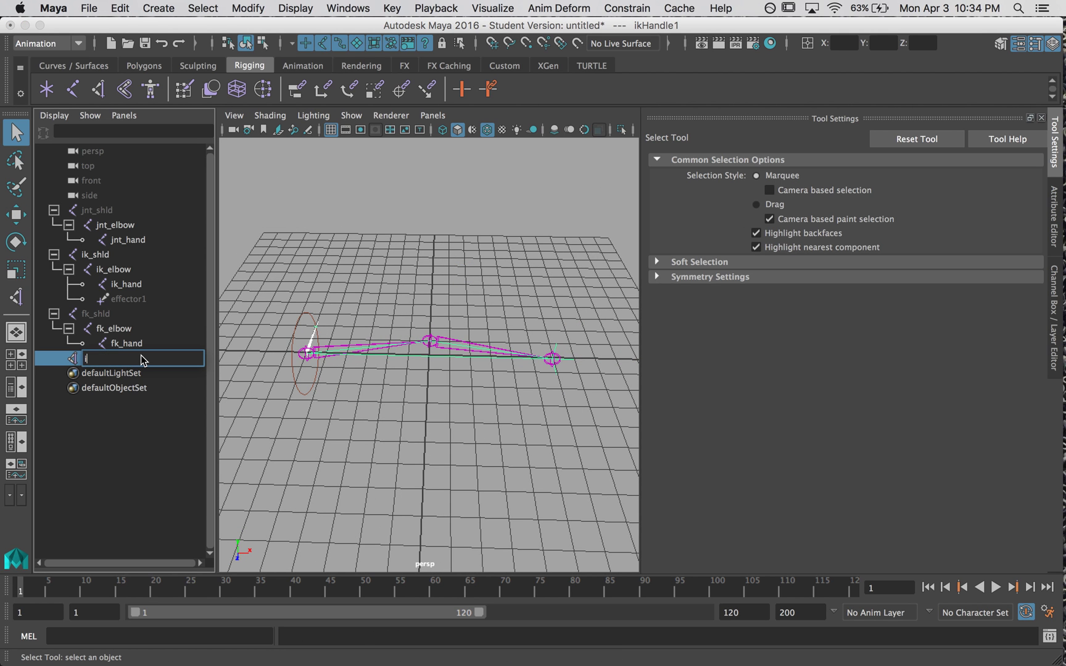
{"action": "type", "text": "k_arm"}
{"action": "key", "text": "Return"}
{"action": "left_click", "coordinate": [364, 262]}
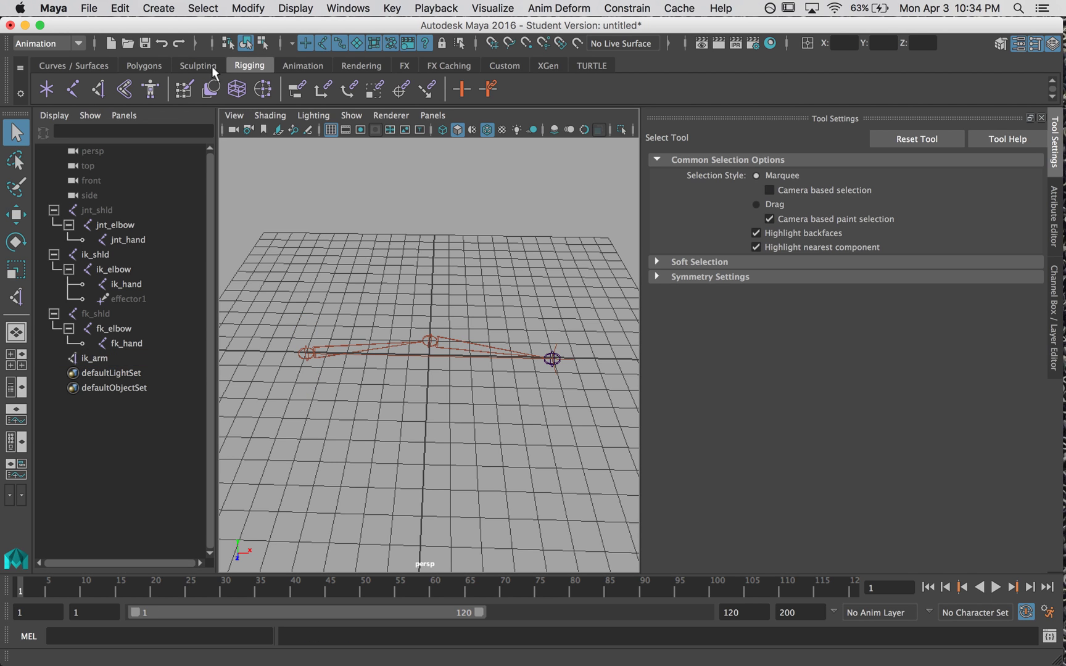
Create a NURBS circle and move it onto the hand joint, at about X 5.933, Y 0, Z 0.089.
{"action": "left_click", "coordinate": [168, 11]}
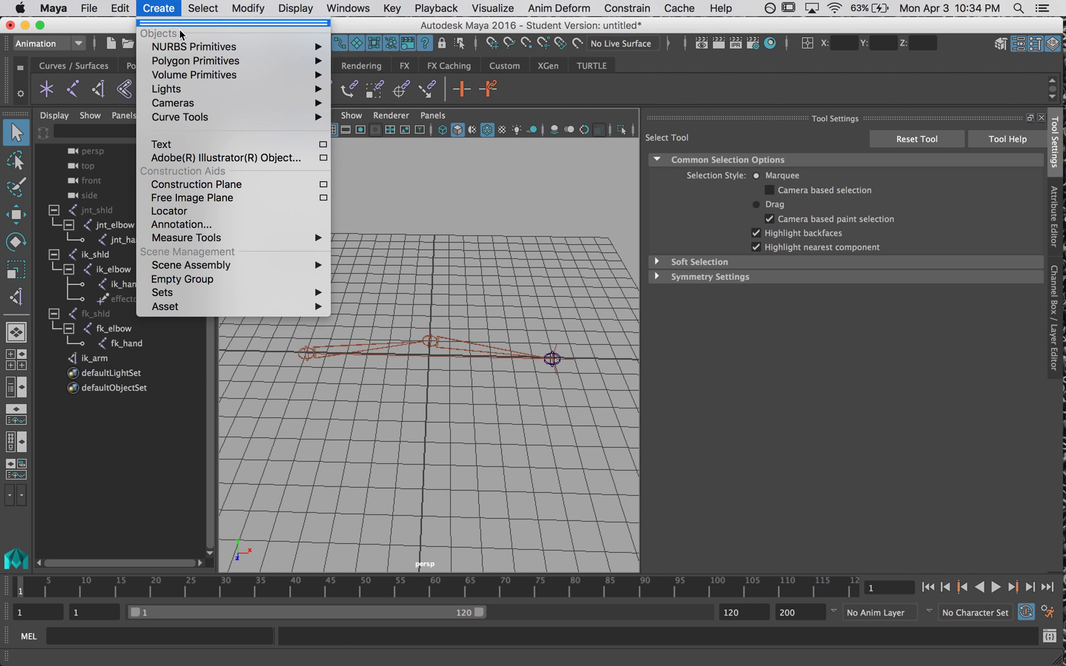
{"action": "mouse_move", "coordinate": [218, 51]}
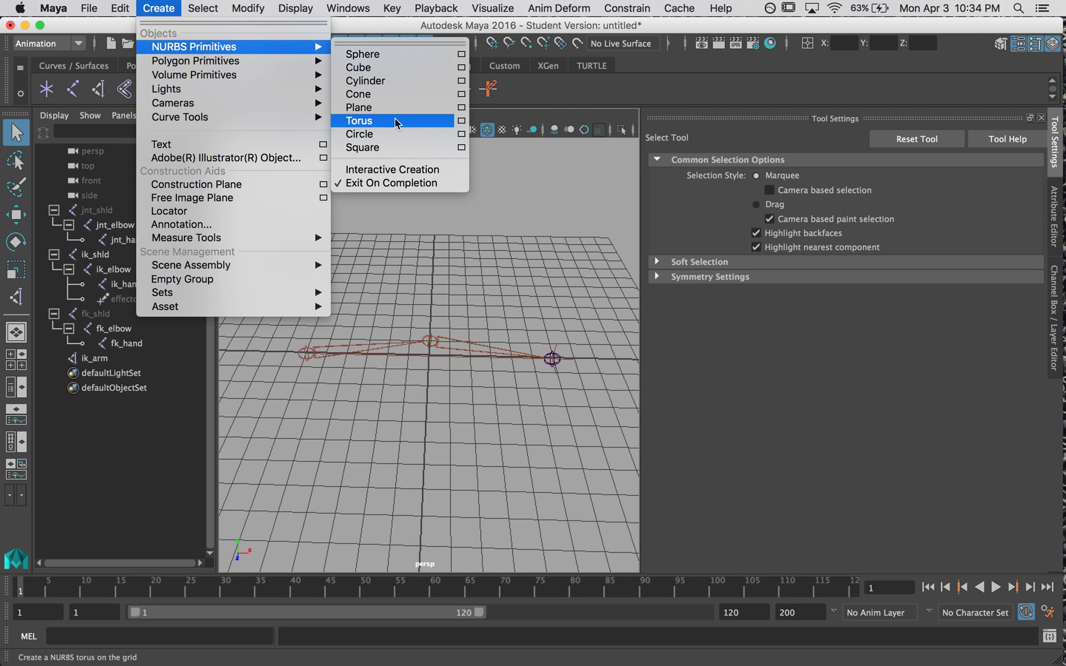
{"action": "left_click", "coordinate": [359, 134]}
{"action": "key", "text": "w"}
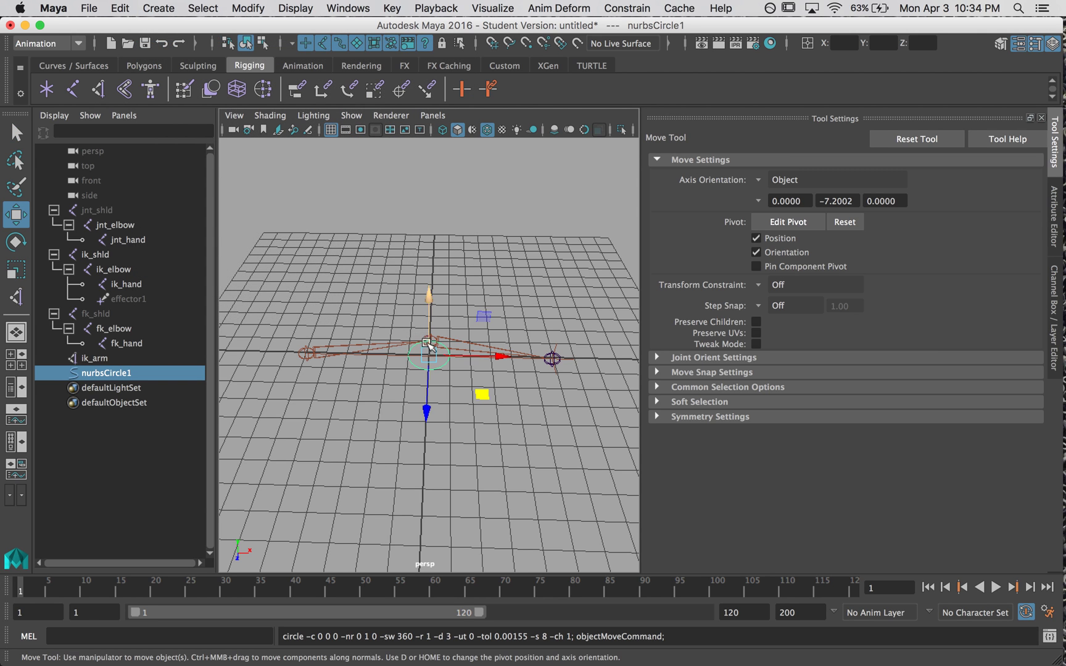
{"action": "left_click_drag", "start_coordinate": [430, 356], "coordinate": [554, 363]}
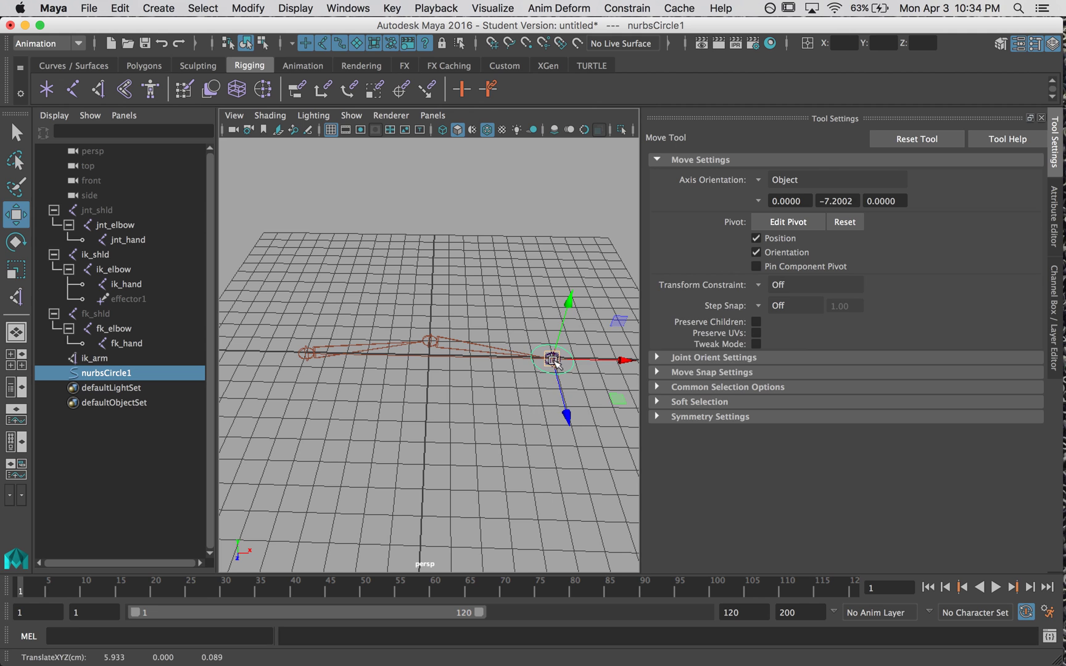
Rotate the NURBS circle upright so it rings the hand joint across the arm's length.
{"action": "key", "text": "e"}
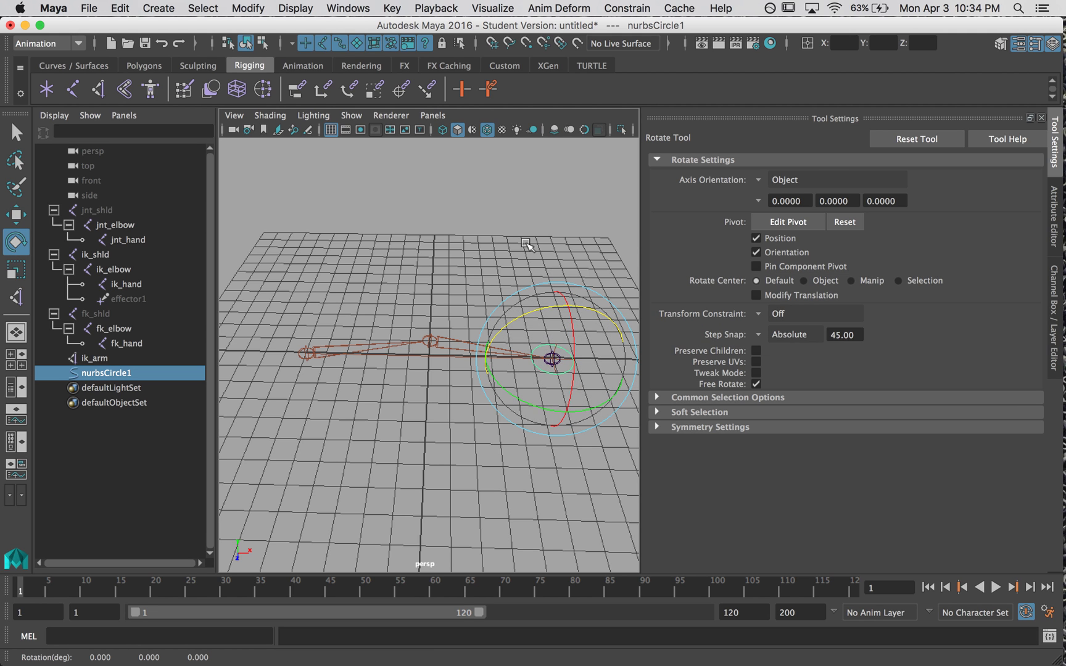
{"action": "middle_click_drag", "start_coordinate": [528, 243], "coordinate": [395, 269]}
{"action": "key", "text": "f"}
{"action": "right_click_drag", "start_coordinate": [602, 480], "coordinate": [536, 445], "text": "alt"}
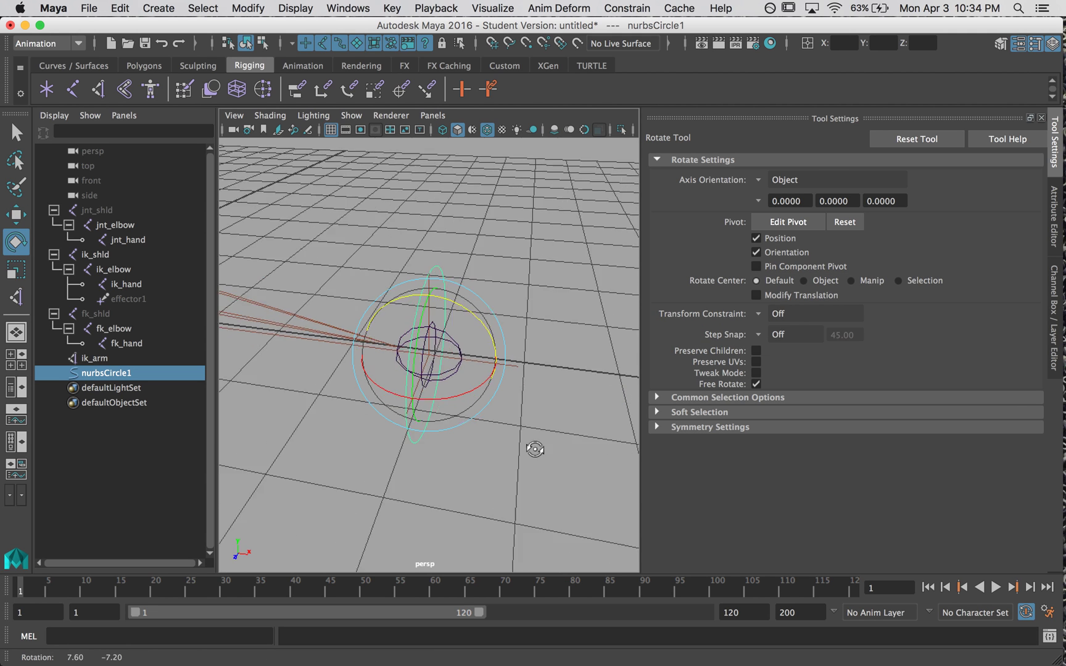
{"action": "left_click_drag", "start_coordinate": [536, 445], "coordinate": [341, 166], "text": "alt"}
Freeze the transformations of the hand circle, delete its construction history and clear the selection.
{"action": "left_click", "coordinate": [249, 8]}
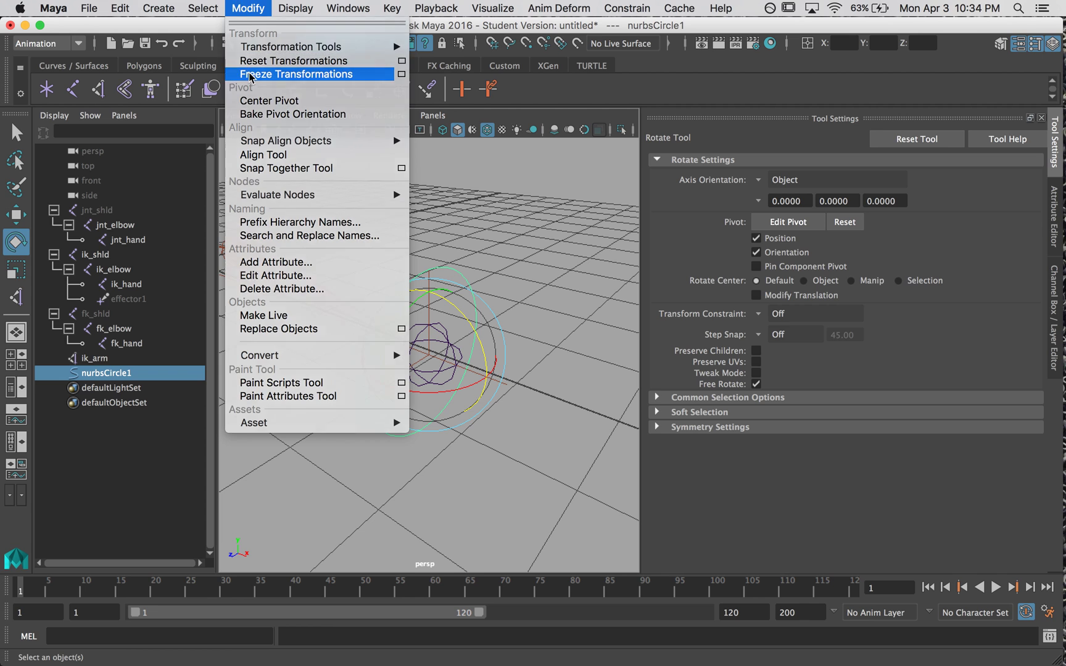
{"action": "left_click", "coordinate": [266, 74]}
{"action": "left_click", "coordinate": [120, 8]}
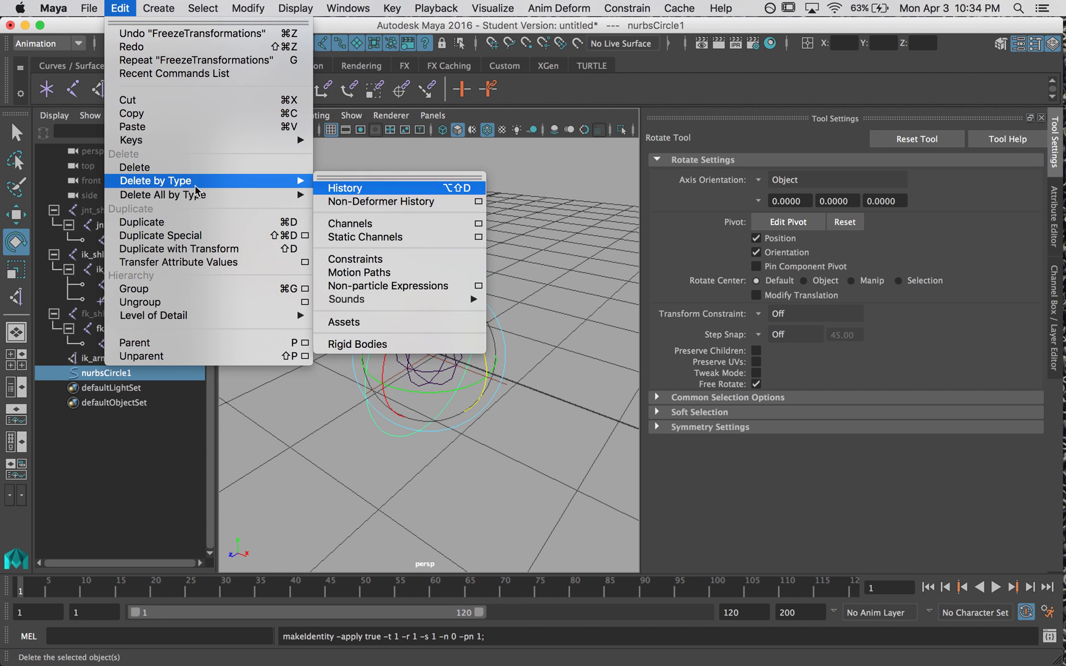
{"action": "mouse_move", "coordinate": [204, 180]}
{"action": "left_click", "coordinate": [326, 189]}
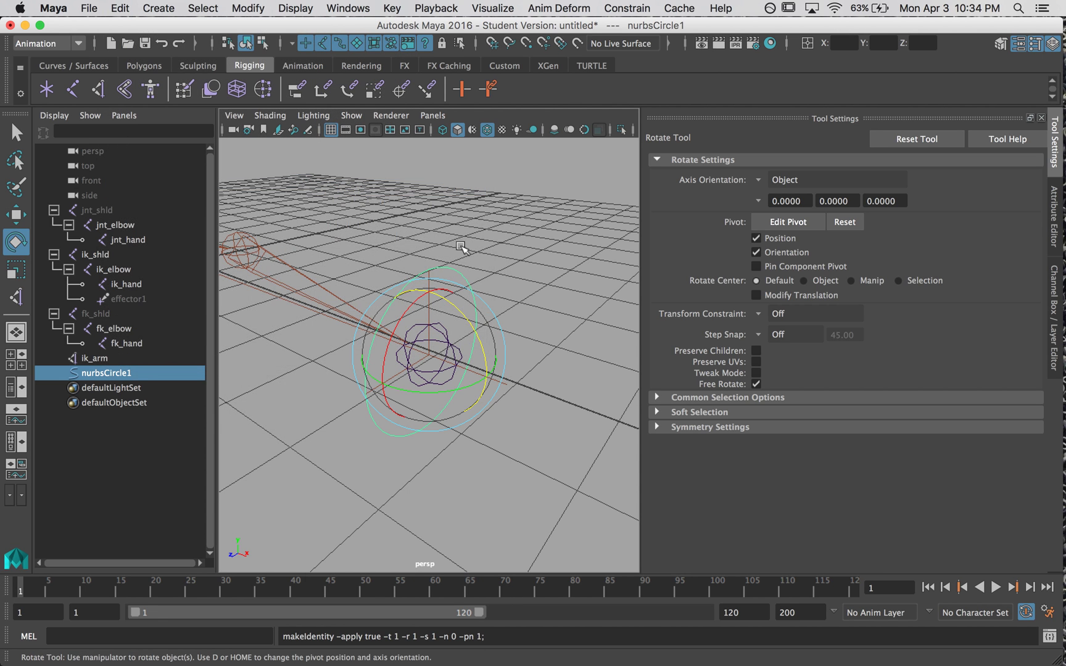
{"action": "left_click", "coordinate": [460, 242]}
{"action": "left_click_drag", "start_coordinate": [461, 242], "coordinate": [407, 266], "text": "alt"}
{"action": "left_click", "coordinate": [409, 271]}
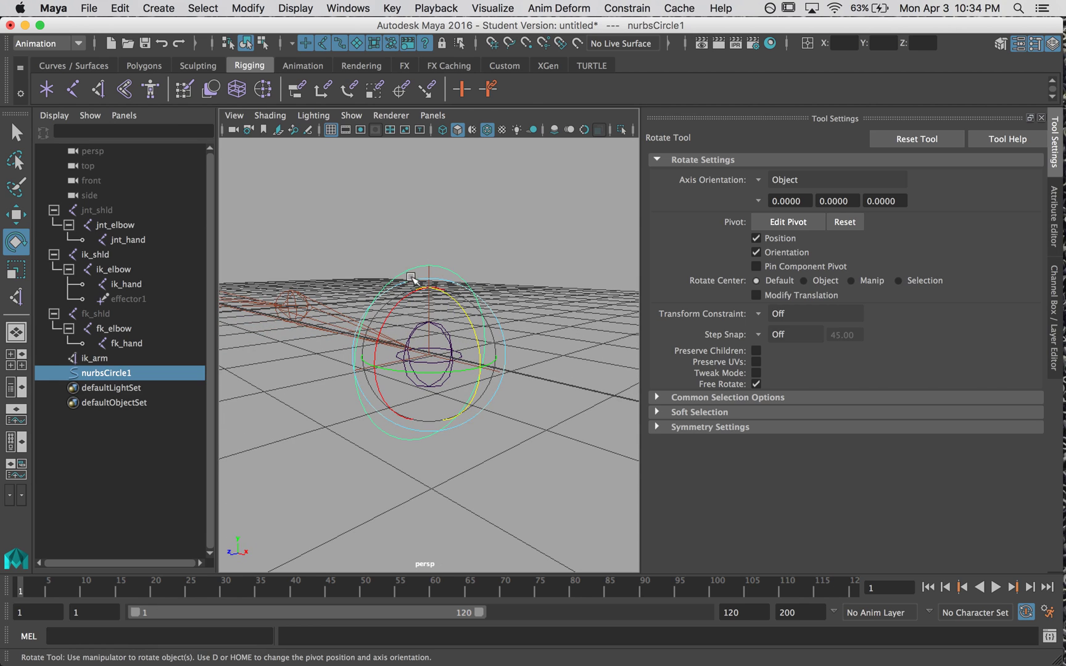
{"action": "left_click", "coordinate": [443, 227]}
Point-constrain the ik_arm IK handle to the NURBS circle around the hand joint.
{"action": "left_click_drag", "start_coordinate": [486, 232], "coordinate": [467, 368], "text": "alt"}
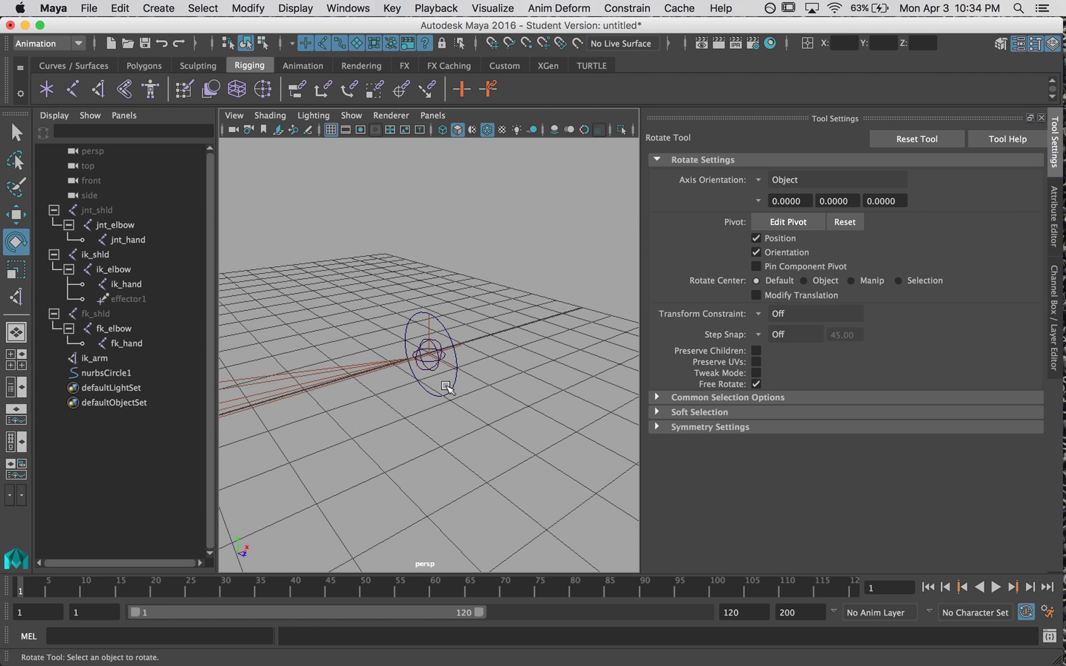
{"action": "left_click", "coordinate": [450, 370]}
{"action": "key", "text": "q"}
{"action": "left_click", "coordinate": [448, 373], "text": "shift"}
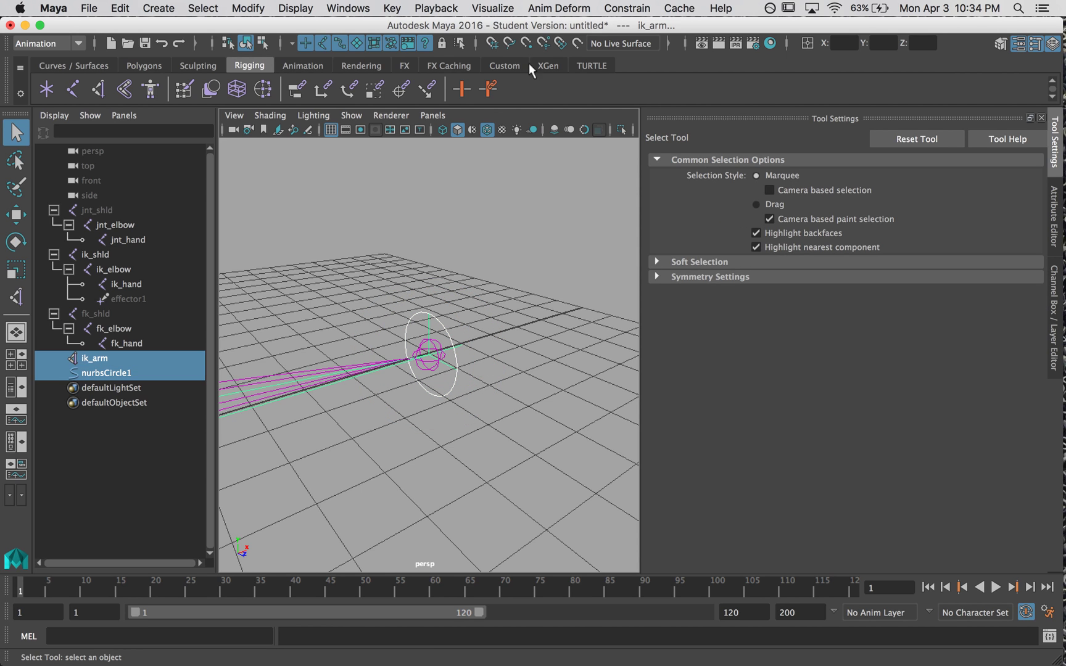
{"action": "left_click", "coordinate": [623, 7]}
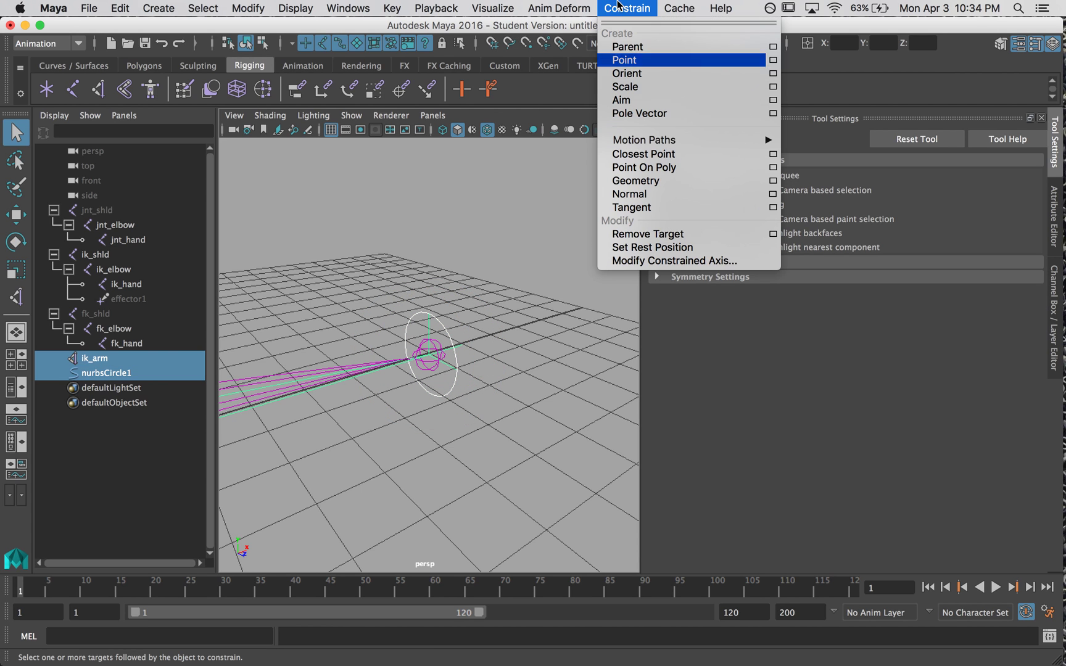
{"action": "left_click", "coordinate": [653, 59]}
Test the point constraint by moving the hand circle along its X axis, and undo the move.
{"action": "left_click", "coordinate": [518, 281]}
{"action": "left_click_drag", "start_coordinate": [519, 281], "coordinate": [546, 361], "text": "alt"}
{"action": "left_click", "coordinate": [543, 359]}
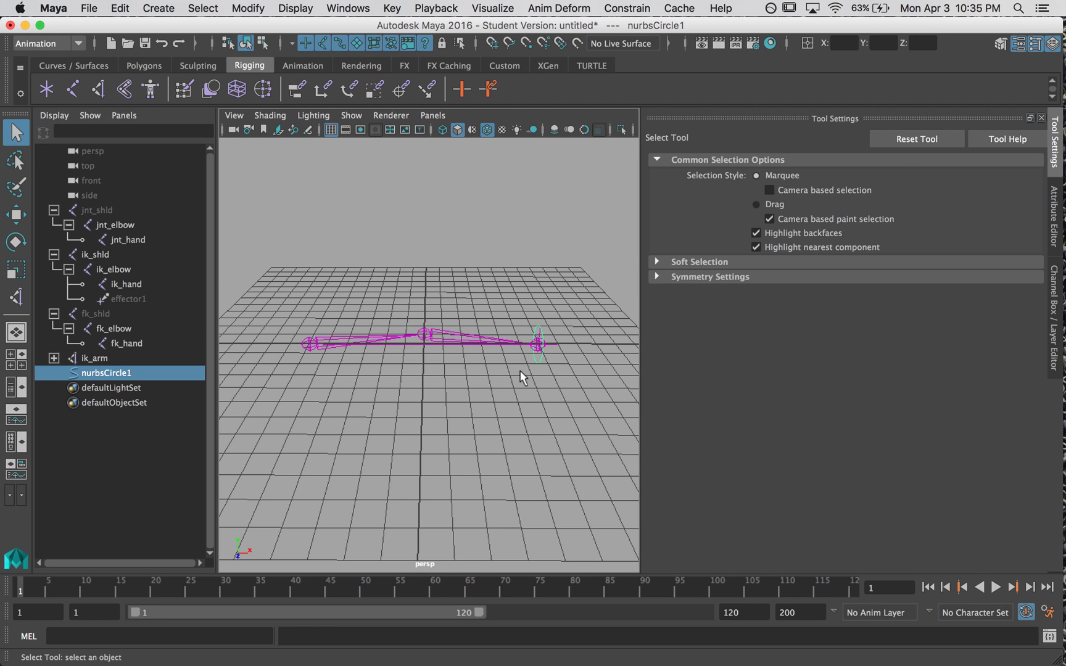
{"action": "key", "text": "w"}
{"action": "left_click_drag", "start_coordinate": [608, 344], "coordinate": [469, 347]}
{"action": "key", "text": "z"}
{"action": "key", "text": "z"}
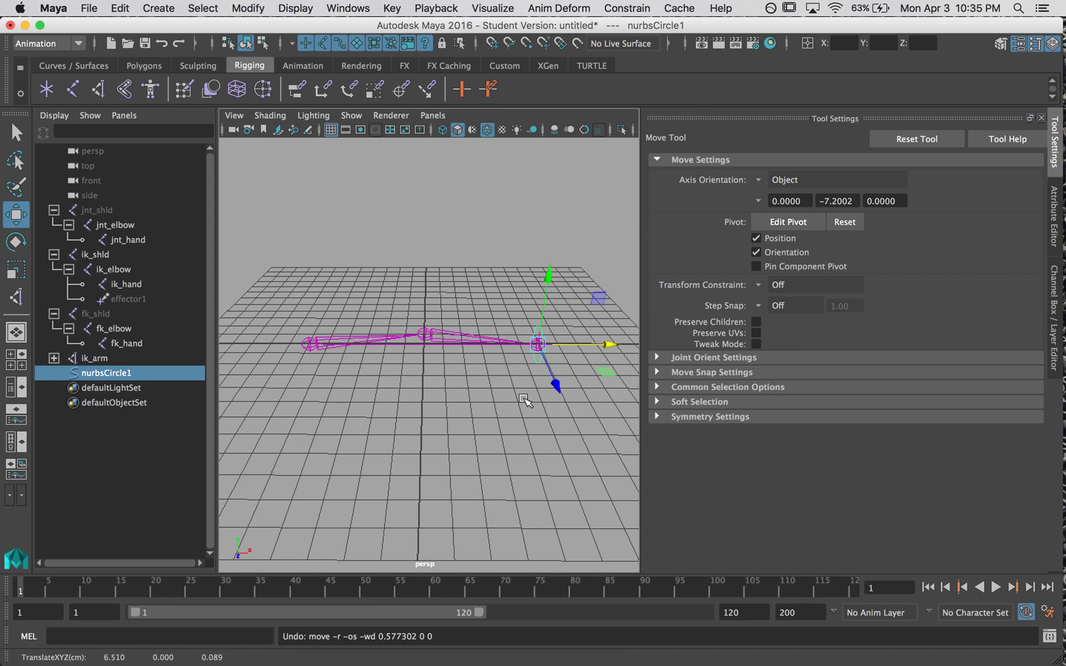
Rename the NURBS circle at the hand cc_ik_hand.
{"action": "left_click", "coordinate": [488, 392]}
{"action": "mouse_move", "coordinate": [488, 392]}
{"action": "left_mouse_down", "text": "alt"}
{"action": "mouse_move", "coordinate": [555, 376]}
{"action": "mouse_move", "coordinate": [474, 407]}
{"action": "left_mouse_up", "text": "alt"}
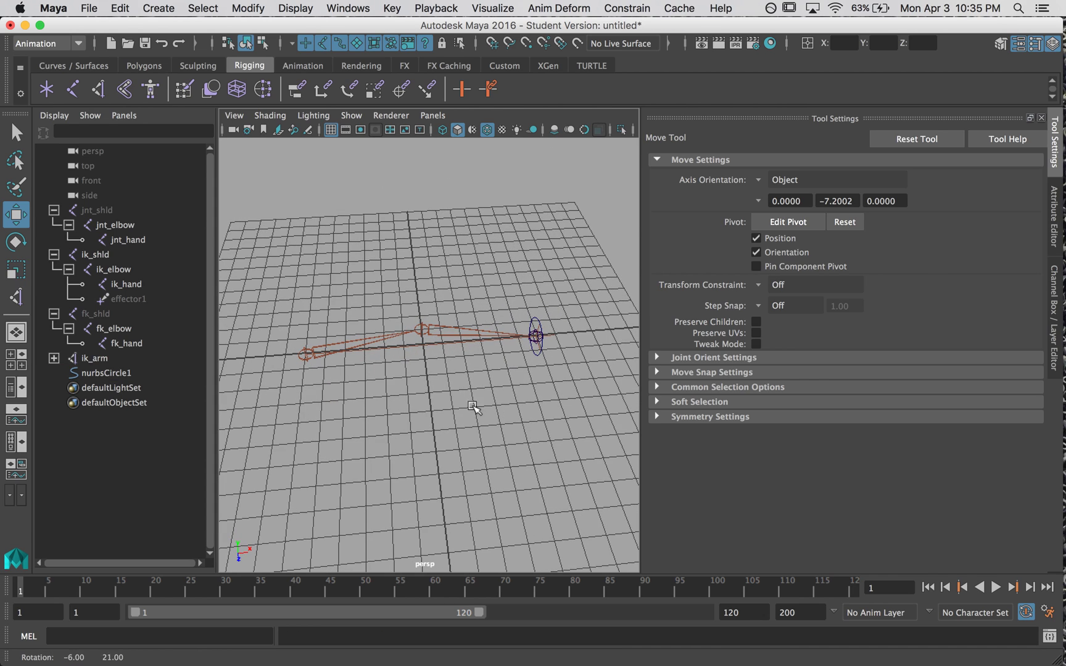
{"action": "double_click", "coordinate": [110, 372]}
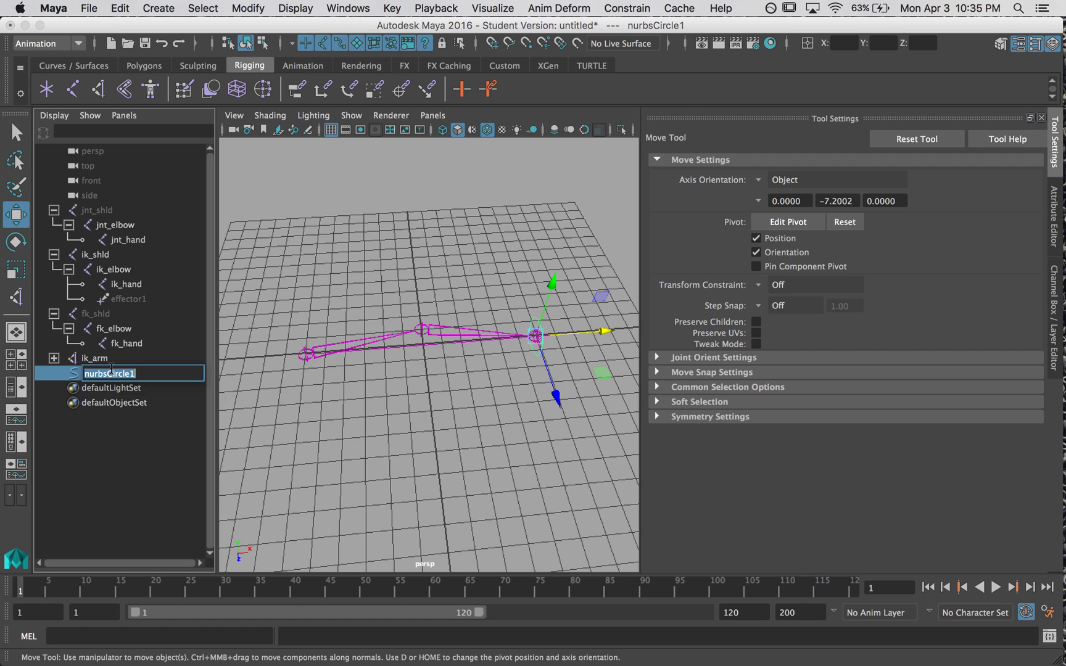
{"action": "type", "text": "cc_ik_hand"}
{"action": "key", "text": "Return"}
Hide the ik_shld joint chain together with ik_arm and cc_ik_hand.
{"action": "left_click", "coordinate": [380, 310]}
{"action": "left_click_drag", "start_coordinate": [381, 309], "coordinate": [478, 269], "text": "alt"}
{"action": "left_click", "coordinate": [95, 357]}
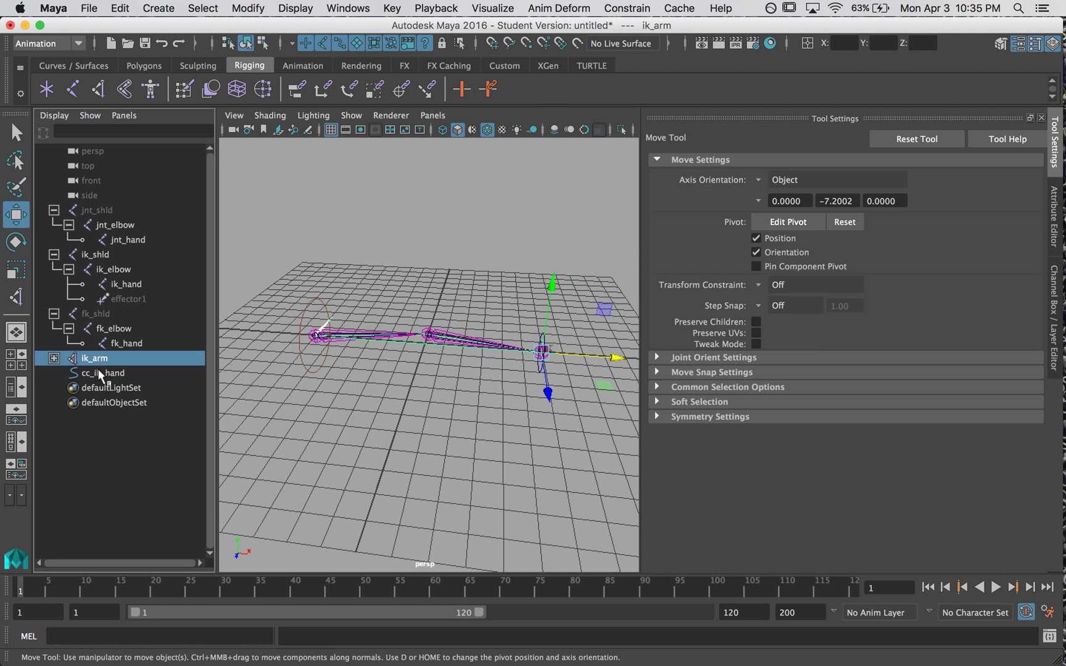
{"action": "left_click", "coordinate": [91, 372], "text": "shift"}
{"action": "left_click", "coordinate": [91, 255], "text": "ctrl"}
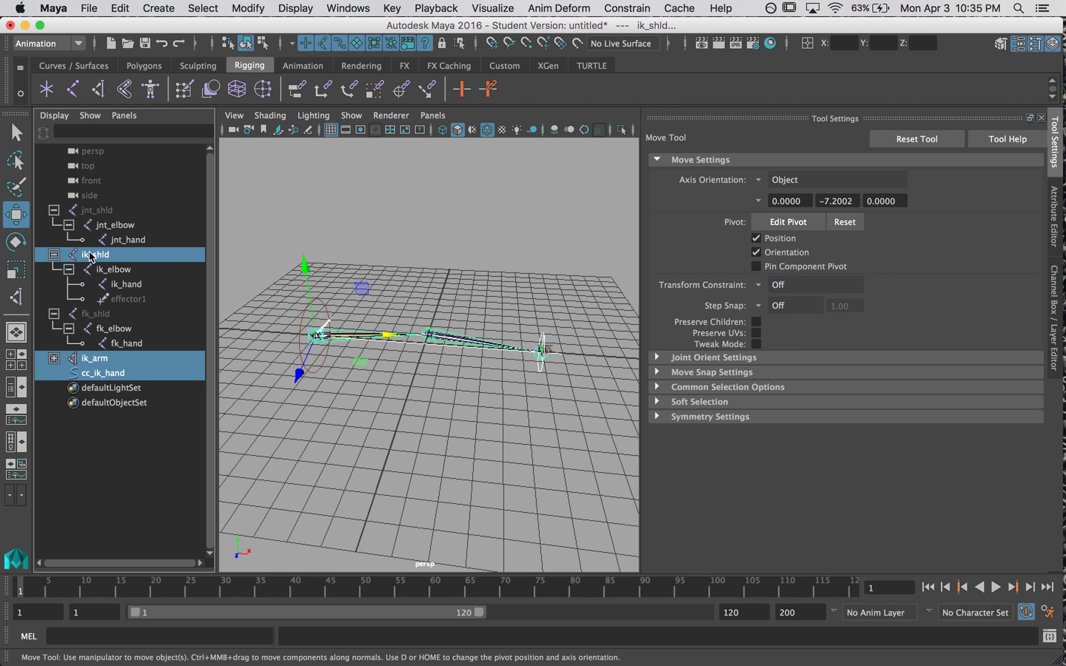
{"action": "key", "text": "ctrl+h"}
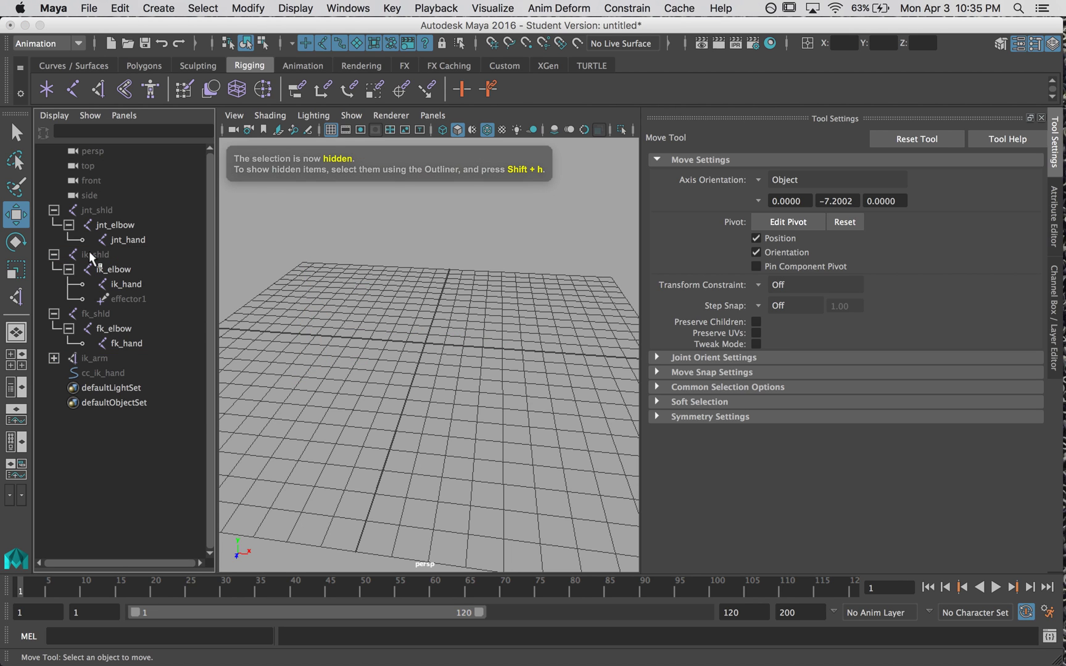
Show the hidden fk_shld joint chain and clear the selection.
{"action": "left_click", "coordinate": [108, 315]}
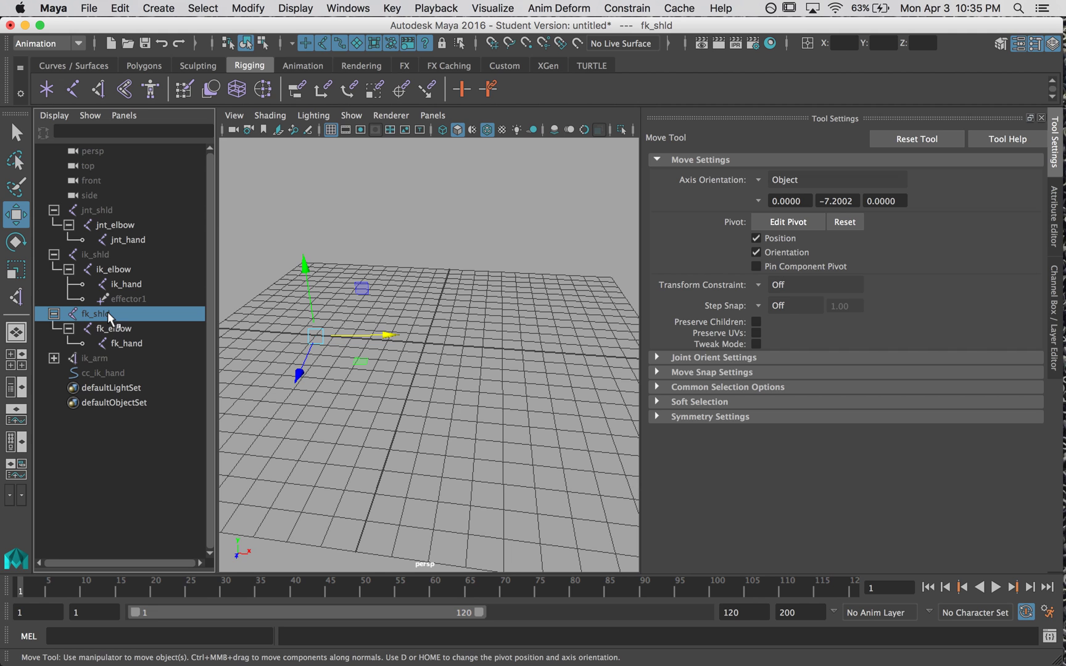
{"action": "key", "text": "shift+h"}
{"action": "left_click", "coordinate": [381, 422]}
{"action": "mouse_move", "coordinate": [380, 422]}
{"action": "left_mouse_down", "text": "alt"}
{"action": "mouse_move", "coordinate": [404, 388]}
{"action": "mouse_move", "coordinate": [395, 422]}
{"action": "left_mouse_up", "text": "alt"}
{"action": "left_click_drag", "start_coordinate": [398, 288], "coordinate": [393, 300], "text": "alt"}
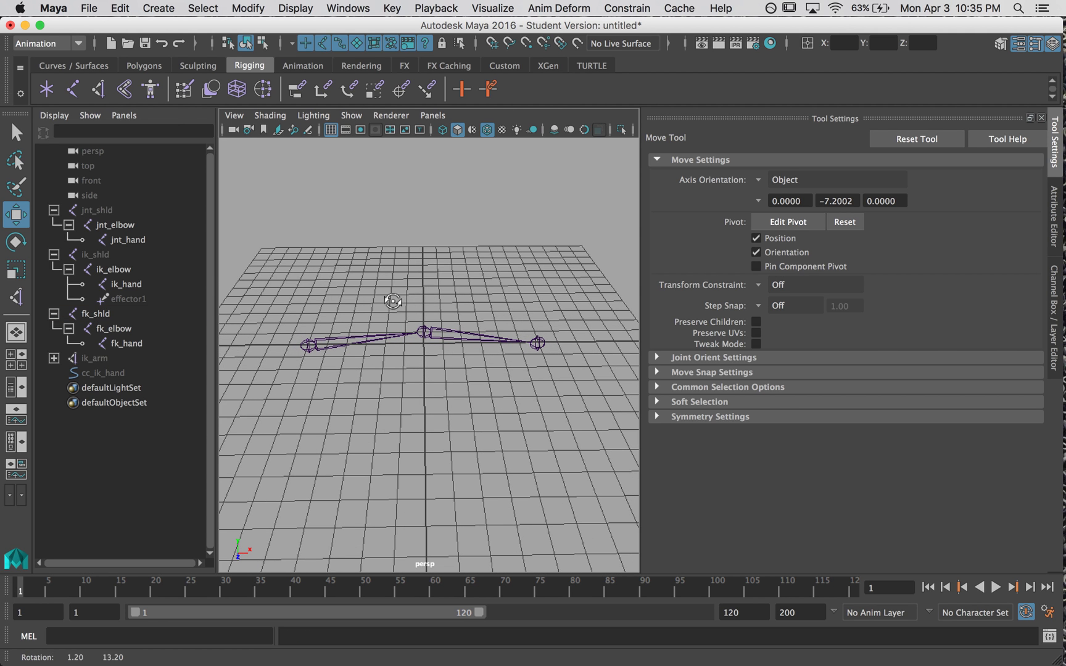
Create a NURBS circle, rotate it 90 degrees in Z and snap it to the FK shoulder joint.
{"action": "left_click", "coordinate": [246, 9]}
{"action": "mouse_move", "coordinate": [172, 7]}
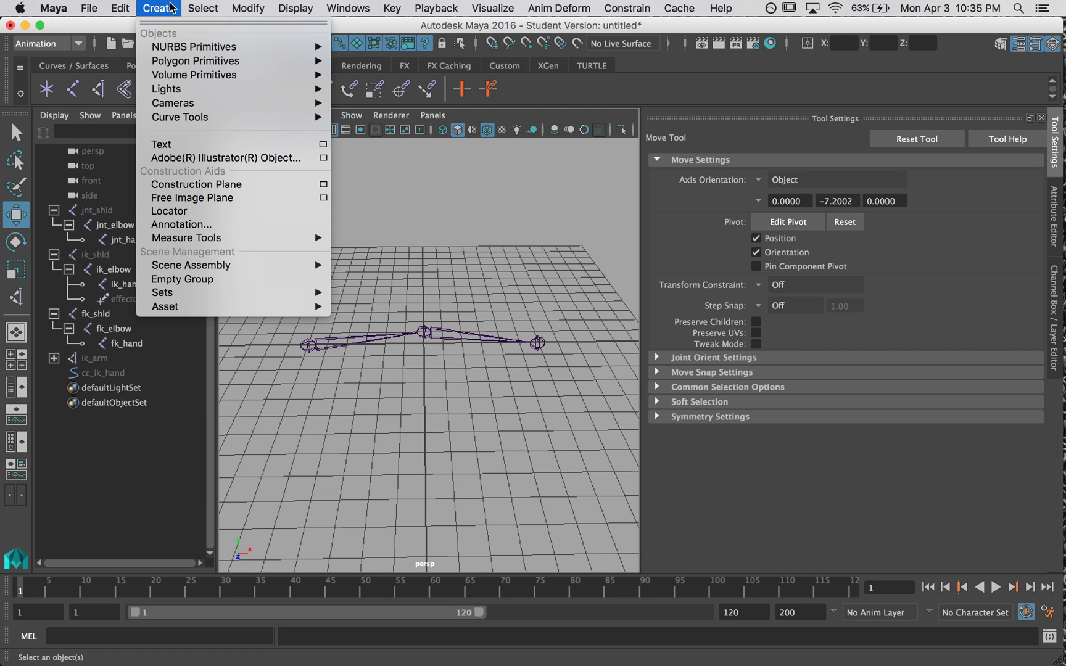
{"action": "mouse_move", "coordinate": [193, 46]}
{"action": "left_click", "coordinate": [377, 136]}
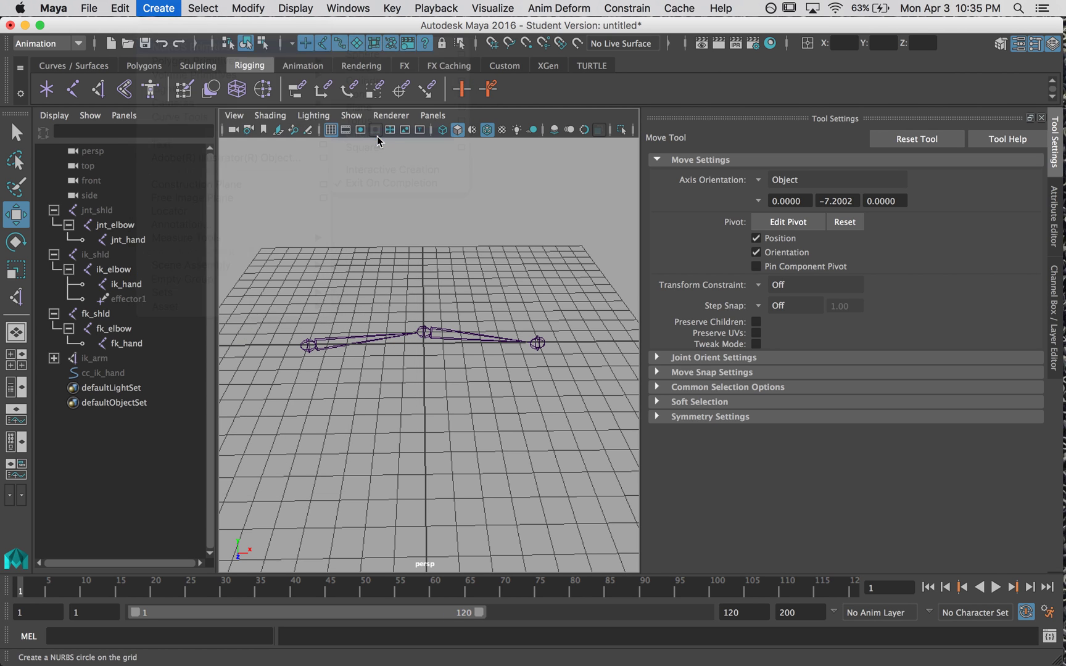
{"action": "key", "text": "e"}
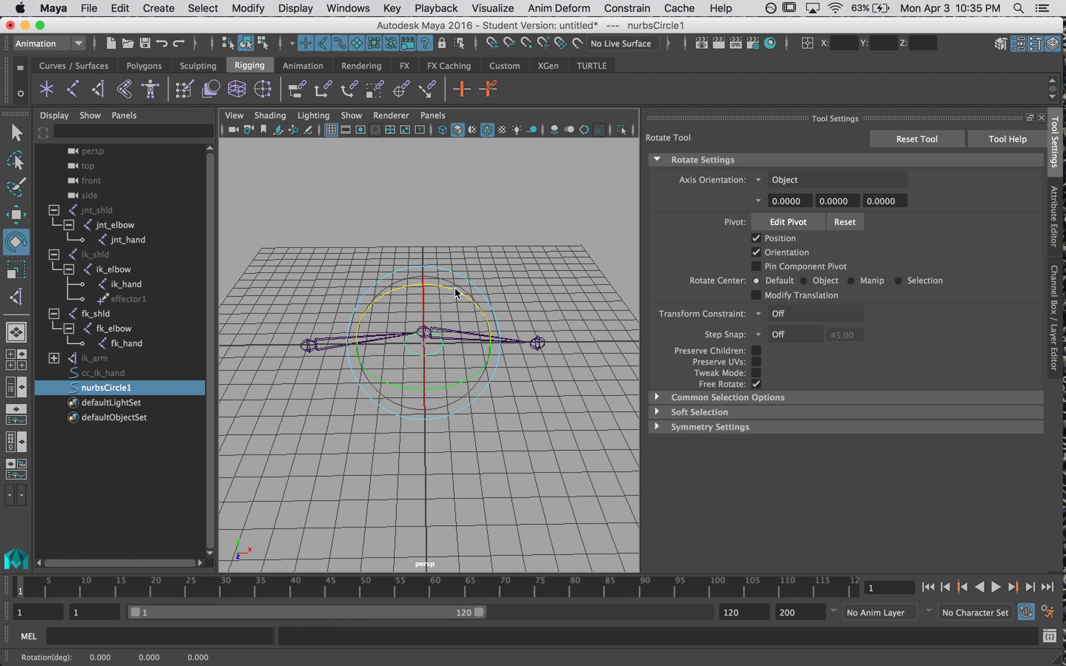
{"action": "left_click_drag", "start_coordinate": [455, 293], "coordinate": [311, 266]}
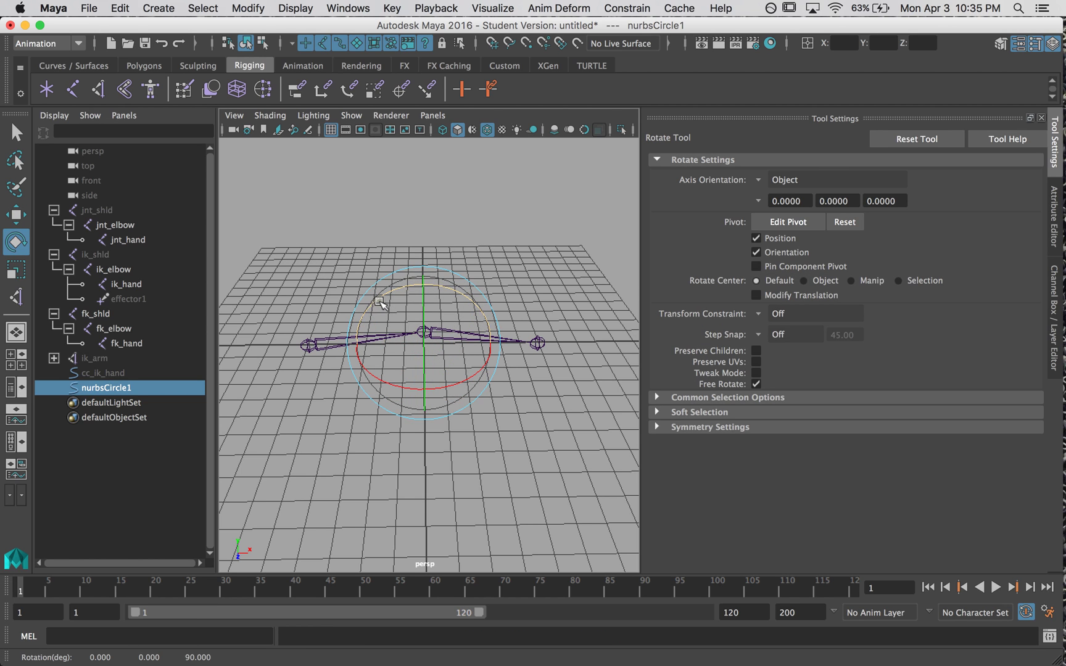
{"action": "key", "text": "w"}
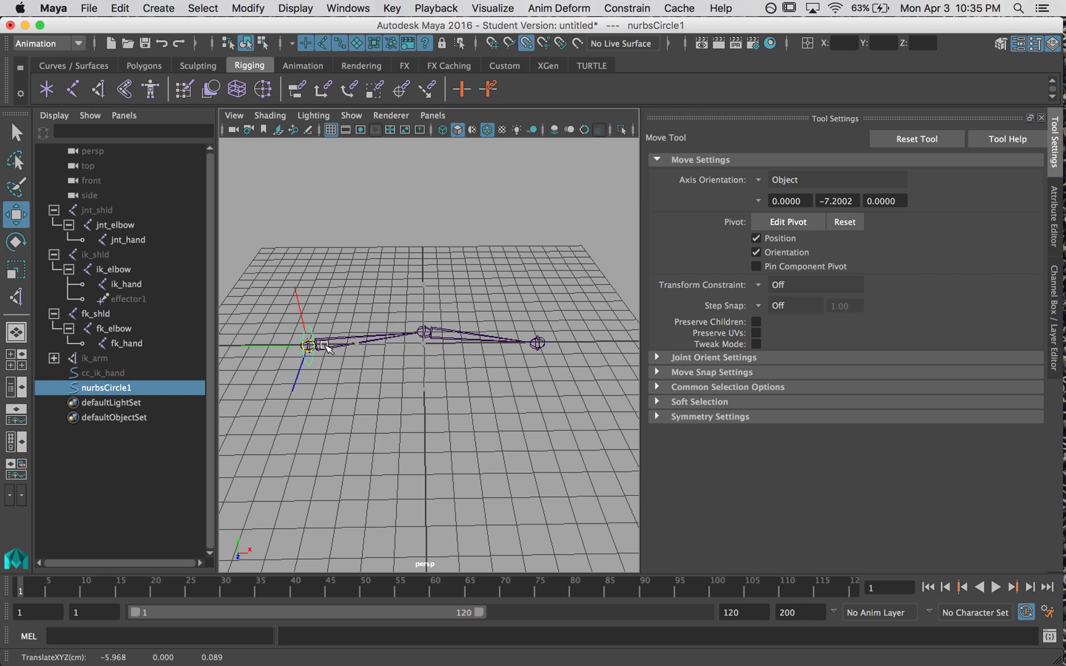
Duplicate the shoulder circle twice, snapping one copy to the FK elbow joint and the other to the FK hand joint.
{"action": "key", "text": "super+d"}
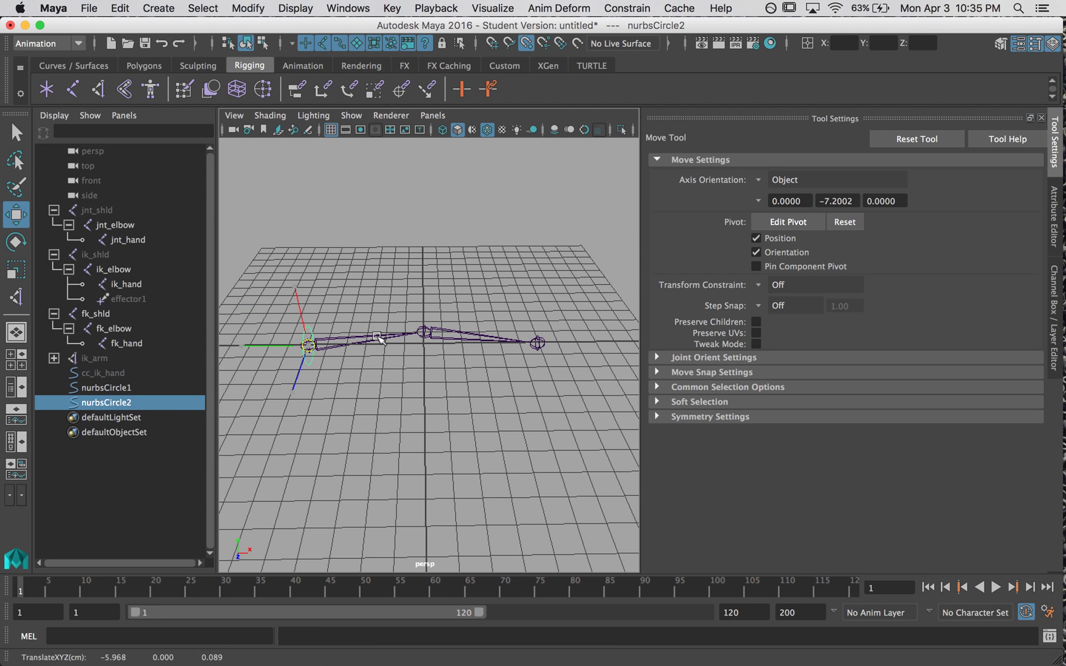
{"action": "middle_click_drag", "start_coordinate": [378, 337], "coordinate": [422, 337]}
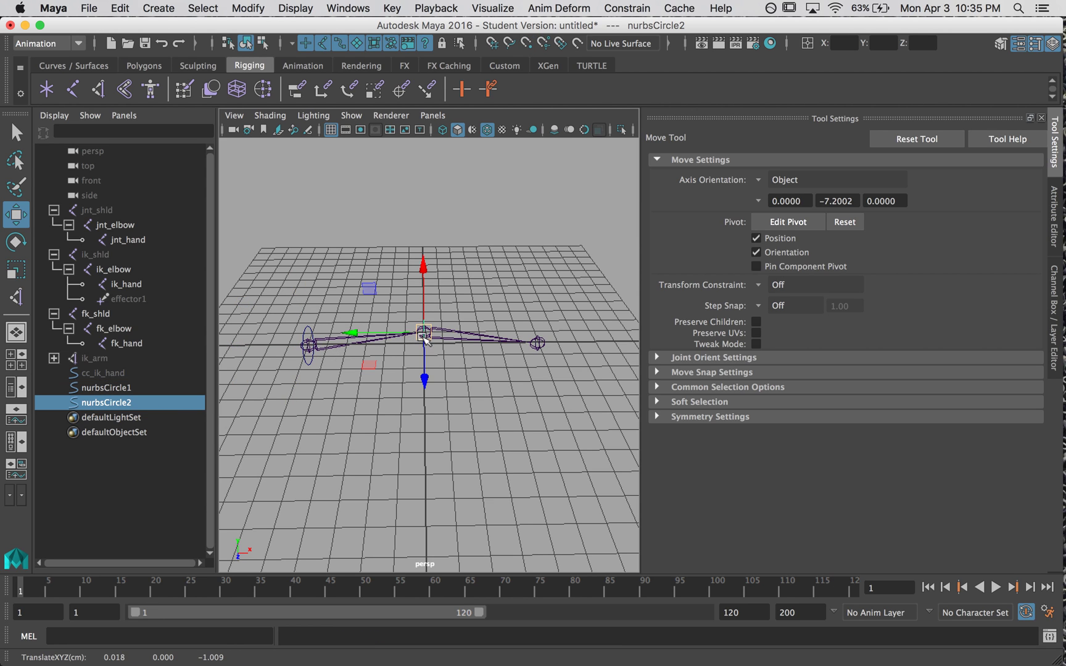
{"action": "key", "text": "super+d"}
{"action": "middle_click_drag", "start_coordinate": [425, 338], "coordinate": [474, 390]}
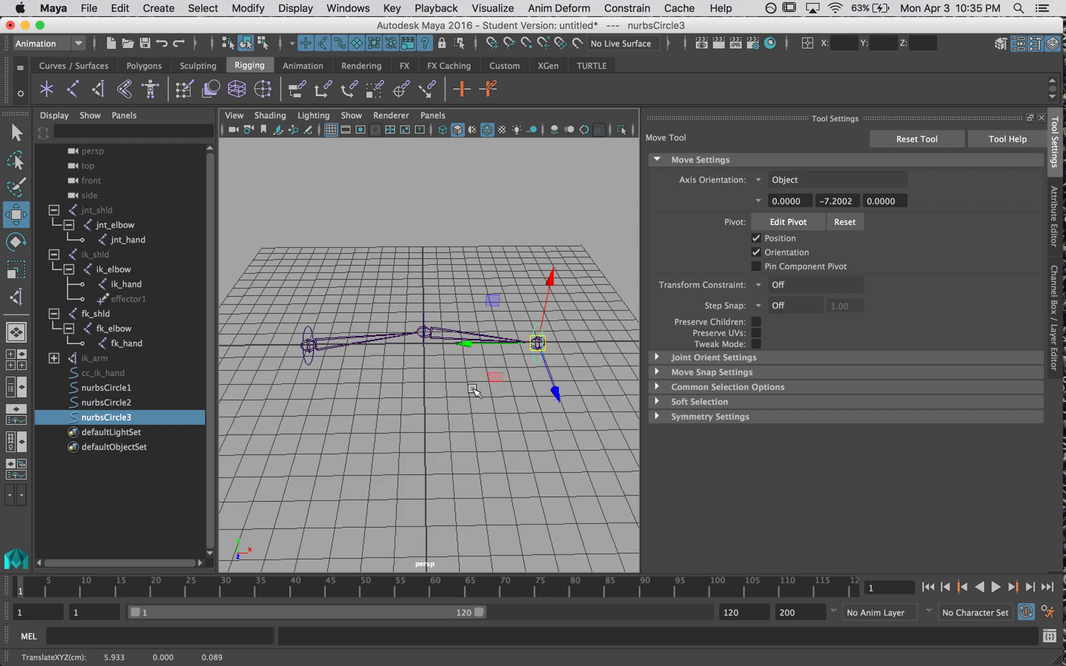
Select the circles on the shoulder, elbow and hand and scale them up slightly together.
{"action": "left_click_drag", "start_coordinate": [474, 390], "coordinate": [531, 388], "text": "alt"}
{"action": "left_click", "coordinate": [466, 416]}
{"action": "left_click_drag", "start_coordinate": [467, 416], "coordinate": [376, 428], "text": "alt"}
{"action": "left_click_drag", "start_coordinate": [433, 397], "coordinate": [385, 356], "text": "alt"}
{"action": "left_click", "coordinate": [540, 376]}
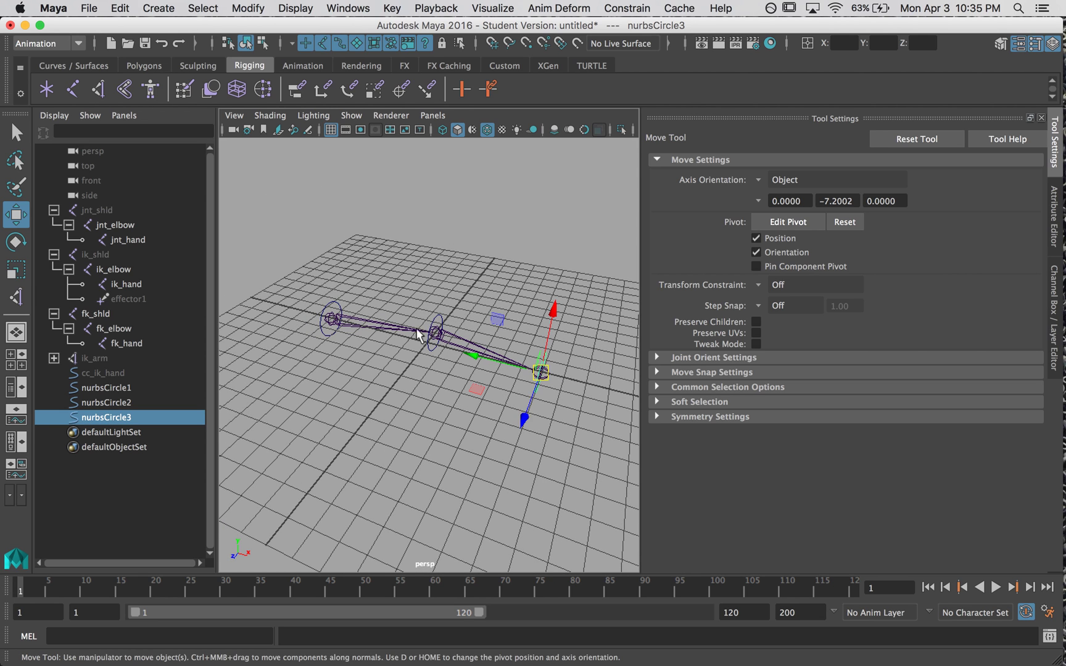
{"action": "key", "text": "q"}
{"action": "left_click", "coordinate": [430, 346], "text": "shift"}
{"action": "left_click", "coordinate": [330, 336], "text": "shift"}
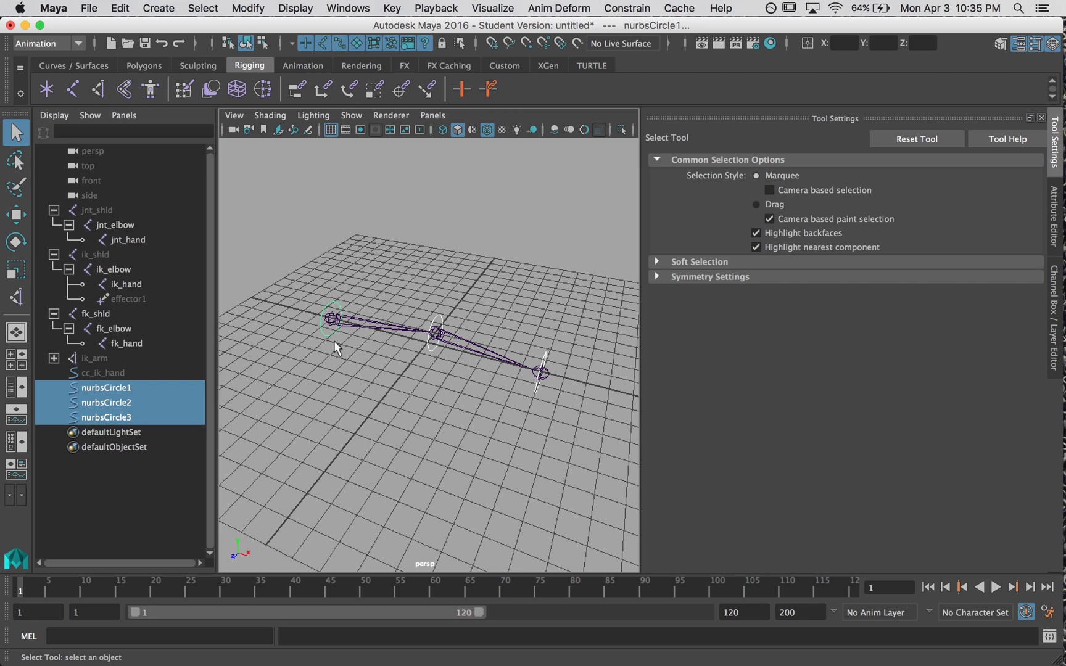
{"action": "key", "text": "r"}
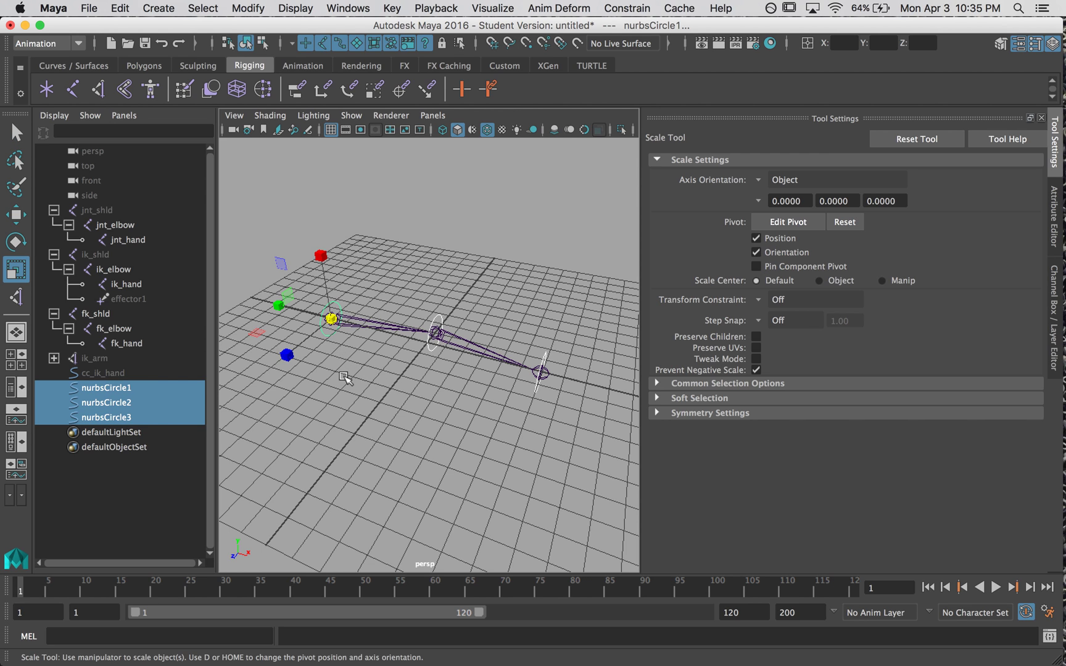
{"action": "middle_click_drag", "start_coordinate": [345, 376], "coordinate": [361, 378]}
Freeze the transformations of all three FK circles and delete their construction history.
{"action": "left_click", "coordinate": [325, 407]}
{"action": "left_click_drag", "start_coordinate": [326, 407], "coordinate": [390, 395], "text": "alt"}
{"action": "key", "text": "q"}
{"action": "left_click_drag", "start_coordinate": [151, 388], "coordinate": [148, 418]}
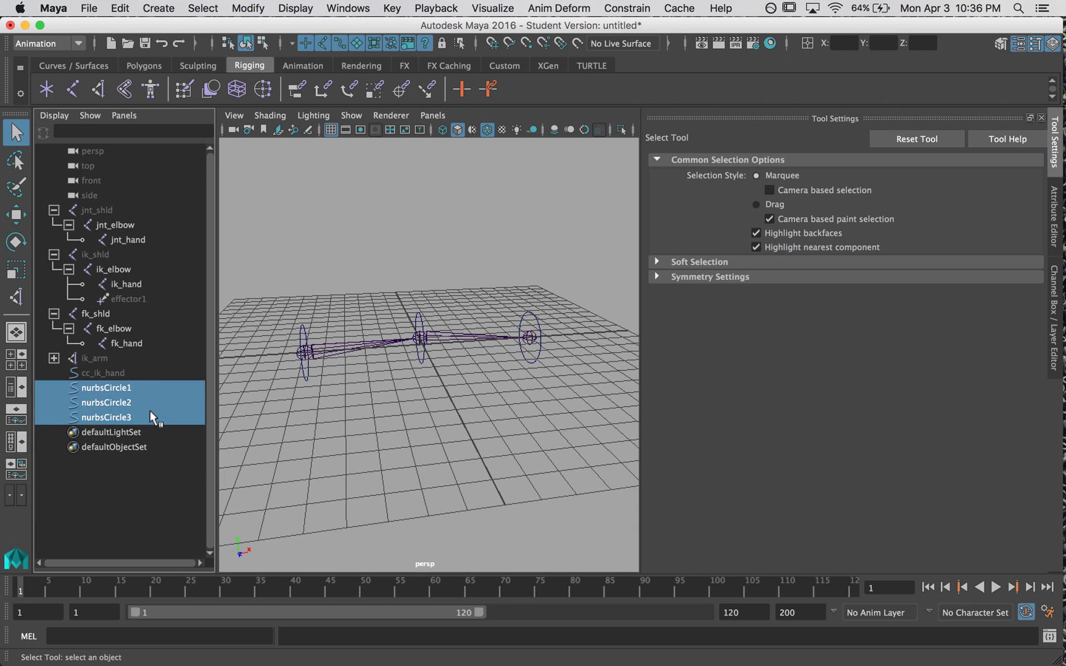
{"action": "left_click", "coordinate": [248, 8]}
{"action": "left_click", "coordinate": [259, 74]}
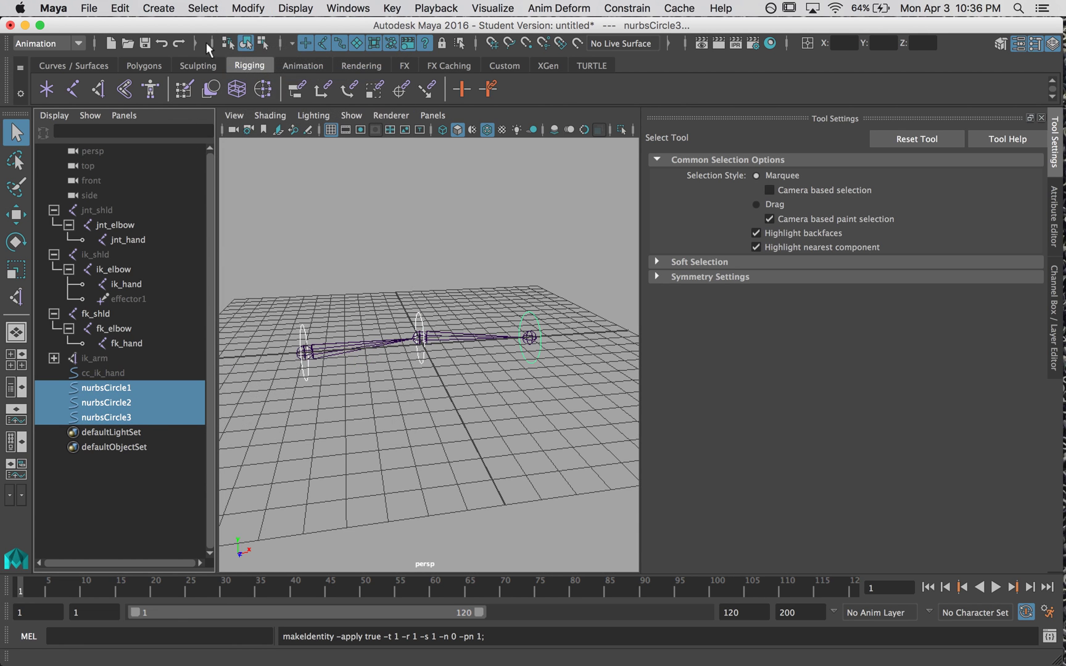
{"action": "left_click", "coordinate": [120, 8]}
{"action": "mouse_move", "coordinate": [296, 181]}
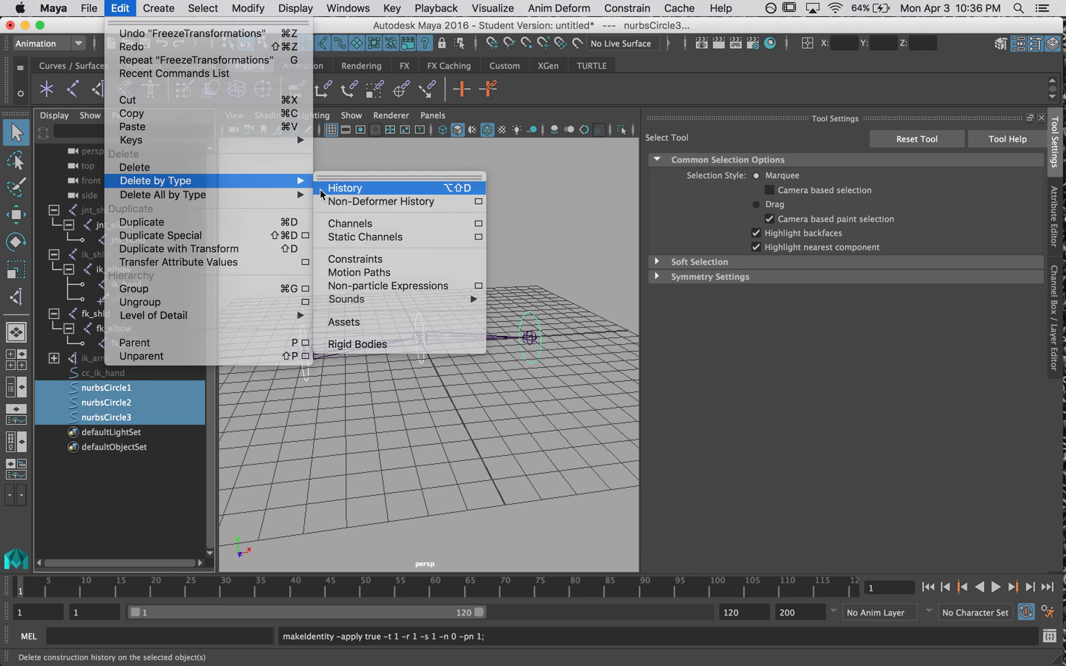
{"action": "left_click", "coordinate": [328, 188]}
Rename the shoulder circle cc_ik_shld and the elbow circle cc_fk_elbow.
{"action": "double_click", "coordinate": [164, 388]}
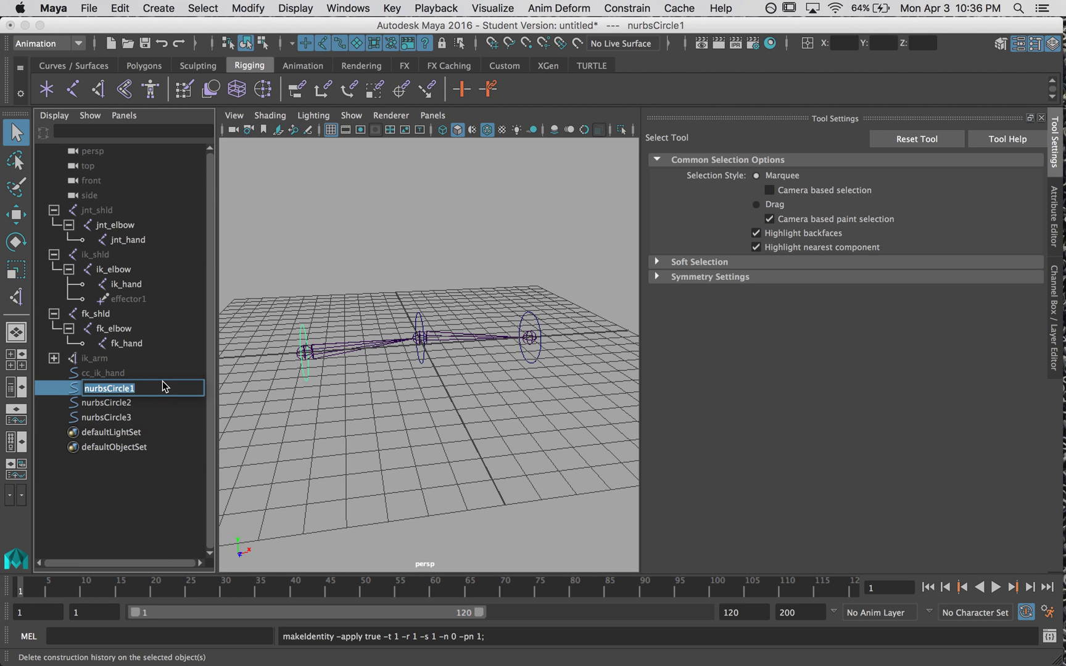
{"action": "type", "text": "cc_ik_shld"}
{"action": "key", "text": "Return"}
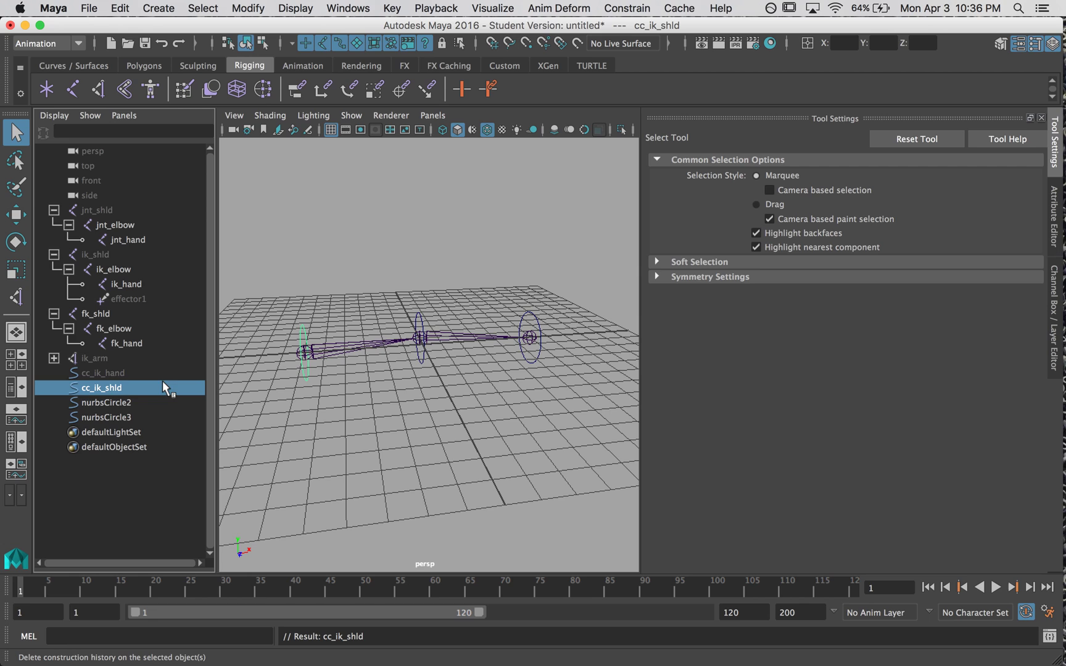
{"action": "double_click", "coordinate": [154, 402]}
{"action": "type", "text": "cc_fk_elbow"}
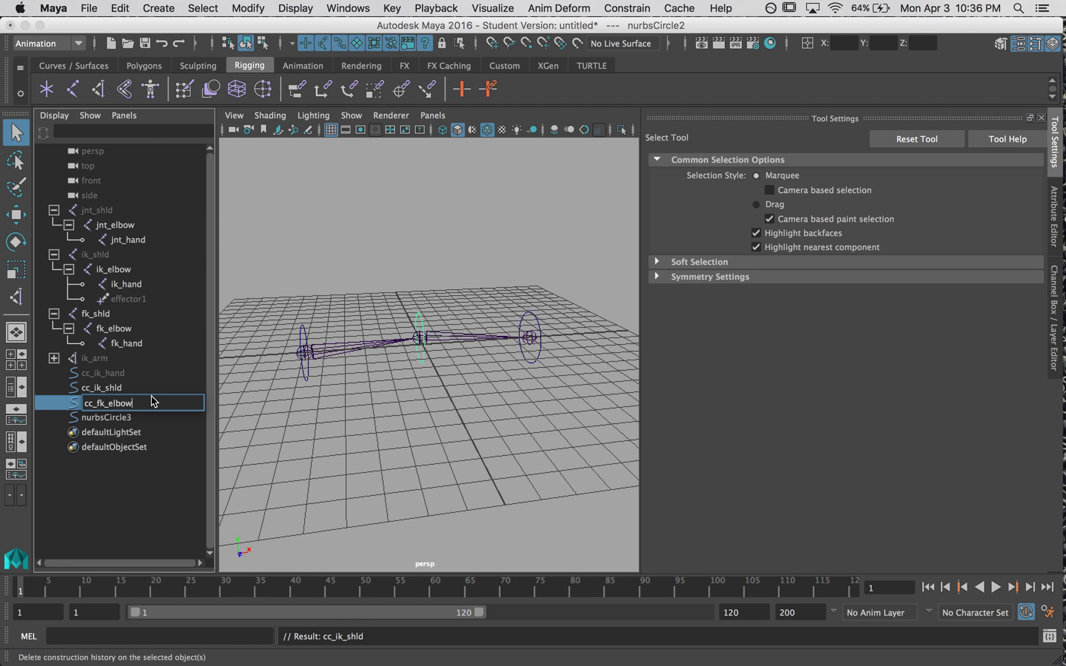
{"action": "key", "text": "Return"}
Correct the shoulder circle's name to cc_fk_shld.
{"action": "double_click", "coordinate": [103, 389]}
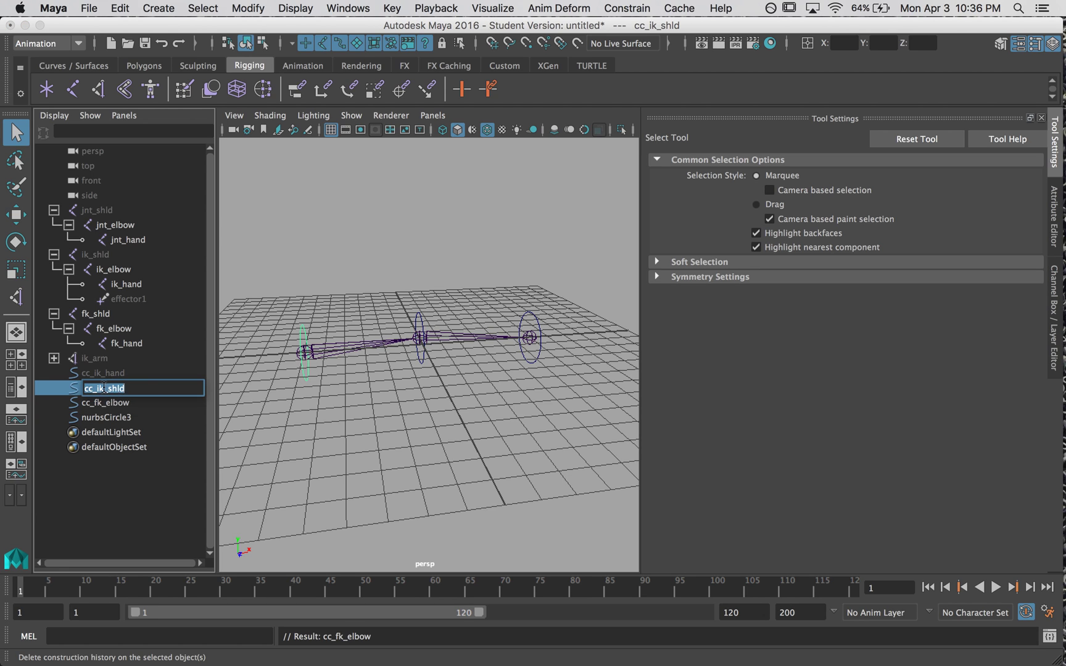
{"action": "left_click", "coordinate": [103, 390]}
{"action": "key", "text": "BackSpace"}
{"action": "type", "text": "f"}
Rename the remaining circle around the hand joint cc_fk_hand.
{"action": "double_click", "coordinate": [103, 417]}
{"action": "type", "text": "cc"}
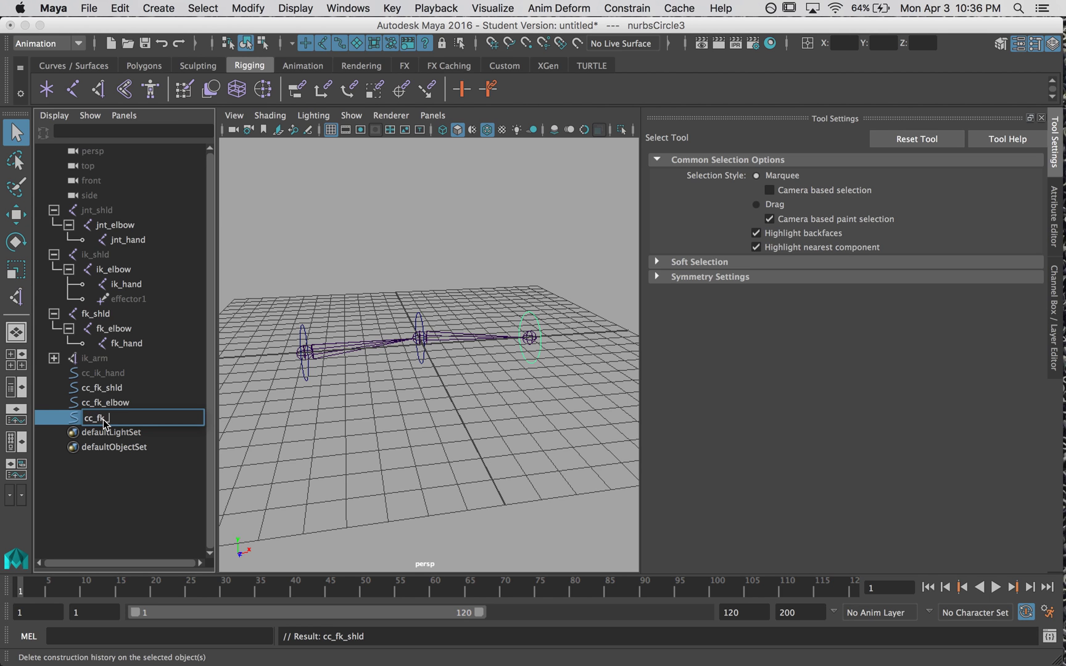
{"action": "type", "text": "_fk_hand"}
{"action": "key", "text": "Return"}
{"action": "left_click", "coordinate": [410, 424]}
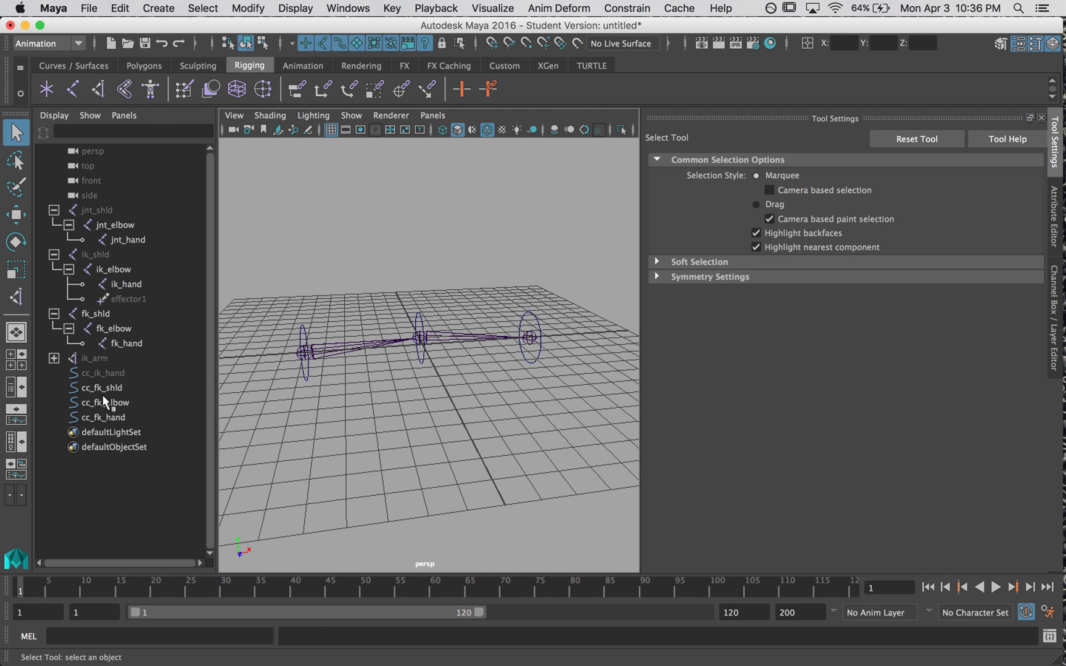
Orient-constrain the fk_shld joint to the cc_fk_shld circle on all axes with Maintain Offset on and weight 1.
{"action": "left_click", "coordinate": [102, 387]}
{"action": "left_click_drag", "start_coordinate": [395, 426], "coordinate": [352, 317], "text": "alt"}
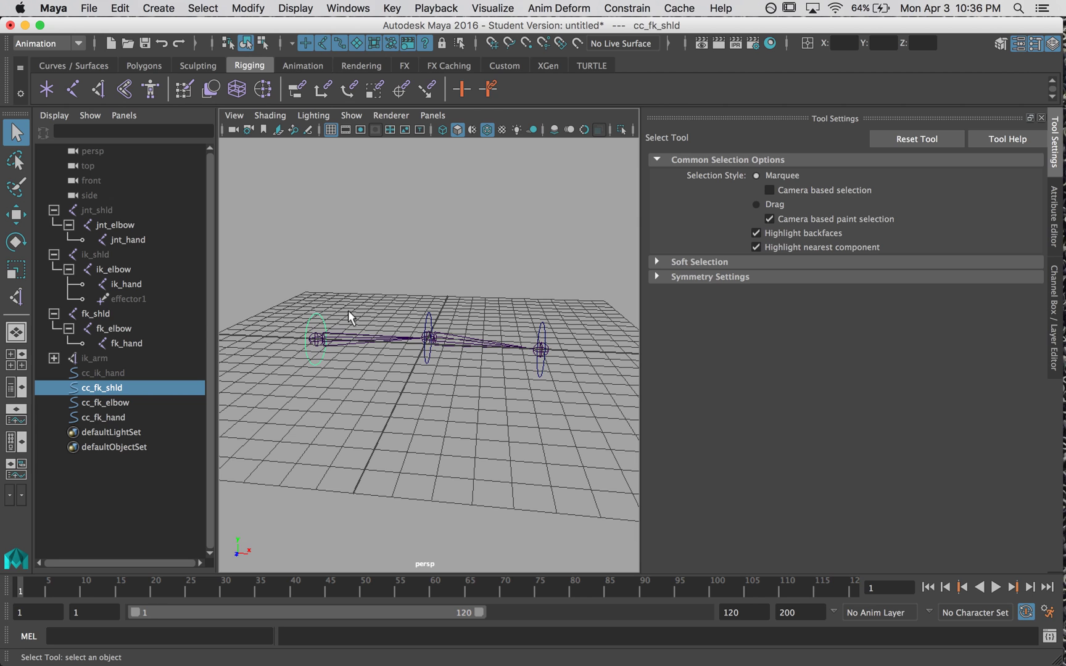
{"action": "left_click", "coordinate": [347, 339], "text": "shift"}
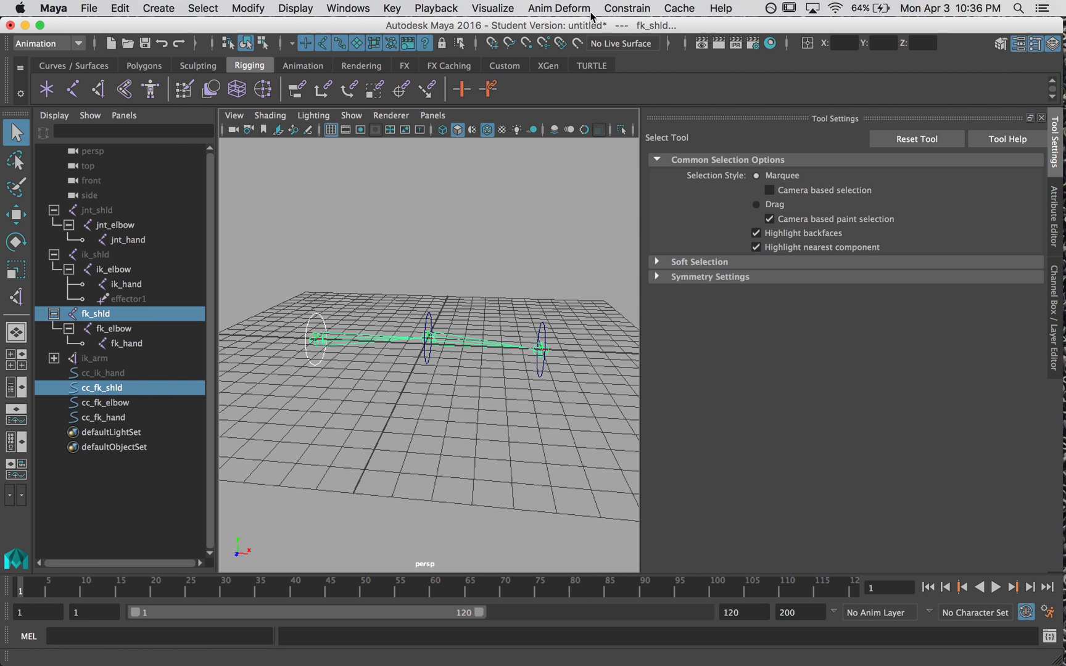
{"action": "left_click", "coordinate": [609, 8]}
{"action": "left_click", "coordinate": [773, 74]}
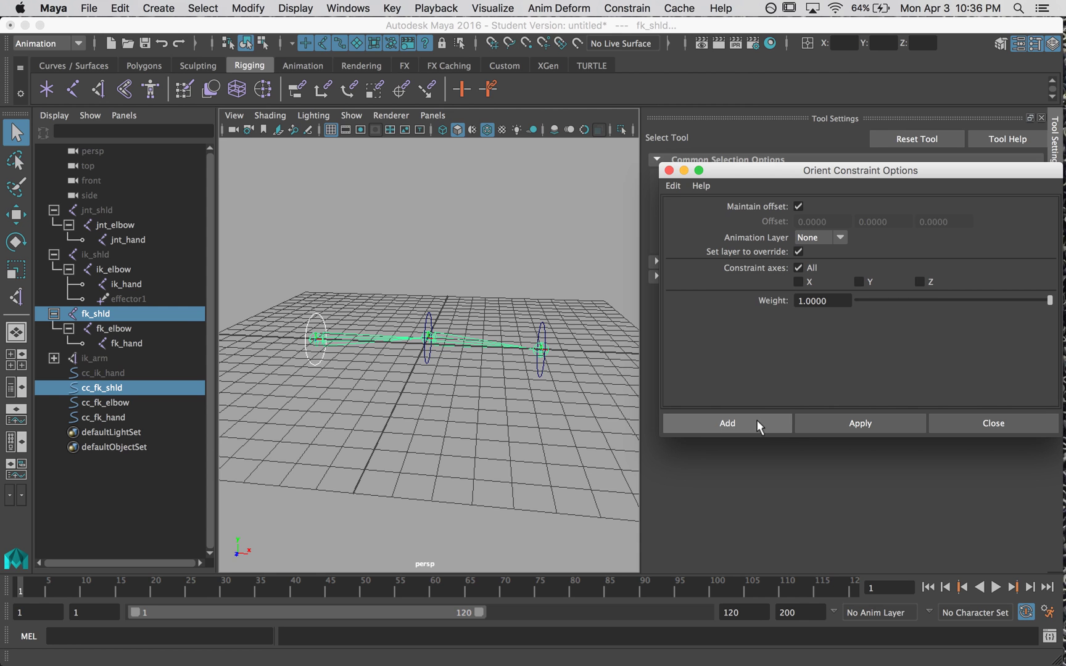
{"action": "left_click", "coordinate": [756, 424]}
Orient-constrain the fk_elbow joint to cc_fk_elbow and the fk_hand joint to cc_fk_hand with the same settings.
{"action": "left_click_drag", "start_coordinate": [425, 435], "coordinate": [555, 366], "text": "alt"}
{"action": "left_click", "coordinate": [476, 365], "text": "shift"}
{"action": "key", "text": "g"}
{"action": "left_click", "coordinate": [551, 370]}
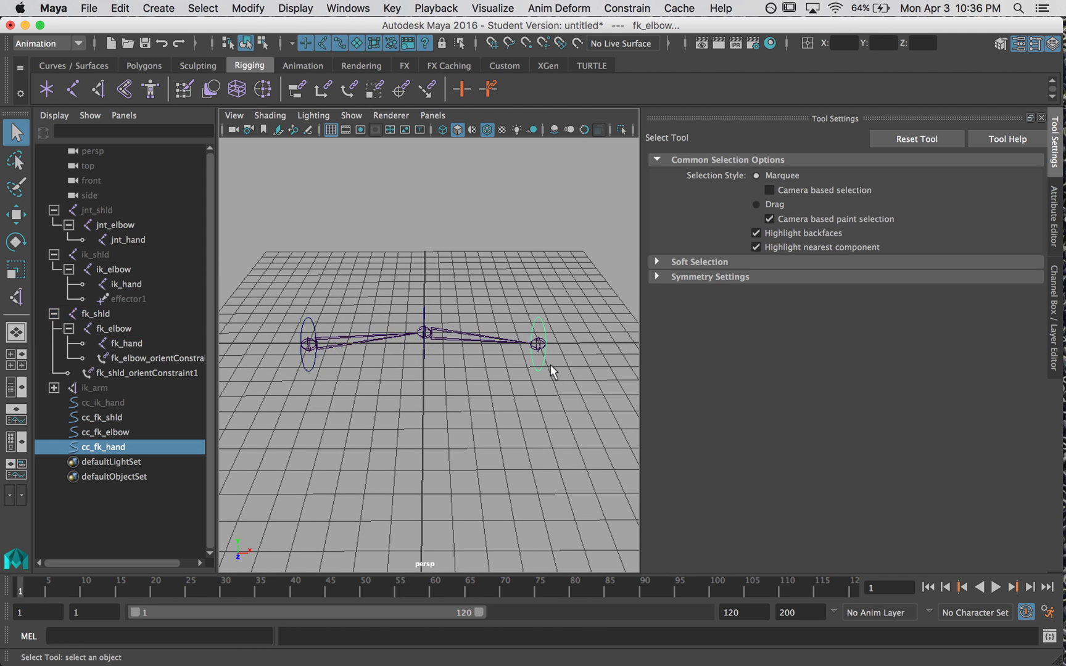
{"action": "left_click", "coordinate": [537, 345], "text": "shift"}
{"action": "key", "text": "g"}
{"action": "left_click", "coordinate": [522, 402]}
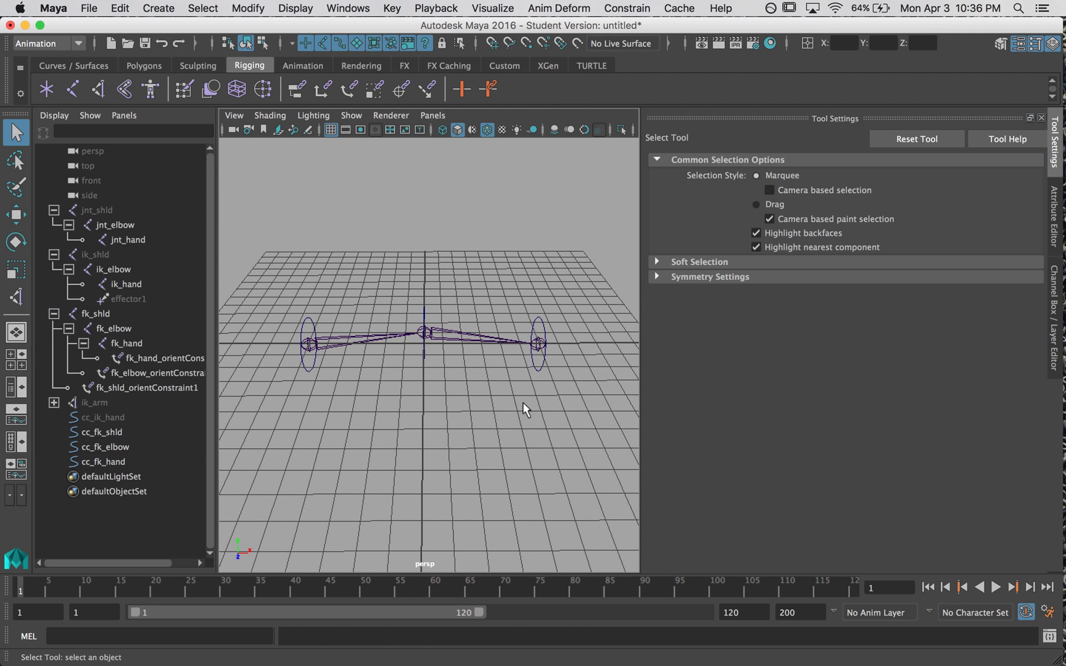
Parent the cc_fk_hand circle under cc_fk_elbow, and cc_fk_elbow under cc_fk_shld.
{"action": "left_click_drag", "start_coordinate": [522, 403], "coordinate": [492, 399], "text": "alt"}
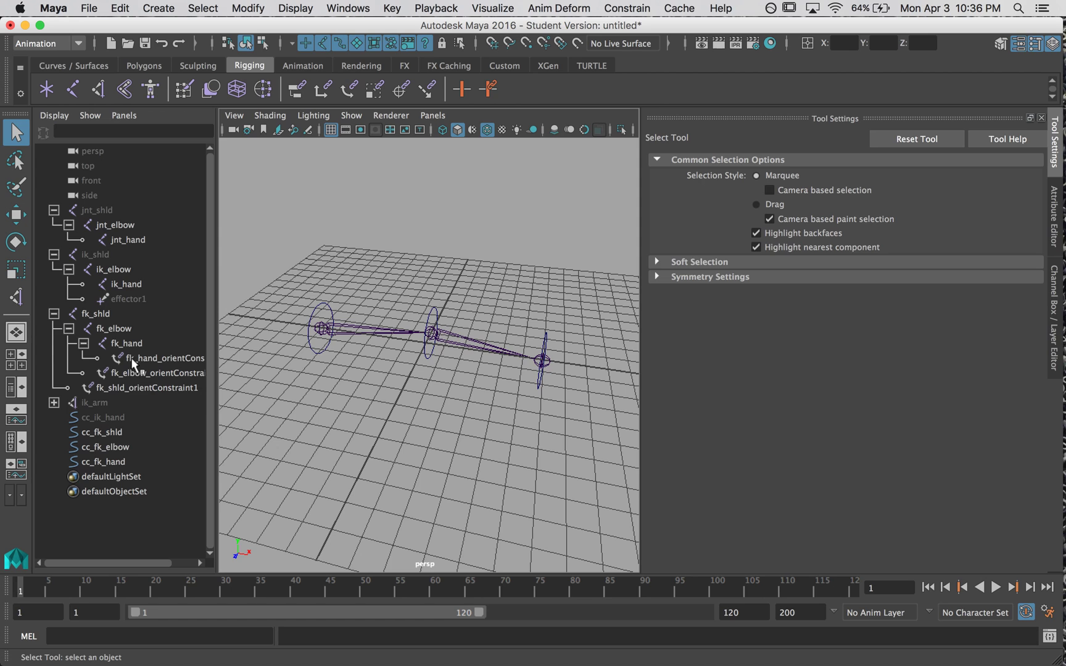
{"action": "left_click", "coordinate": [543, 387]}
{"action": "left_click_drag", "start_coordinate": [414, 363], "coordinate": [413, 363]}
{"action": "key", "text": "z"}
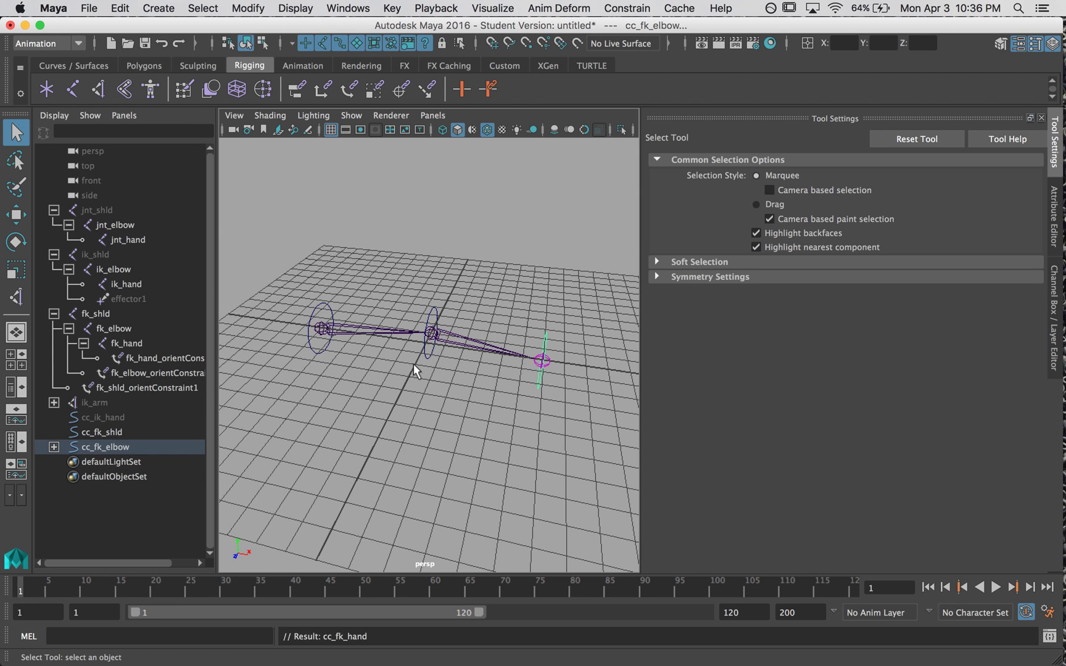
{"action": "left_click", "coordinate": [436, 347]}
{"action": "left_click", "coordinate": [329, 349], "text": "shift"}
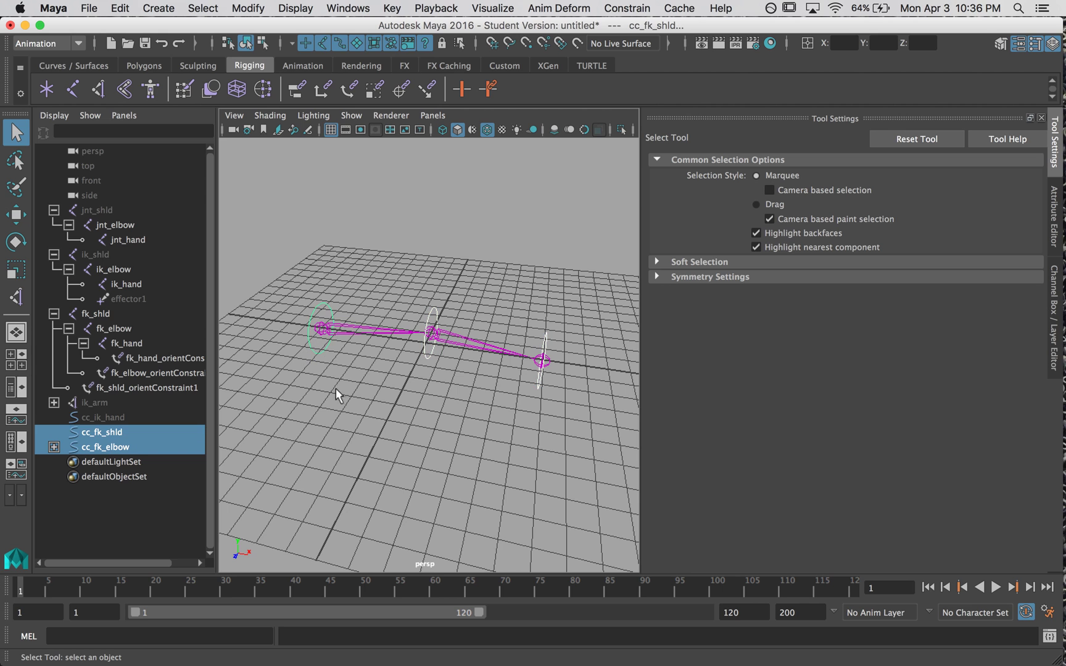
{"action": "key", "text": "p"}
Select the shoulder, elbow and hand FK circles together with the Rotate tool and inspect the arm.
{"action": "left_click", "coordinate": [324, 339]}
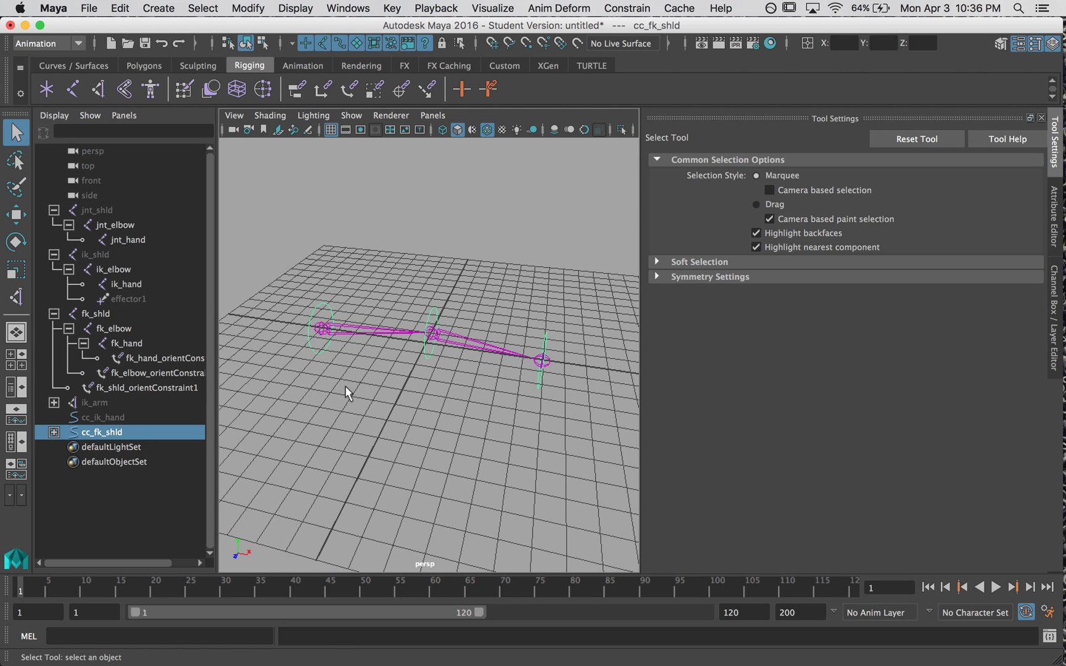
{"action": "mouse_move", "coordinate": [345, 386]}
{"action": "left_mouse_down", "text": "alt"}
{"action": "mouse_move", "coordinate": [298, 373]}
{"action": "mouse_move", "coordinate": [359, 383]}
{"action": "left_mouse_up", "text": "alt"}
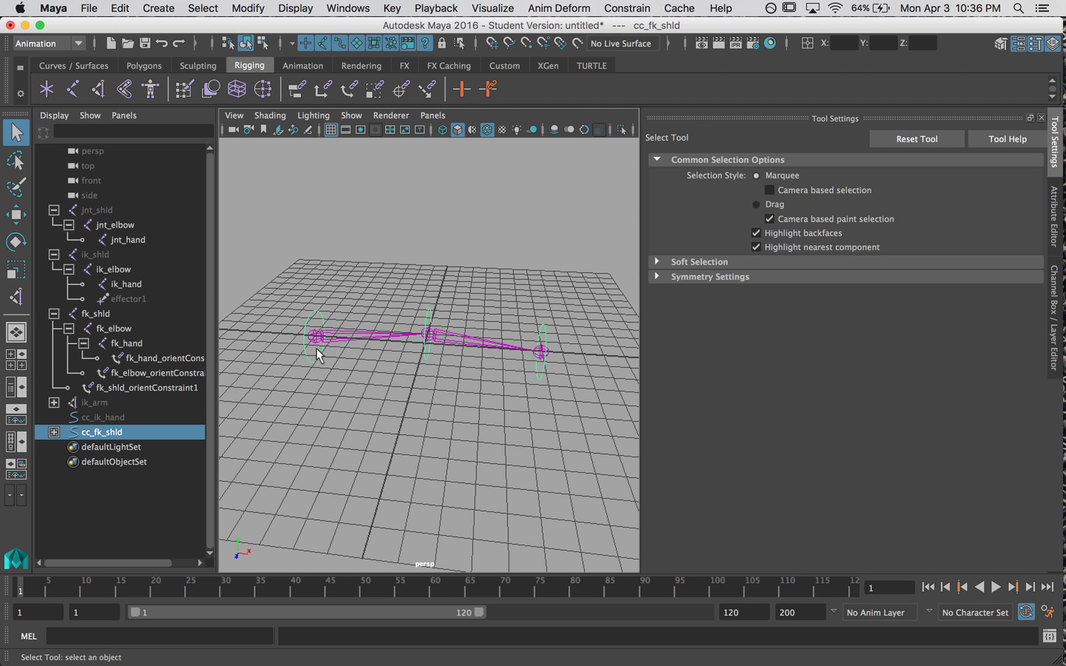
{"action": "left_click", "coordinate": [444, 368]}
{"action": "left_click", "coordinate": [537, 378]}
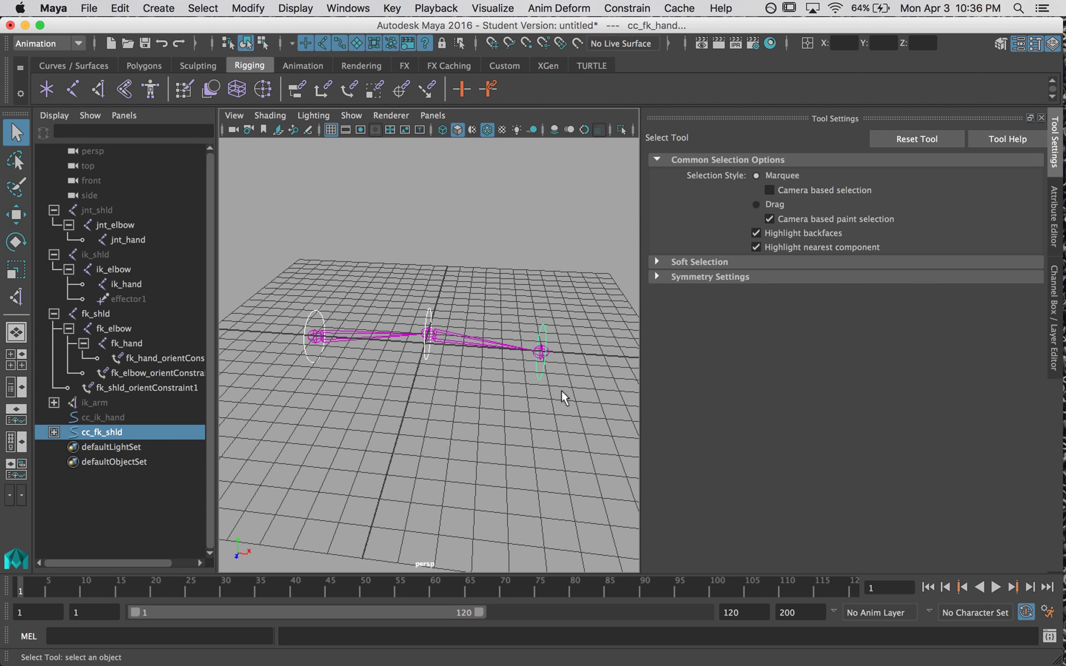
{"action": "key", "text": "e"}
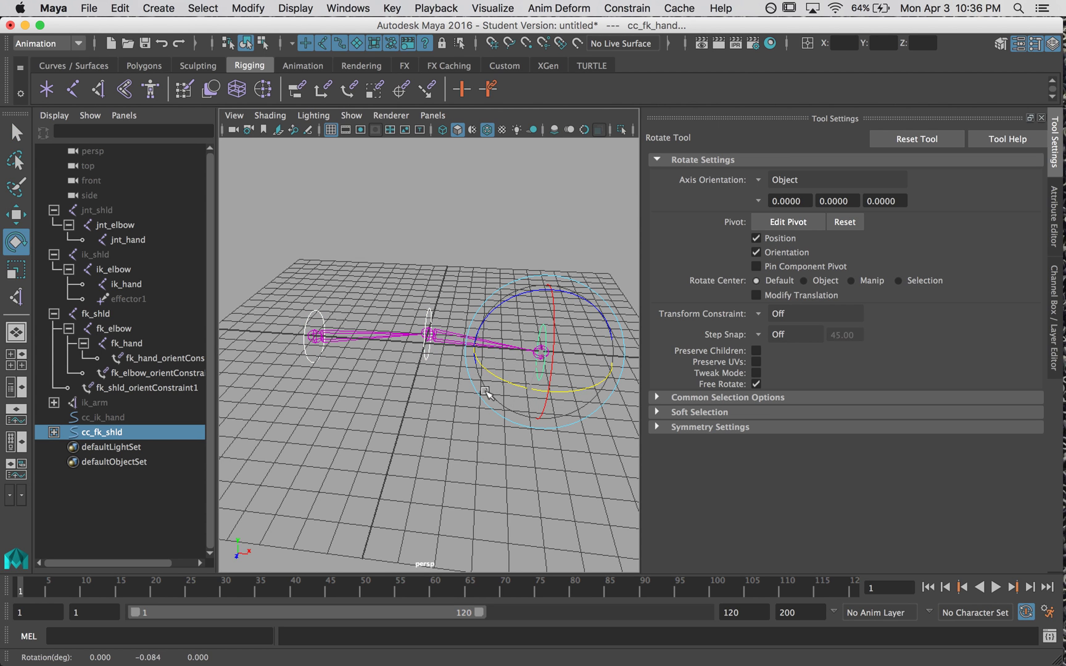
{"action": "left_click_drag", "start_coordinate": [488, 390], "coordinate": [440, 430]}
{"action": "left_click", "coordinate": [426, 450]}
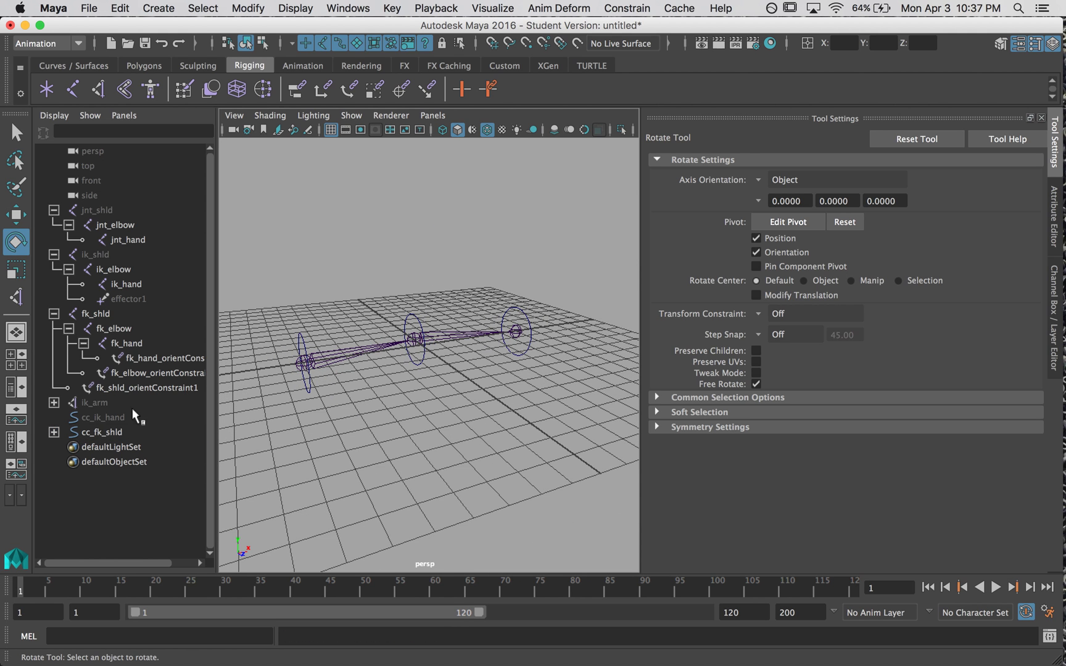
Hide the cc_fk_shld control hierarchy and unhide the ik_shld and jnt_shld joint chains.
{"action": "left_click", "coordinate": [103, 434]}
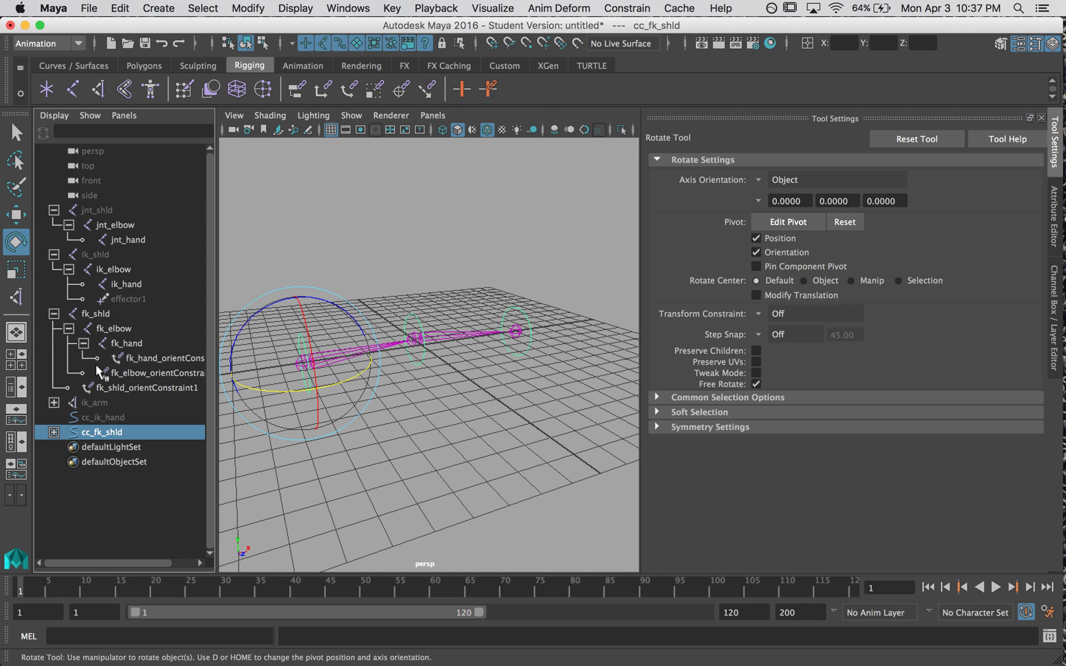
{"action": "key", "text": "ctrl+h"}
{"action": "left_click", "coordinate": [100, 256]}
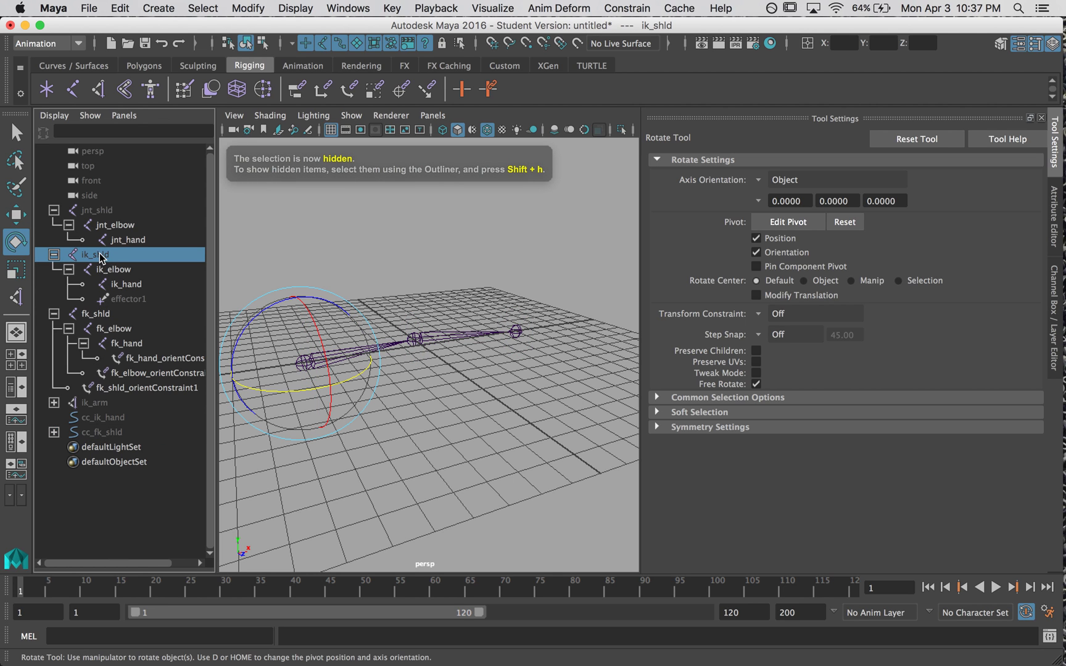
{"action": "key", "text": "shift+h"}
{"action": "left_click", "coordinate": [103, 212]}
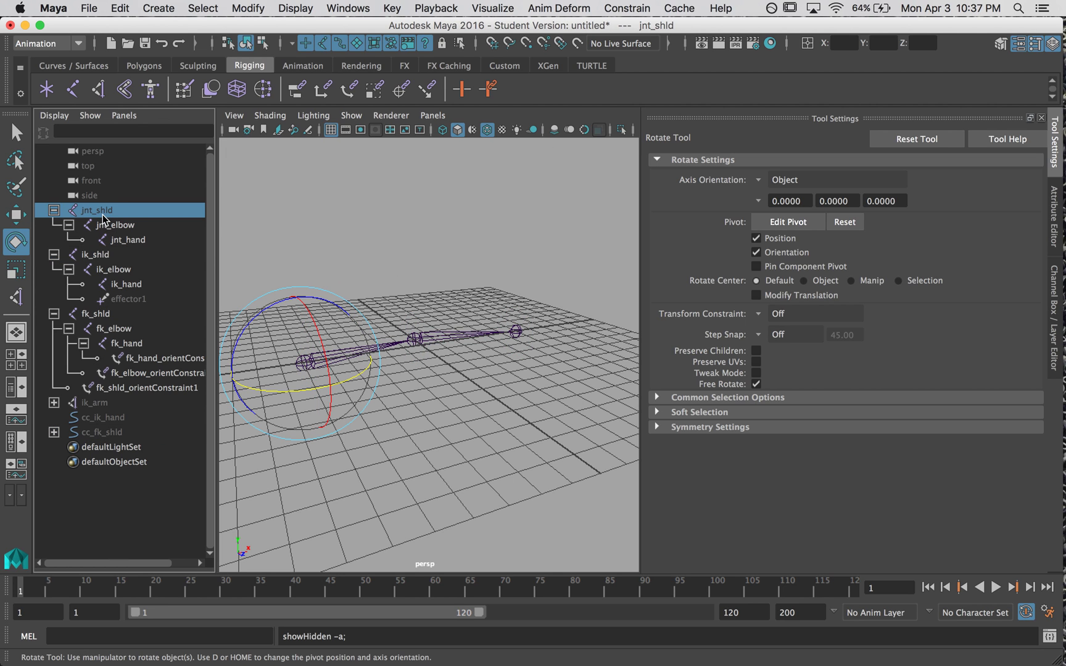
{"action": "left_click", "coordinate": [447, 214]}
Hide the tool settings to widen the perspective view of the three overlapping joint chains.
{"action": "left_click_drag", "start_coordinate": [447, 214], "coordinate": [430, 234], "text": "alt"}
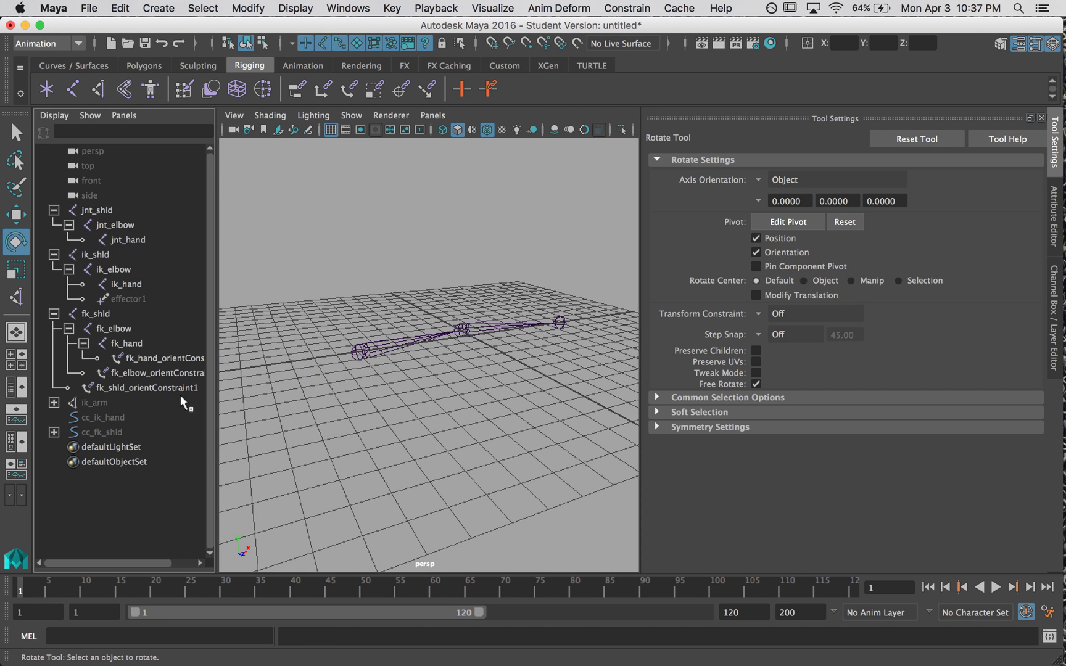
{"action": "key", "text": "ctrl+shift+t"}
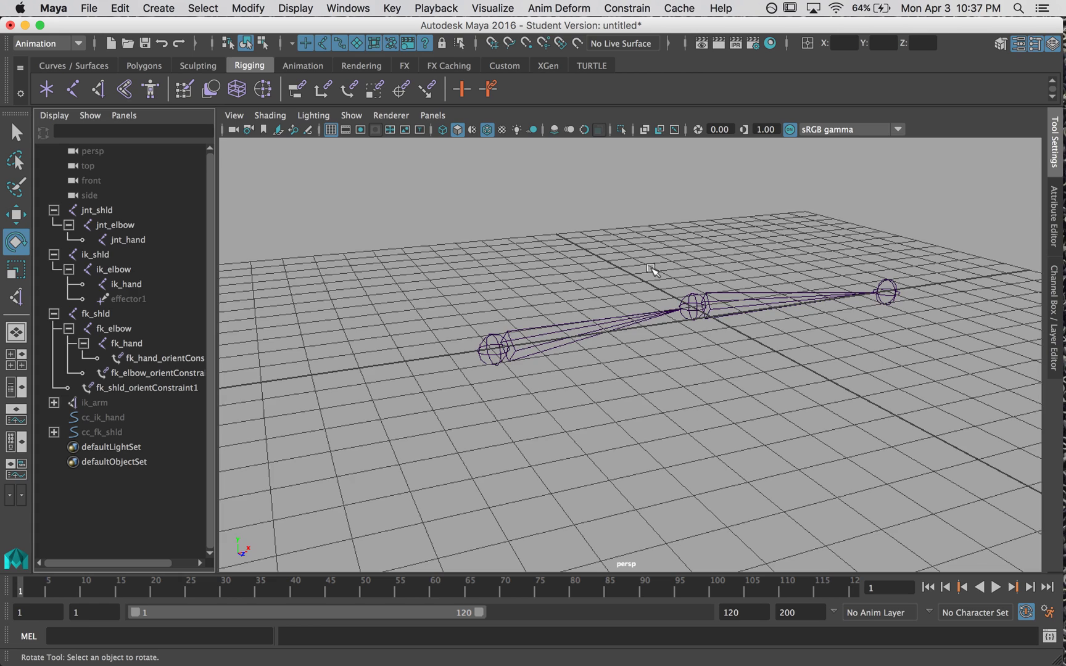
{"action": "left_click_drag", "start_coordinate": [755, 247], "coordinate": [615, 301], "text": "alt"}
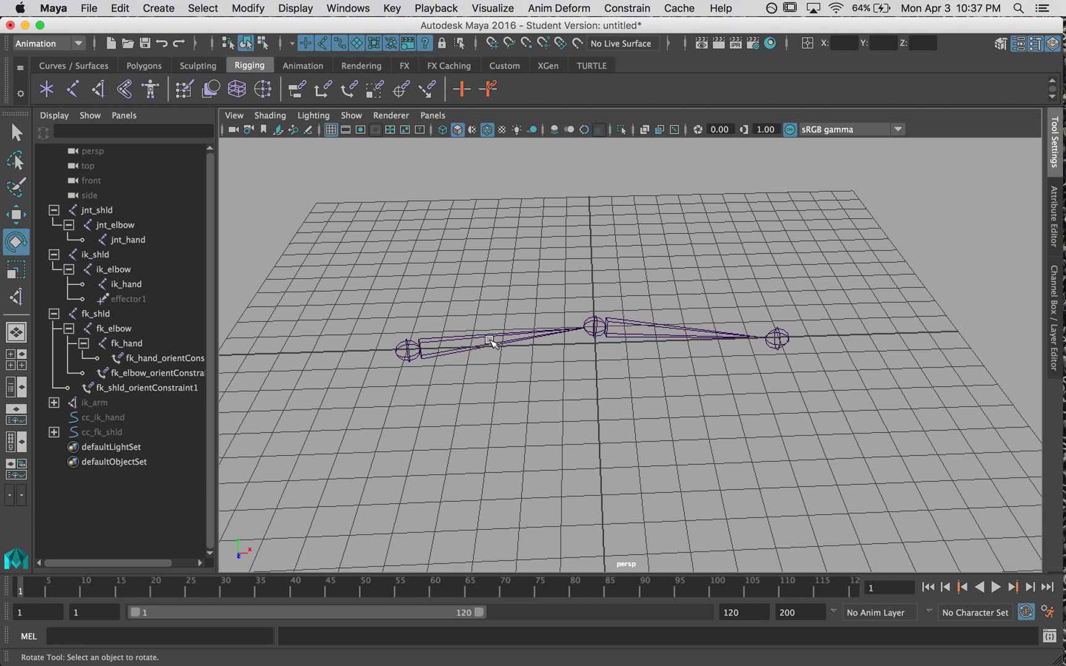
Orient-constrain the base joint jnt_shld to both ik_shld and fk_shld.
{"action": "left_click", "coordinate": [94, 210]}
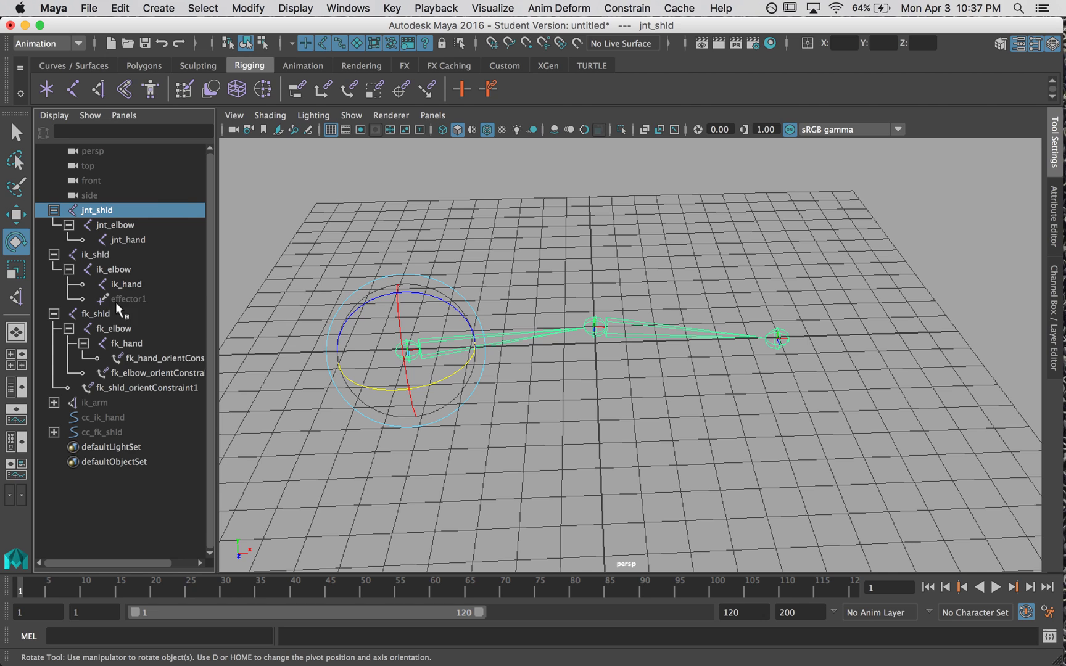
{"action": "left_click", "coordinate": [113, 254]}
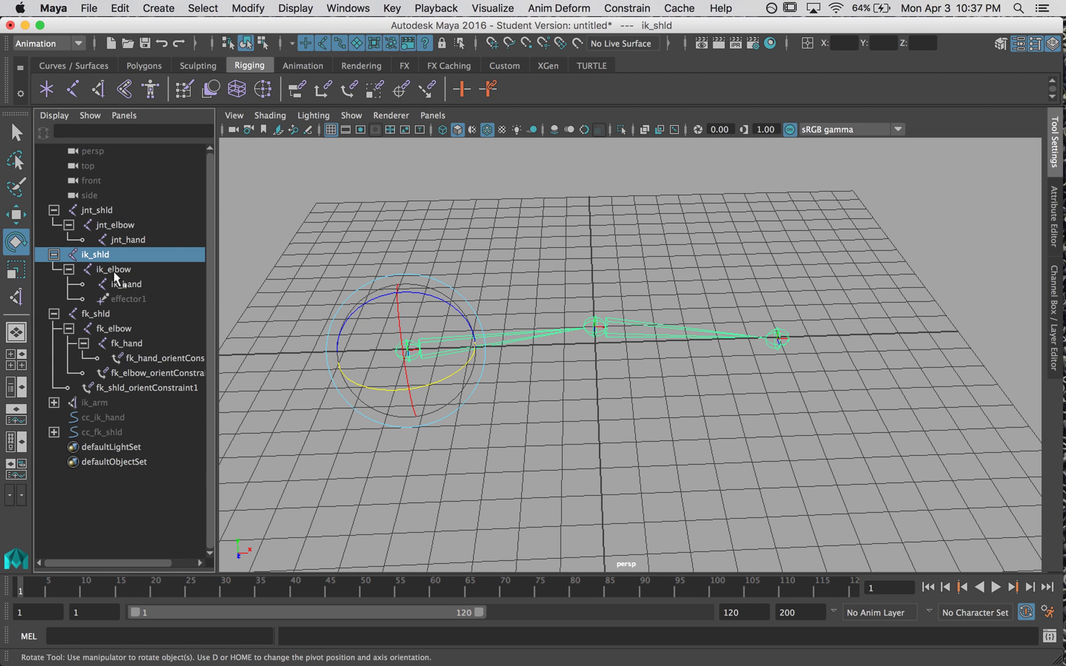
{"action": "left_click", "coordinate": [115, 313], "text": "super"}
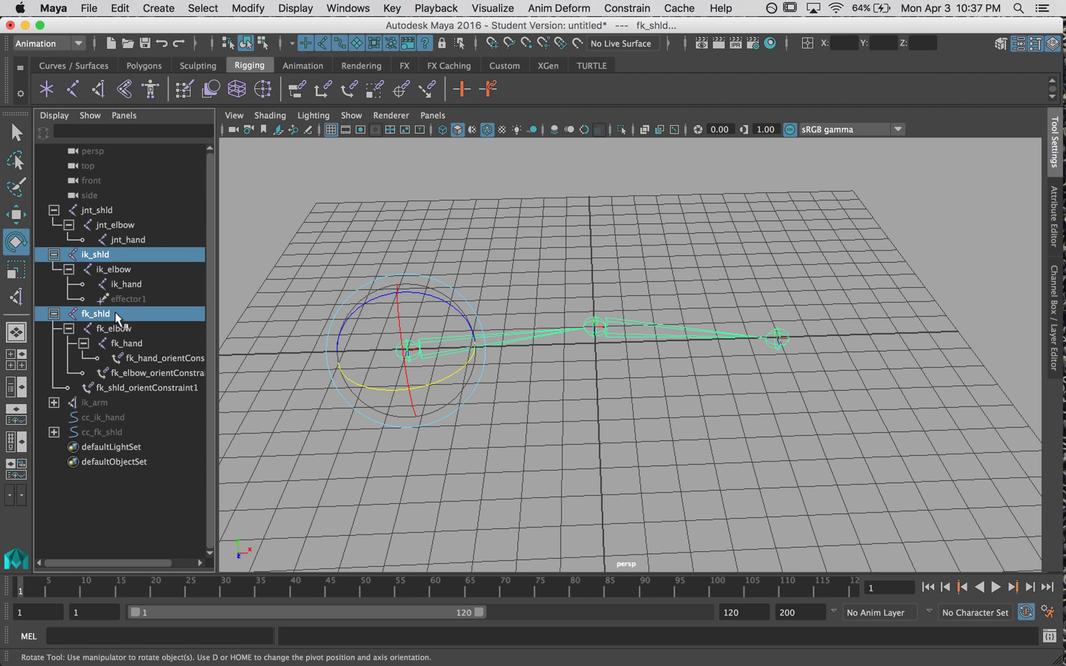
{"action": "left_click", "coordinate": [101, 211], "text": "super"}
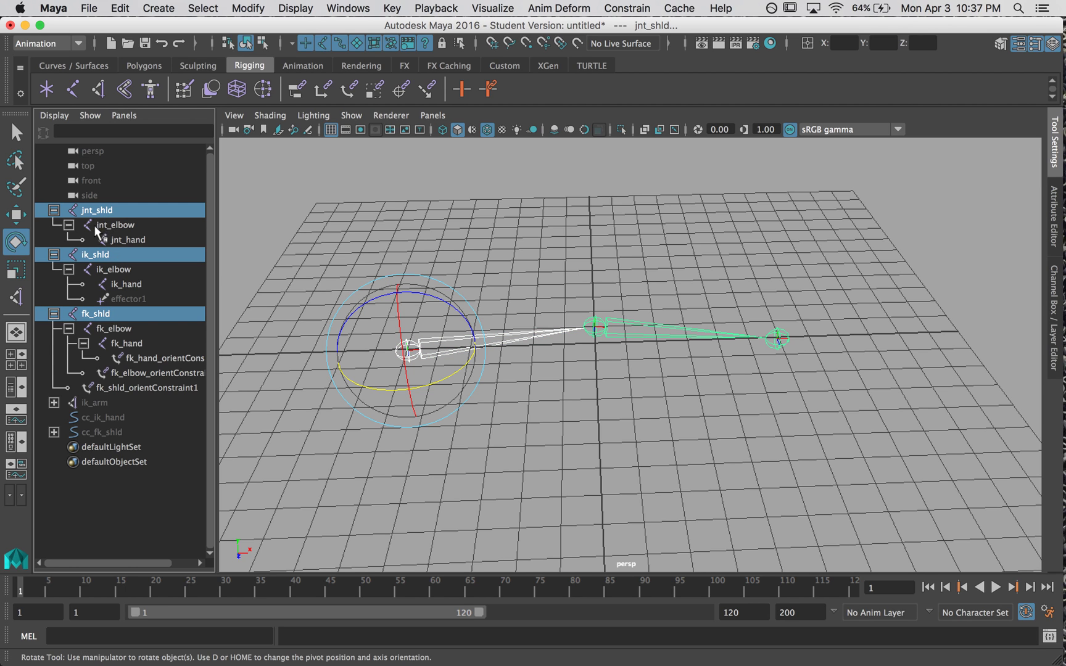
{"action": "left_click", "coordinate": [626, 8]}
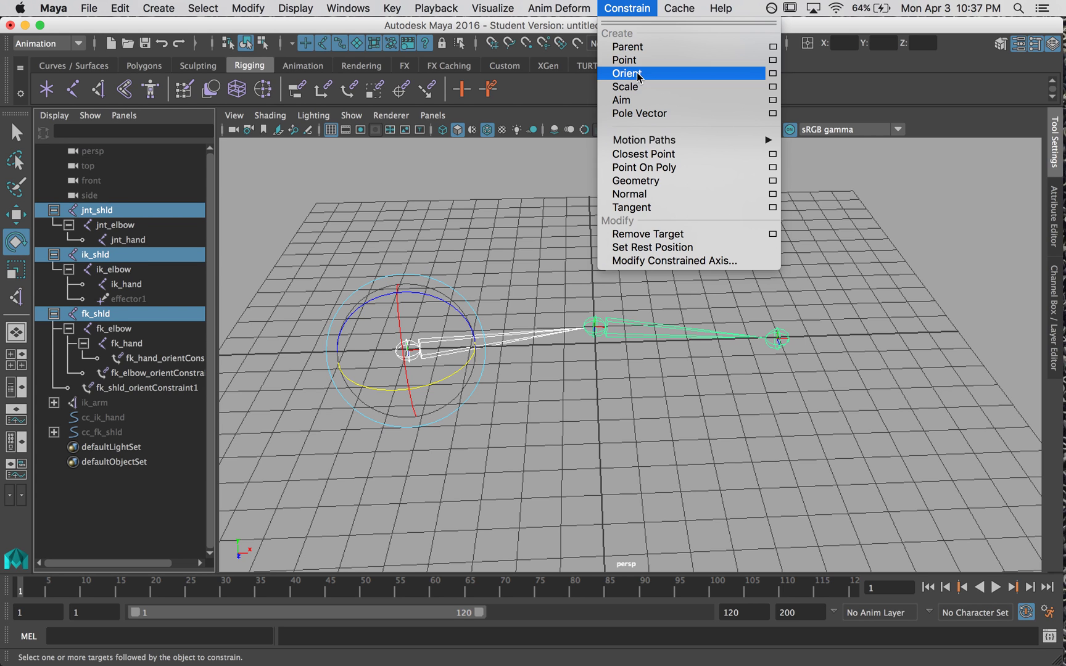
{"action": "left_click", "coordinate": [626, 73]}
Apply the same orient constraint to jnt_elbow, using fk_elbow and ik_elbow as its targets.
{"action": "left_click", "coordinate": [121, 345]}
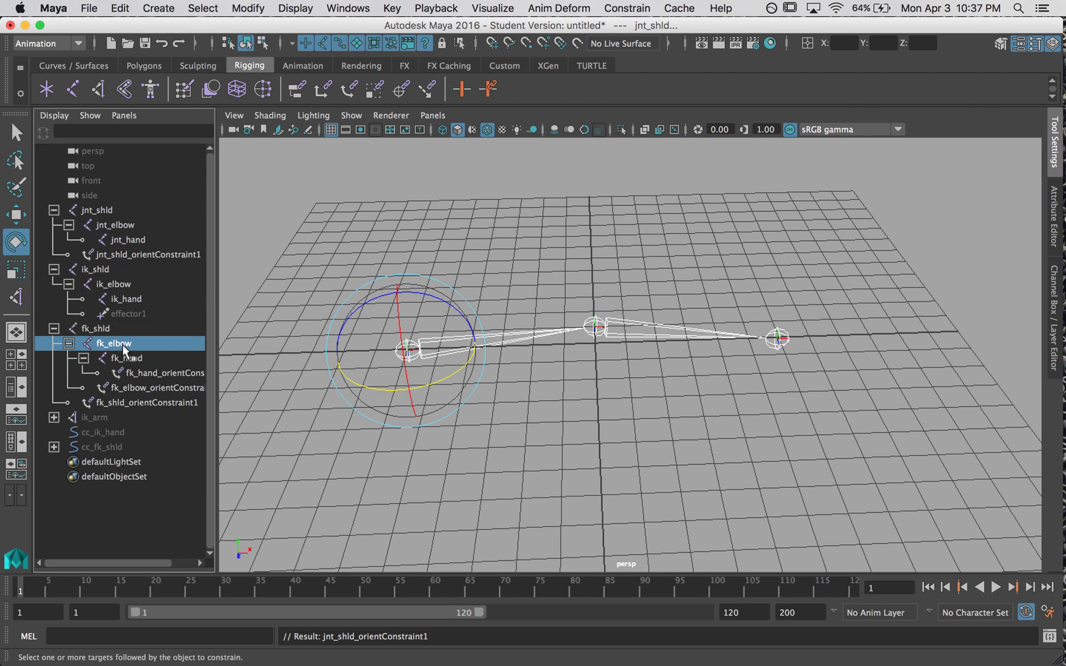
{"action": "left_click", "coordinate": [121, 283], "text": "super"}
{"action": "left_click", "coordinate": [122, 222], "text": "super"}
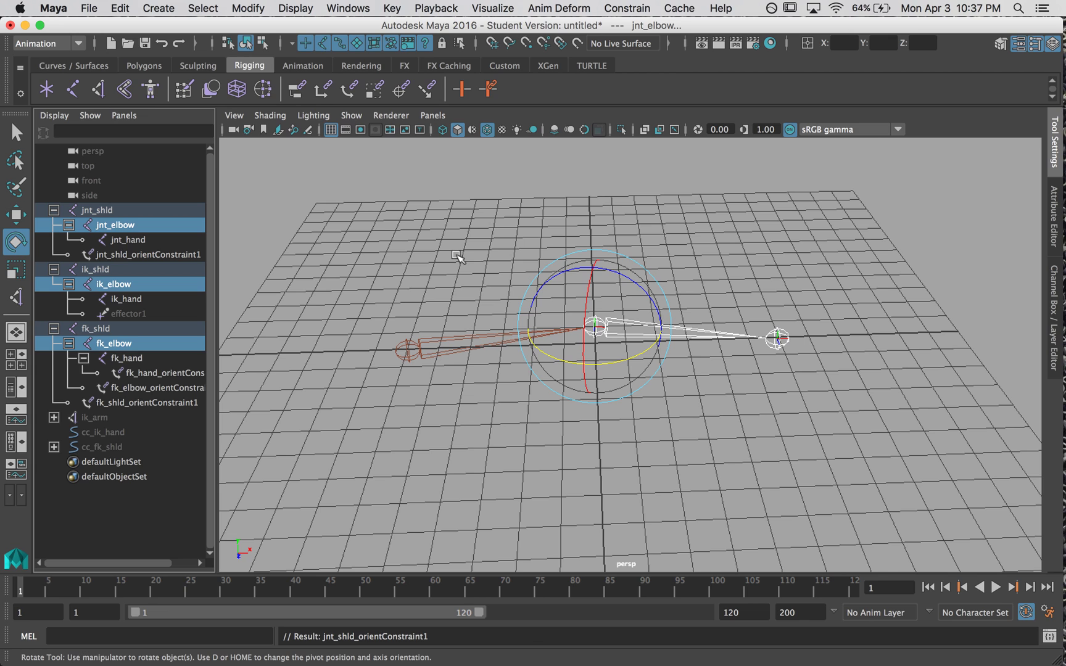
{"action": "key", "text": "g"}
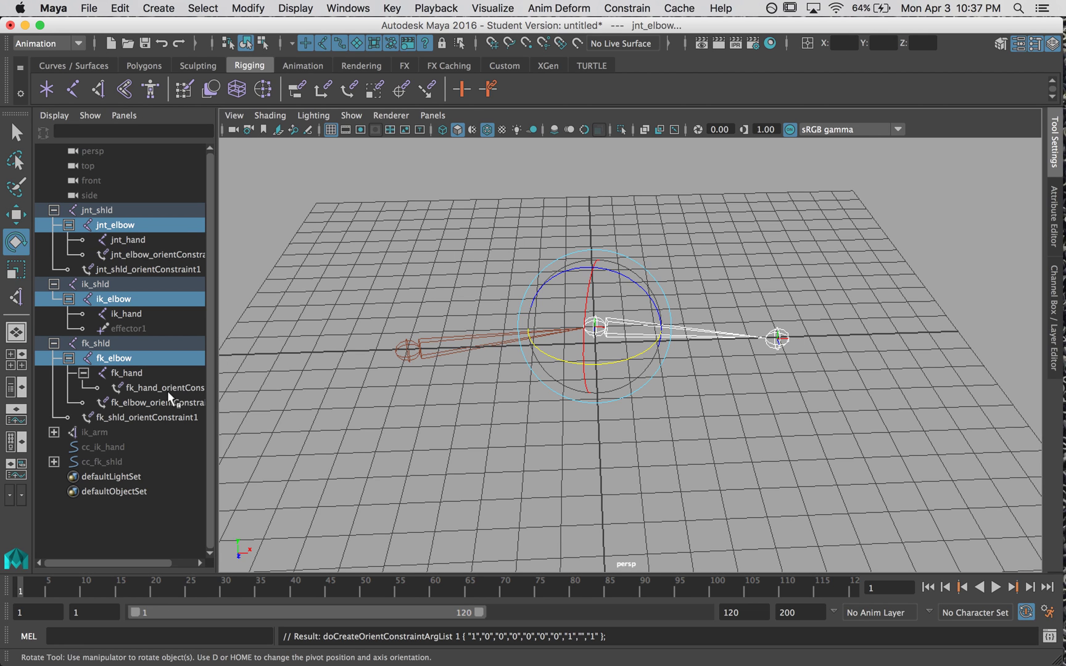
Apply the same orient constraint to jnt_hand, using fk_hand and ik_hand as its targets.
{"action": "left_click", "coordinate": [143, 372]}
{"action": "left_click", "coordinate": [125, 318], "text": "super"}
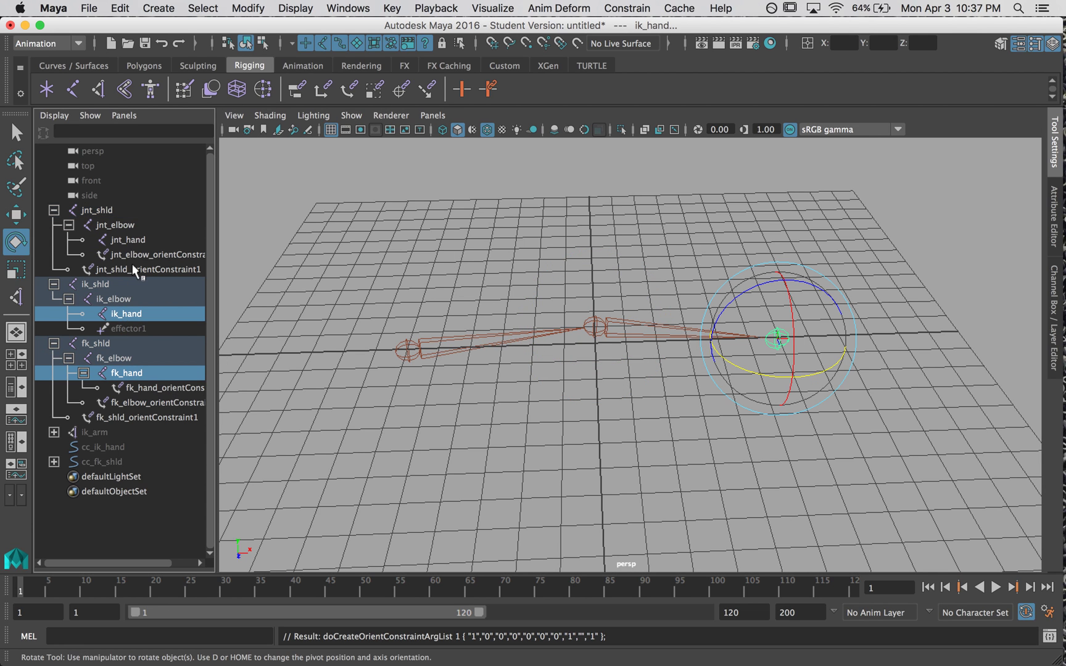
{"action": "left_click", "coordinate": [133, 247], "text": "super"}
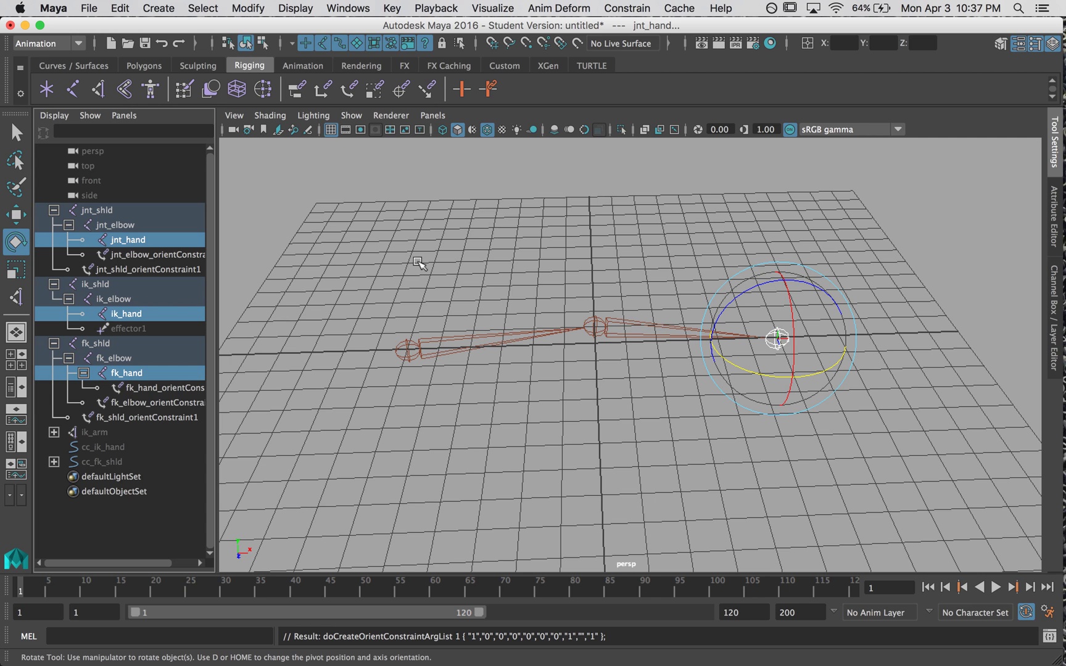
{"action": "key", "text": "g"}
Examine the IK and FK target weights of the orient constraints on jnt_shld, jnt_elbow and jnt_hand.
{"action": "left_click", "coordinate": [140, 283]}
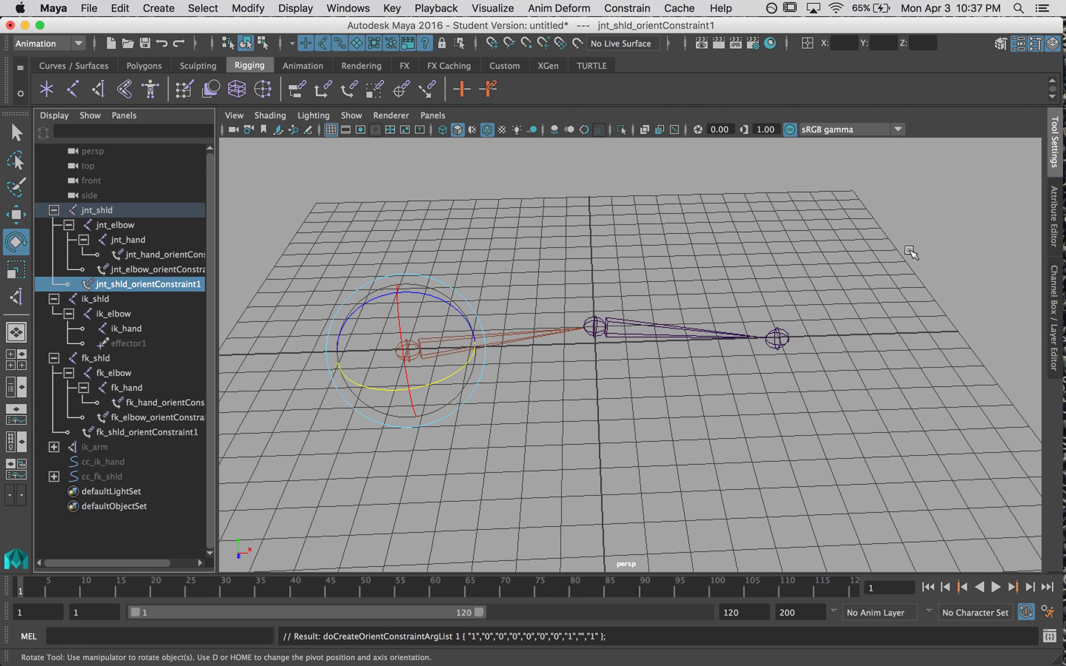
{"action": "left_click", "coordinate": [1056, 278]}
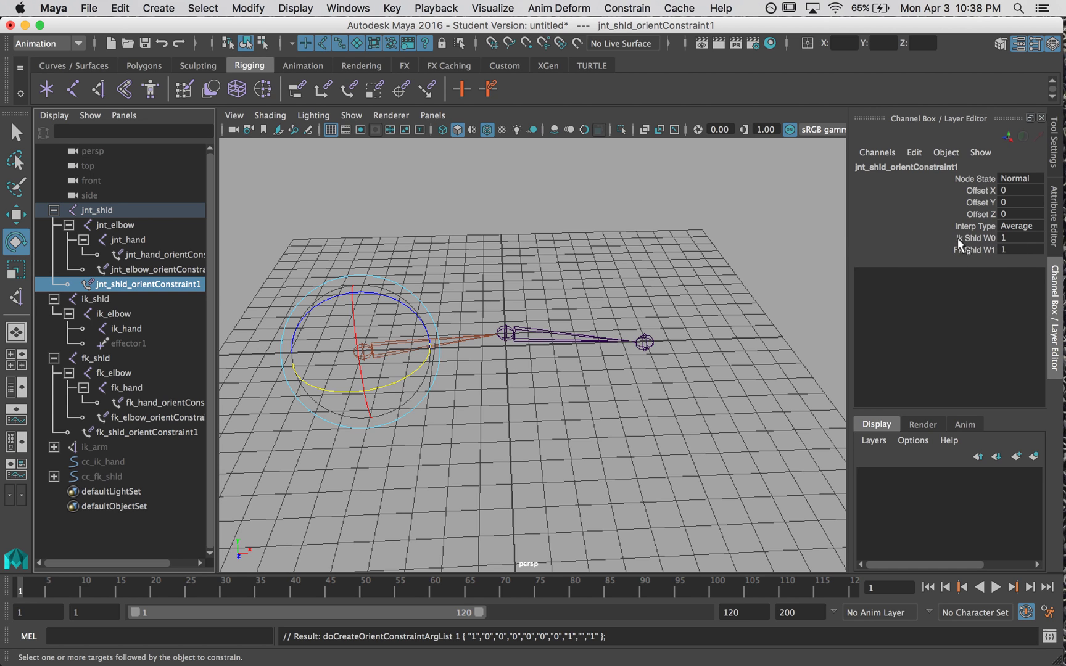
{"action": "left_click", "coordinate": [156, 268]}
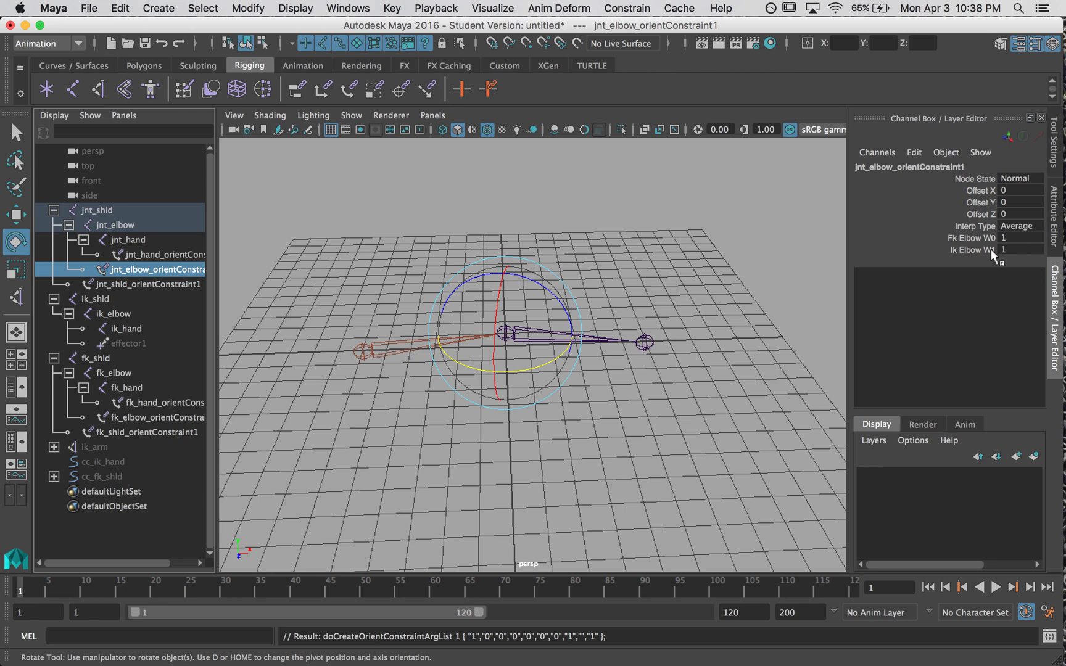
{"action": "left_click", "coordinate": [71, 254]}
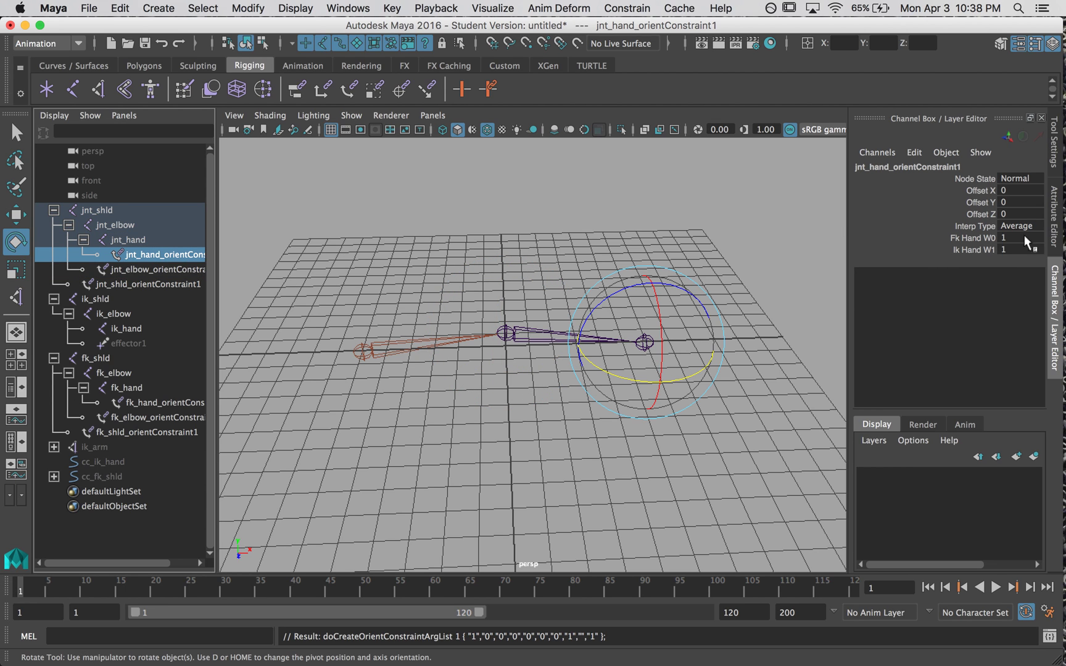
Create a NURBS circle at the origin and snap it onto the hand joint at the end of the arm.
{"action": "left_click", "coordinate": [520, 245]}
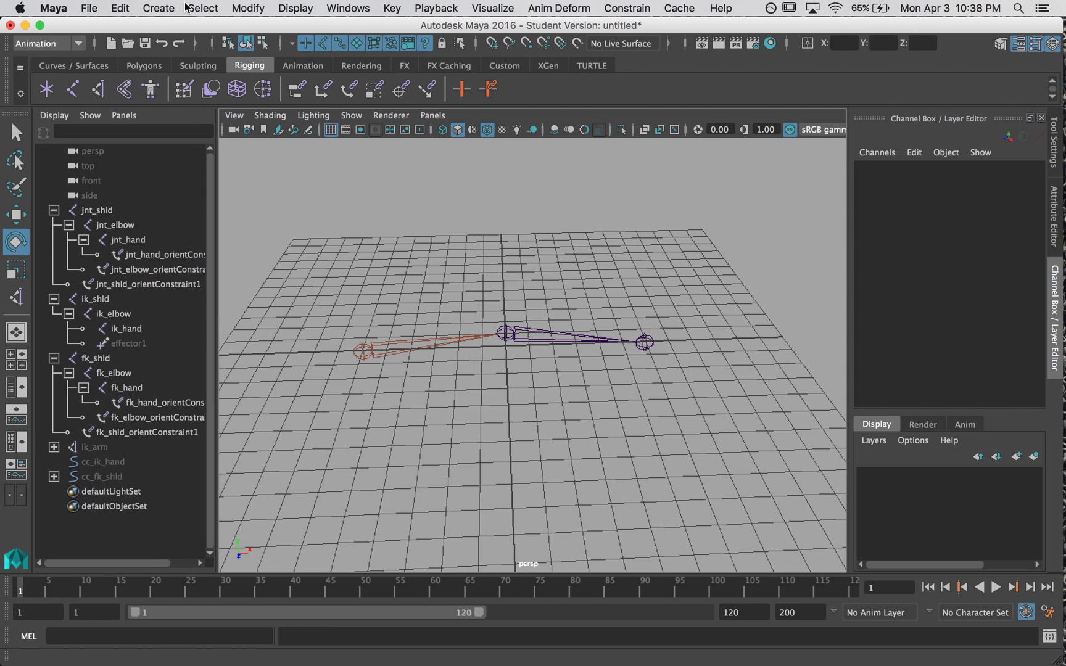
{"action": "left_click", "coordinate": [167, 8]}
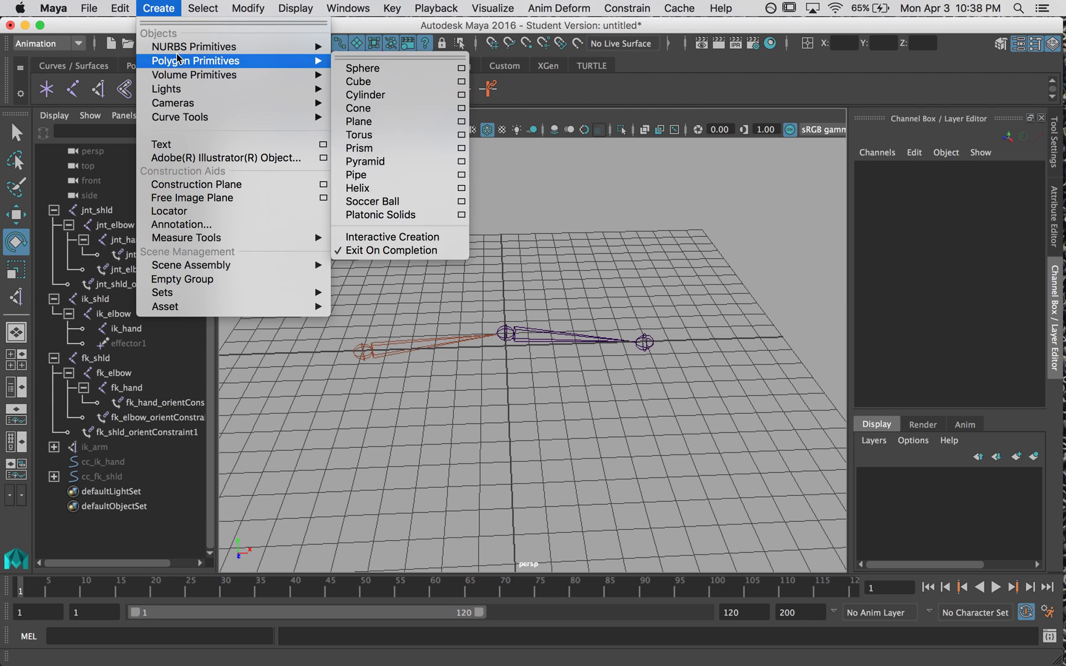
{"action": "mouse_move", "coordinate": [194, 47]}
{"action": "left_click", "coordinate": [407, 134]}
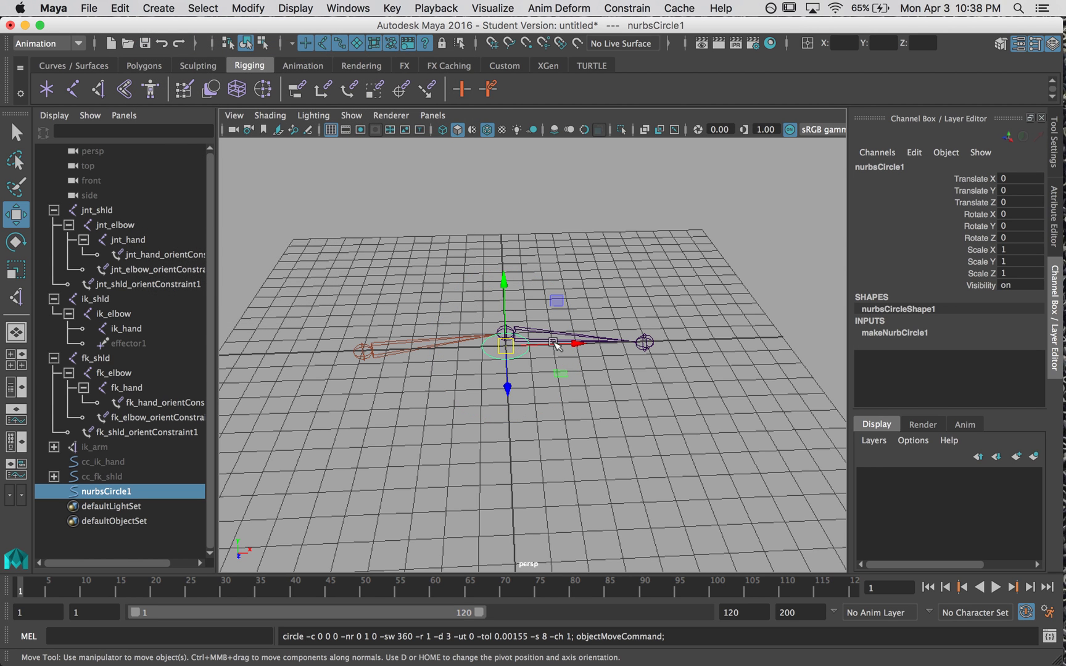
{"action": "key", "text": "v"}
{"action": "left_click_drag", "start_coordinate": [513, 343], "coordinate": [661, 347]}
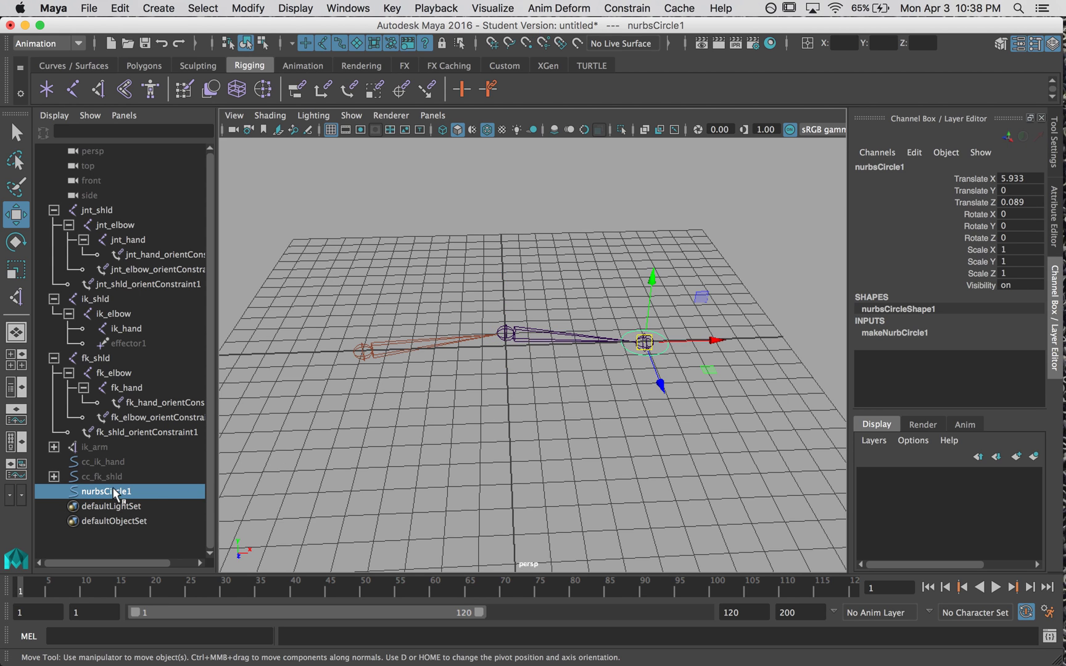
Rename the new circle cc_IKFK and parent it under jnt_hand.
{"action": "double_click", "coordinate": [114, 491]}
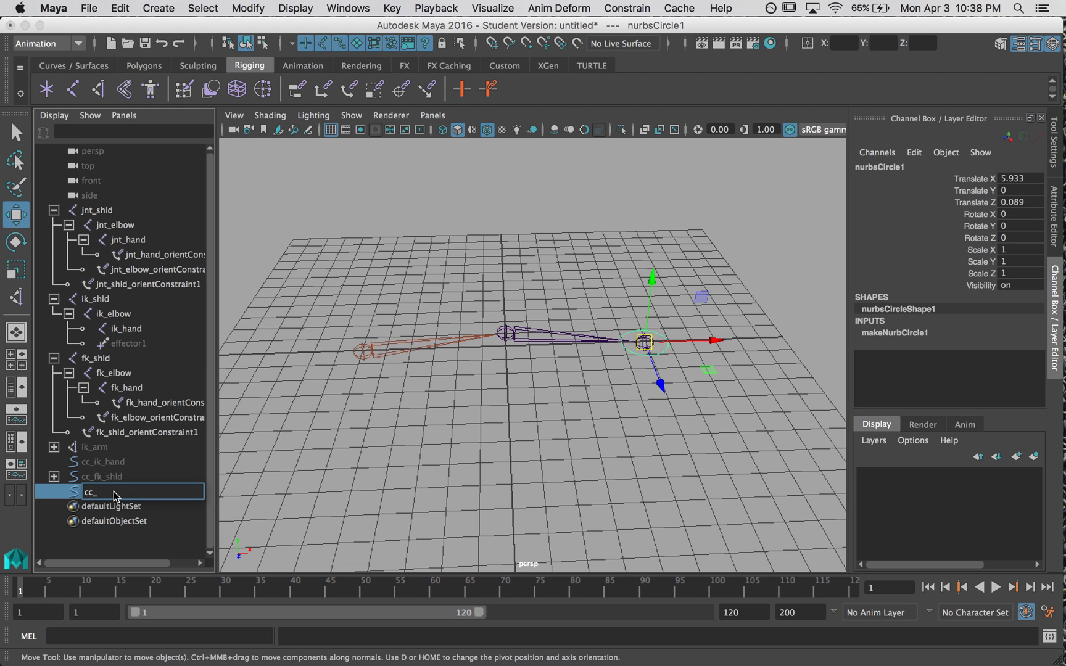
{"action": "key", "text": "Return"}
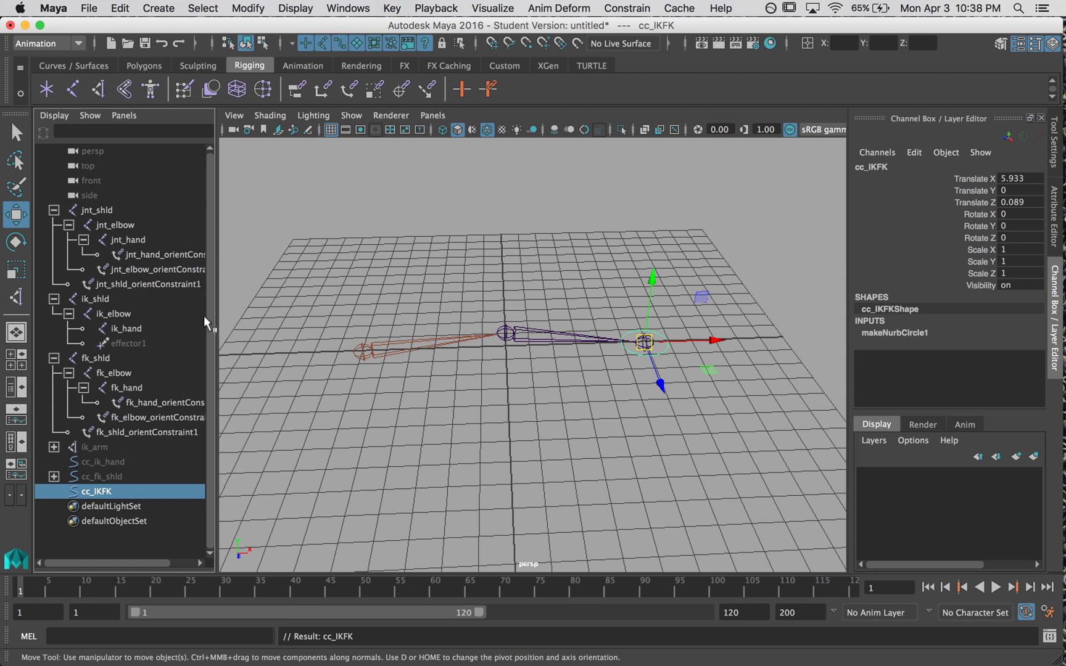
{"action": "left_click", "coordinate": [132, 243], "text": "ctrl"}
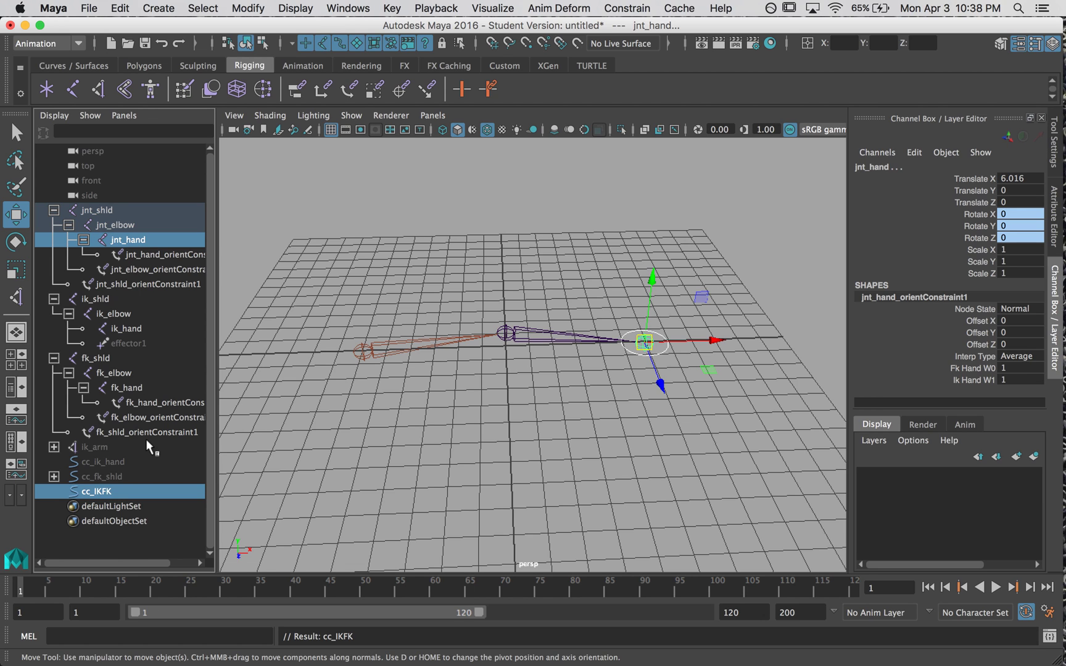
{"action": "key", "text": "p"}
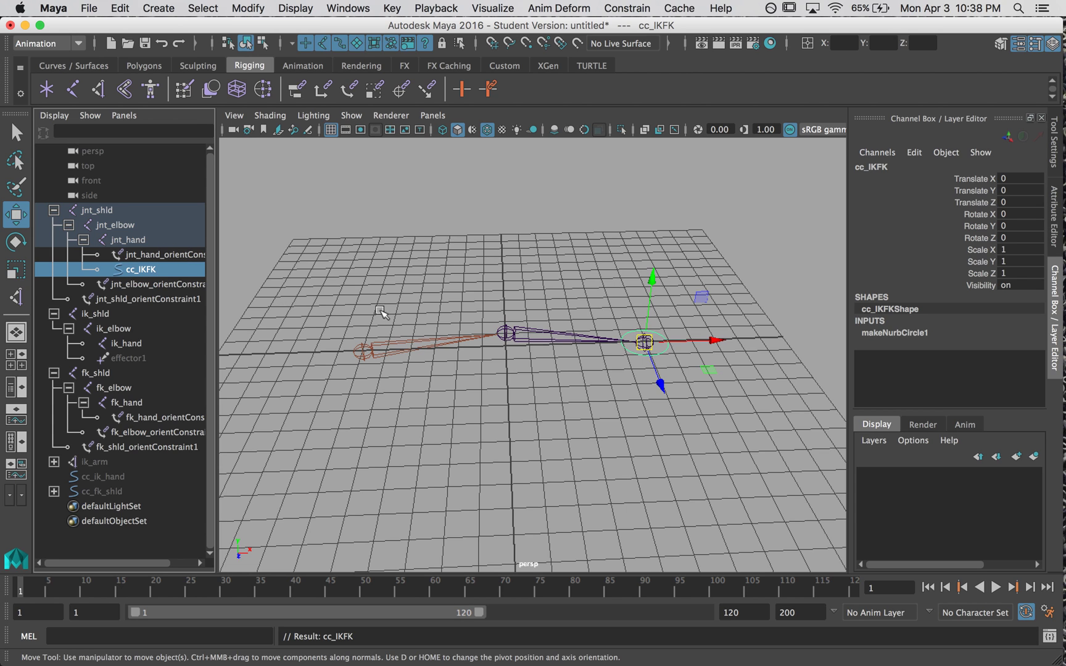
Move cc_IKFK about 1.6 units along X past the hand joint and freeze its transformations.
{"action": "left_click_drag", "start_coordinate": [677, 340], "coordinate": [721, 341]}
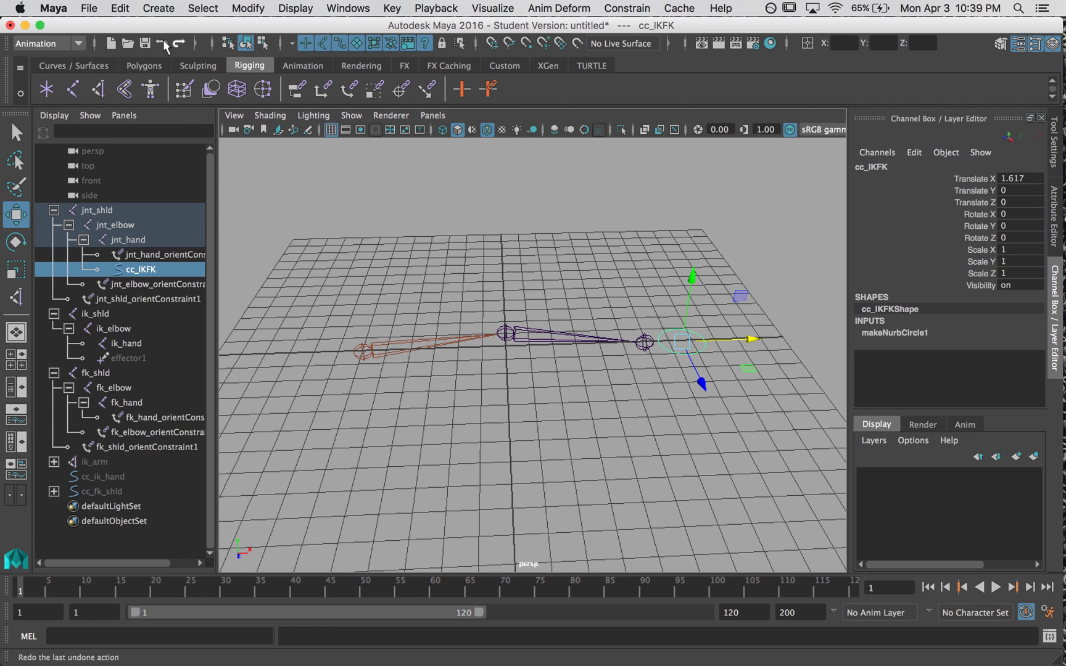
{"action": "left_click", "coordinate": [247, 8]}
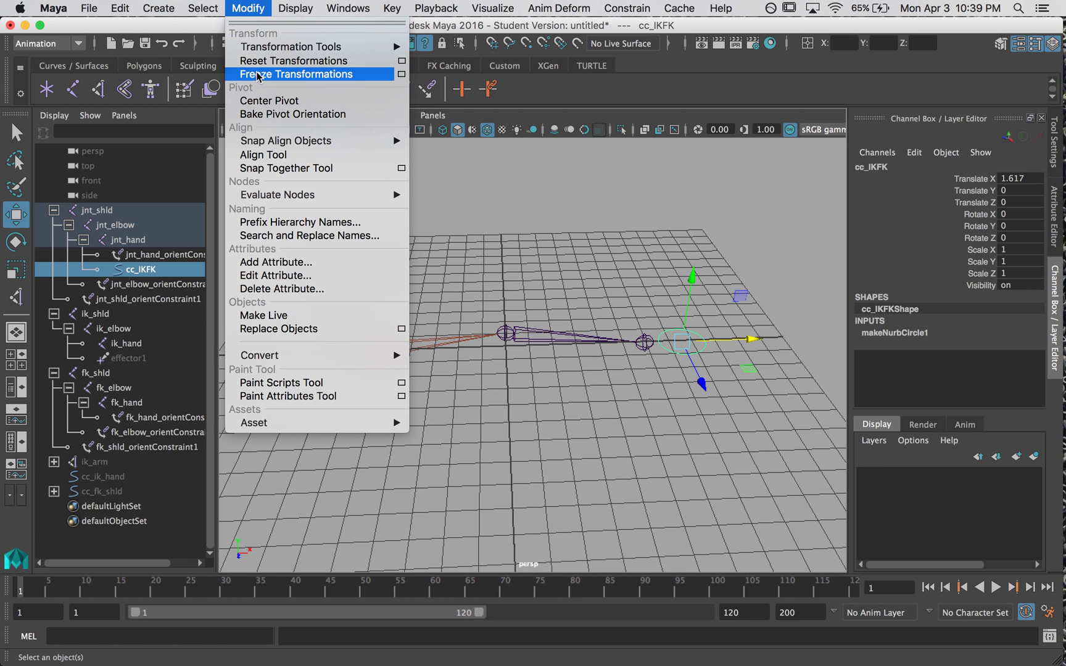
{"action": "left_click", "coordinate": [258, 75]}
Delete the construction history of the cc_IKFK circle.
{"action": "left_click", "coordinate": [120, 8]}
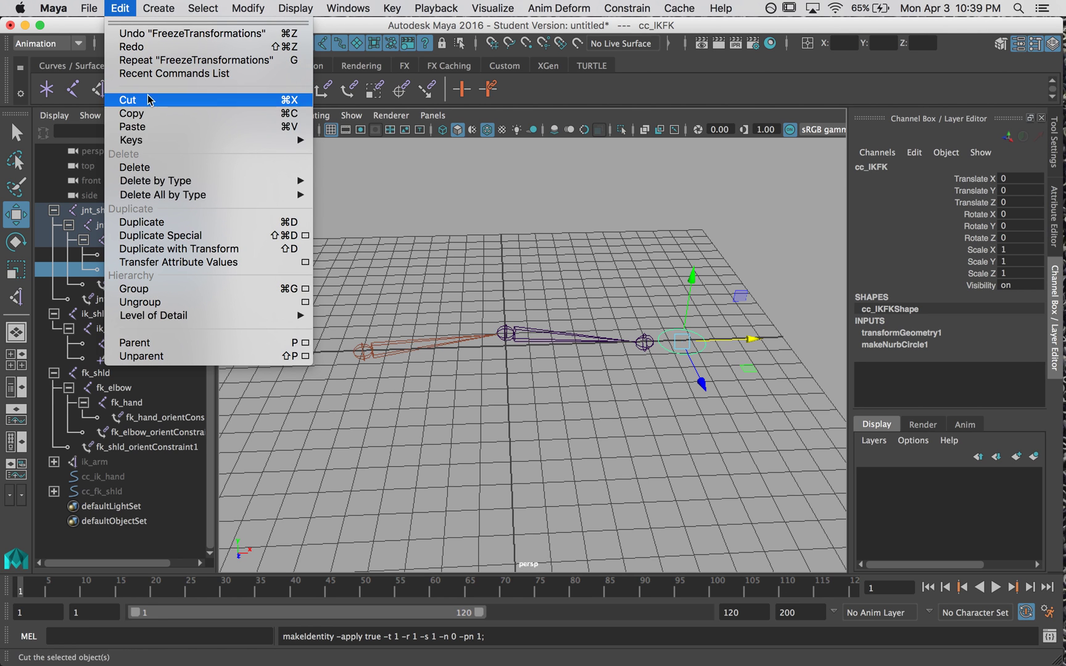
{"action": "mouse_move", "coordinate": [154, 180]}
{"action": "left_click", "coordinate": [338, 188]}
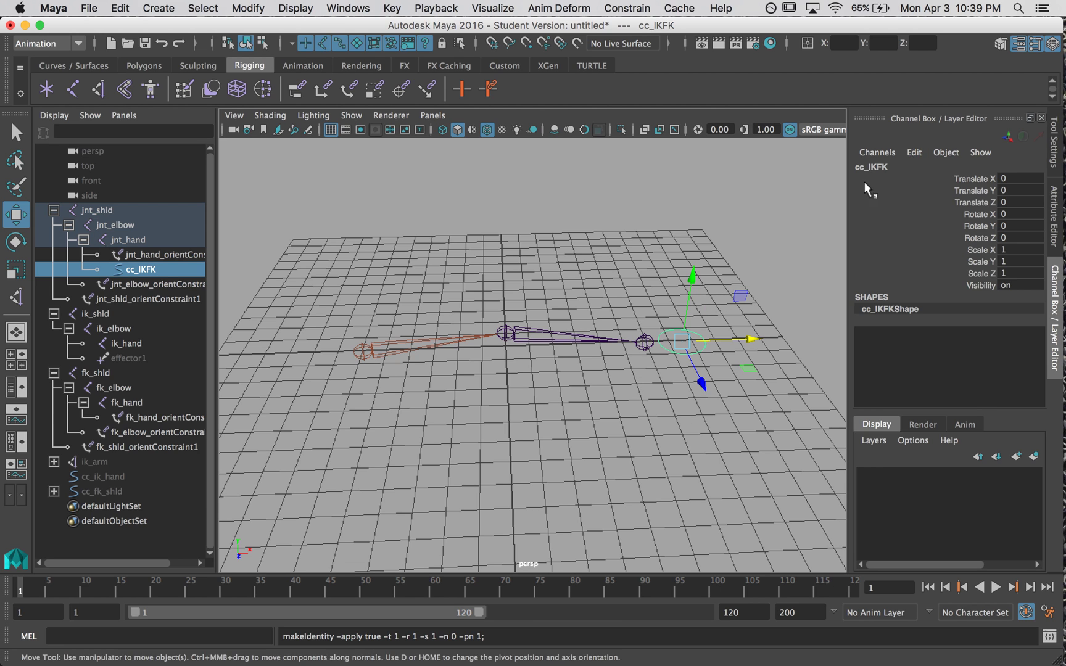
Add a keyable float attribute named IKFK to cc_IKFK with minimum 0, maximum 1 and default 0.
{"action": "left_click", "coordinate": [915, 152]}
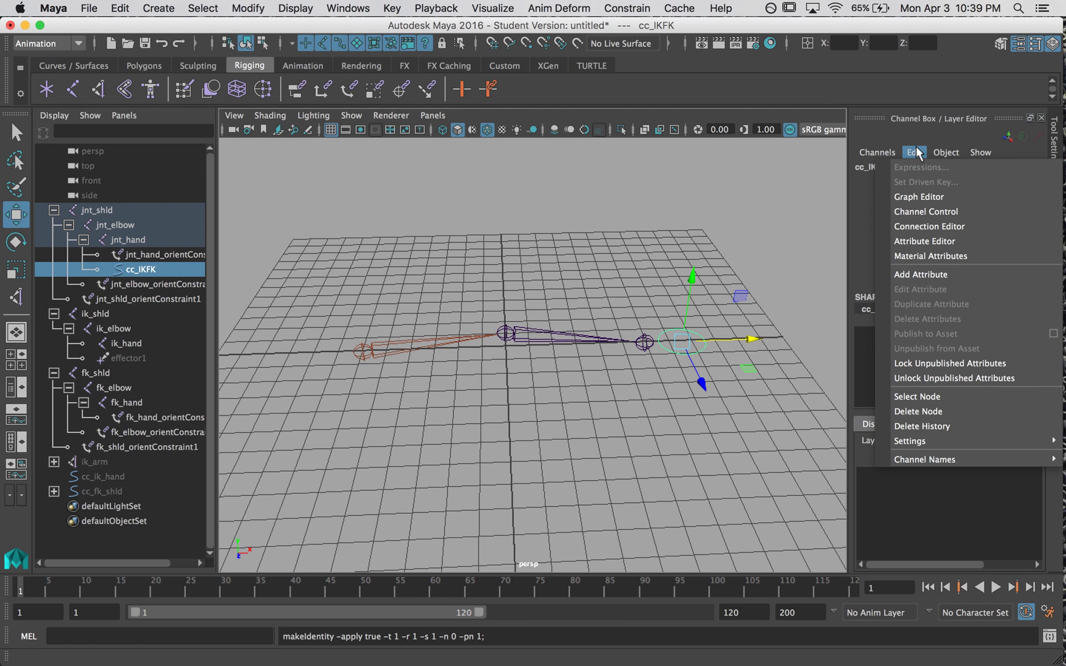
{"action": "left_click", "coordinate": [907, 275]}
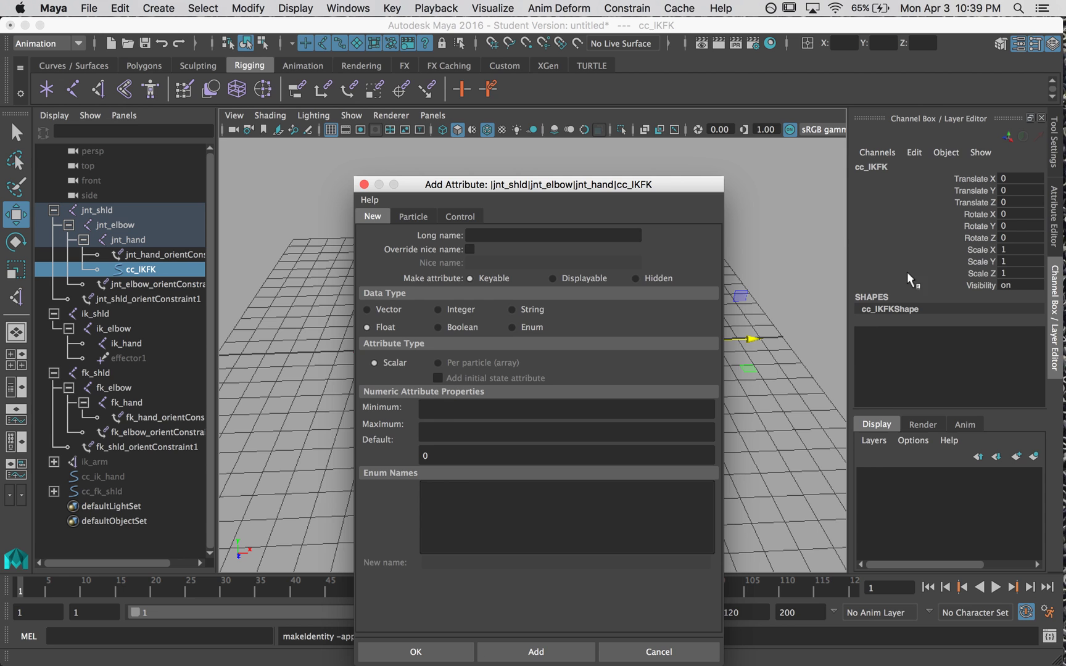
{"action": "left_click_drag", "start_coordinate": [511, 182], "coordinate": [570, 98]}
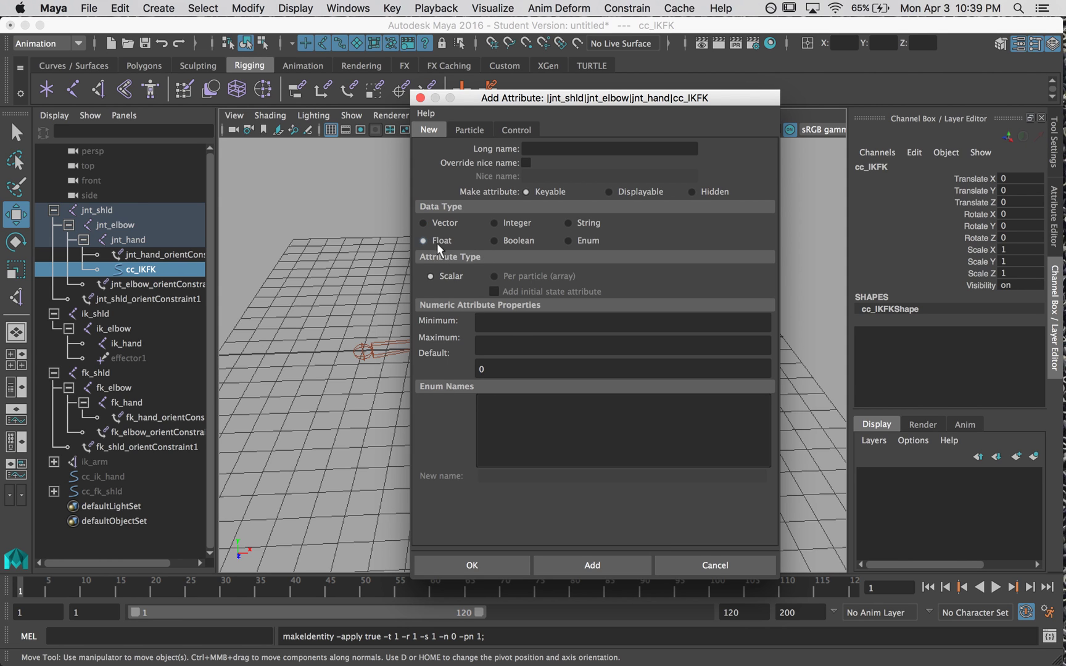
{"action": "left_click", "coordinate": [510, 323]}
{"action": "type", "text": "1"}
{"action": "key", "text": "Tab"}
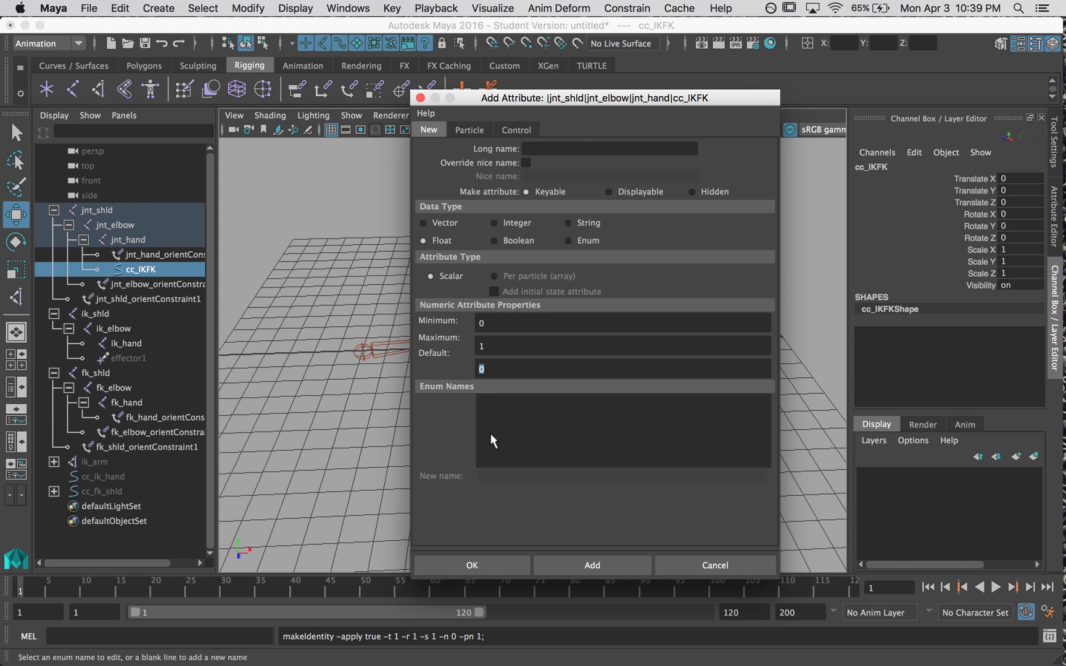
{"action": "left_click", "coordinate": [569, 149]}
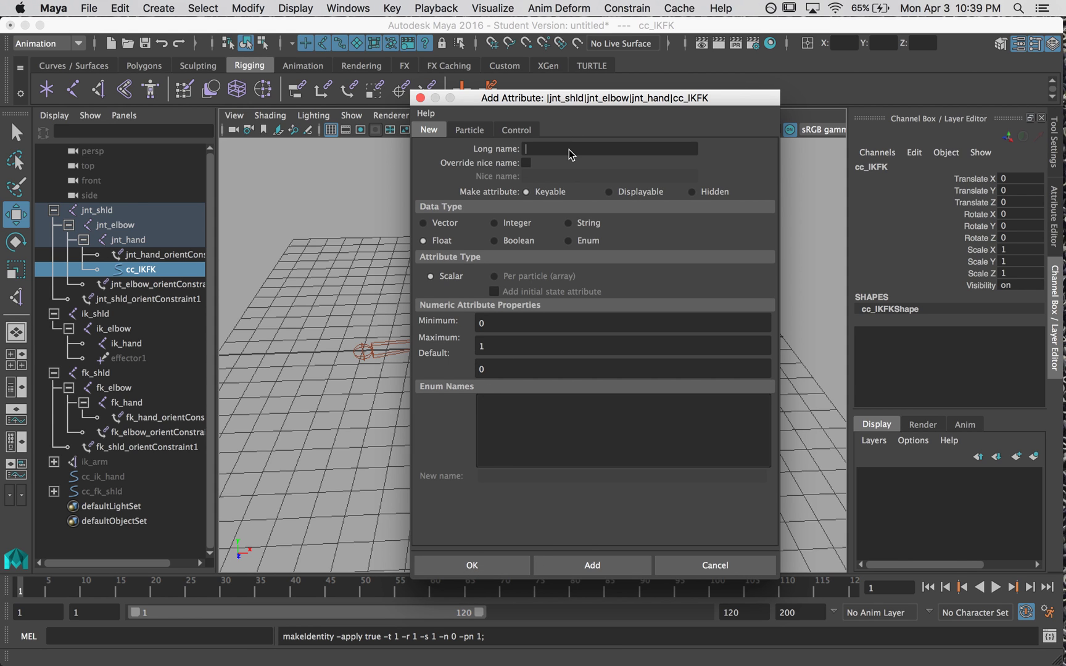
{"action": "type", "text": "IKFK"}
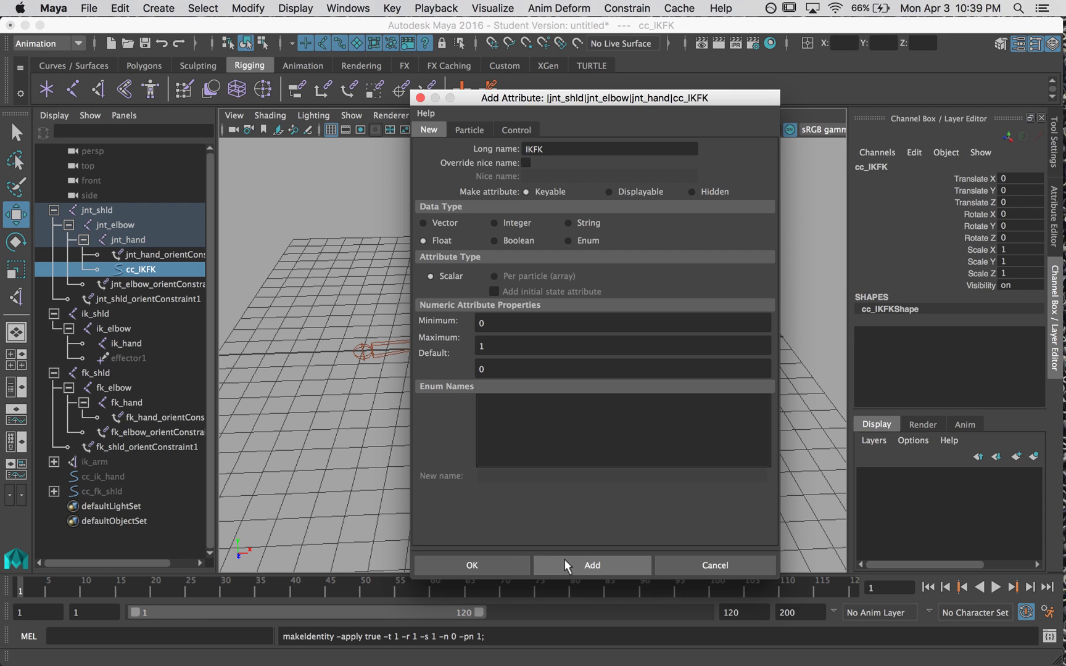
{"action": "left_click", "coordinate": [518, 563]}
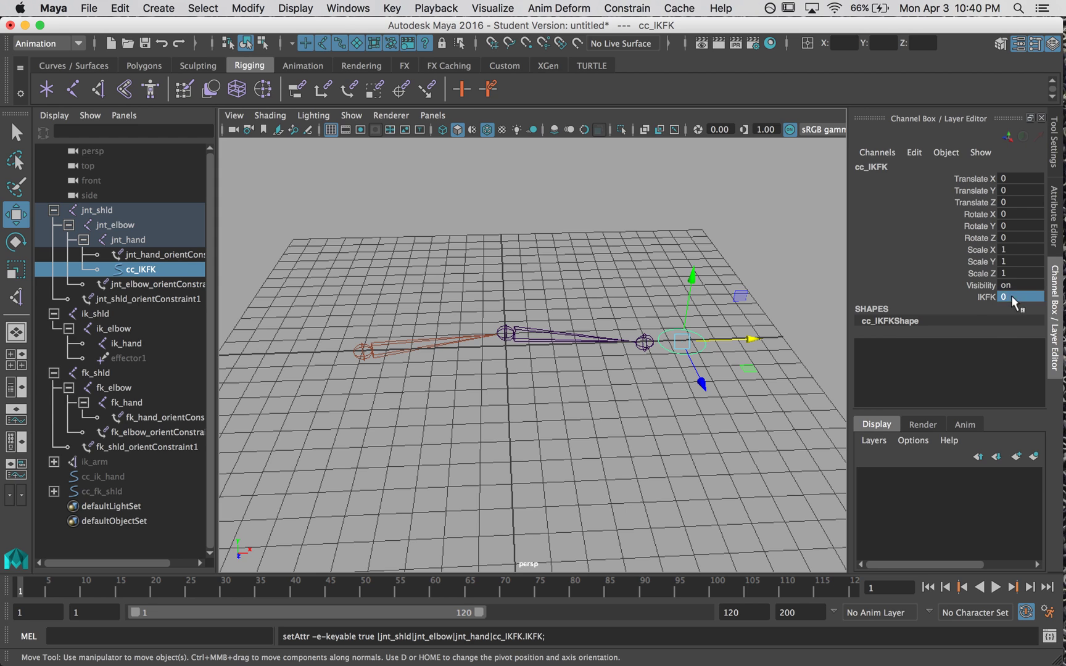
Test the IKFK attribute on cc_IKFK by varying its value between 0 and 1.
{"action": "type", "text": "1"}
{"action": "key", "text": "Return"}
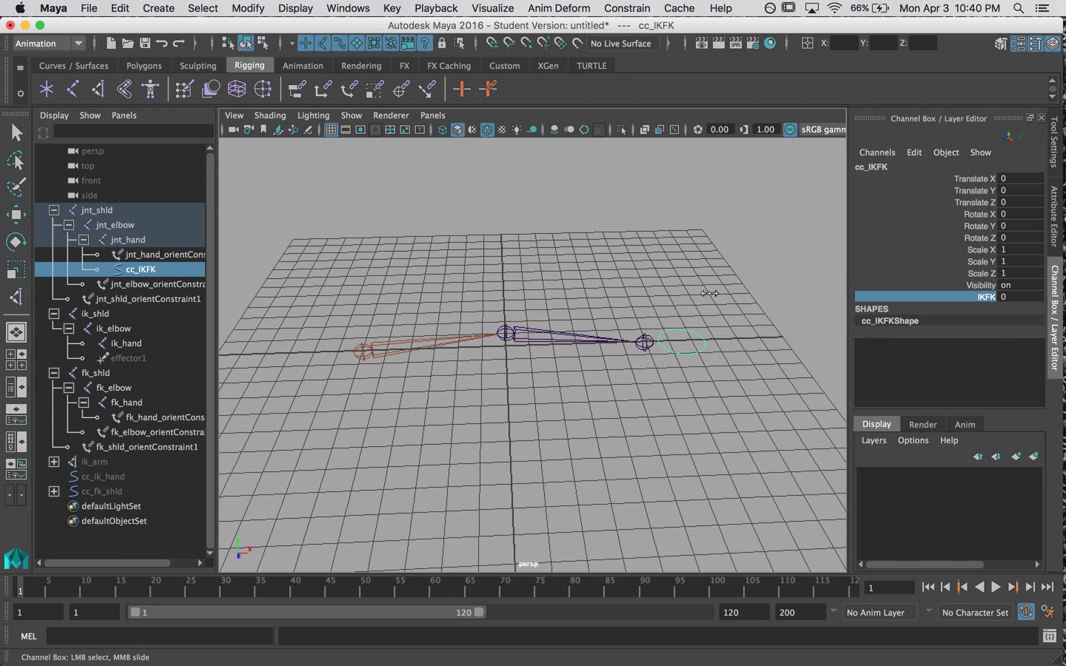
{"action": "middle_click_drag", "start_coordinate": [873, 288], "coordinate": [731, 289]}
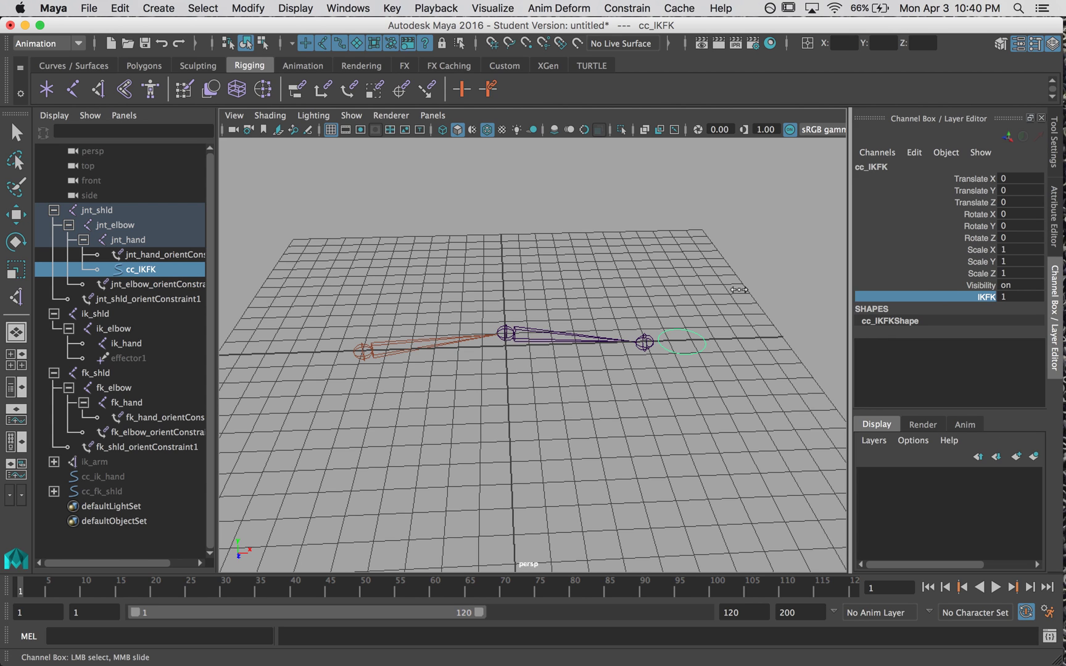
{"action": "left_click", "coordinate": [655, 279]}
{"action": "key", "text": "w"}
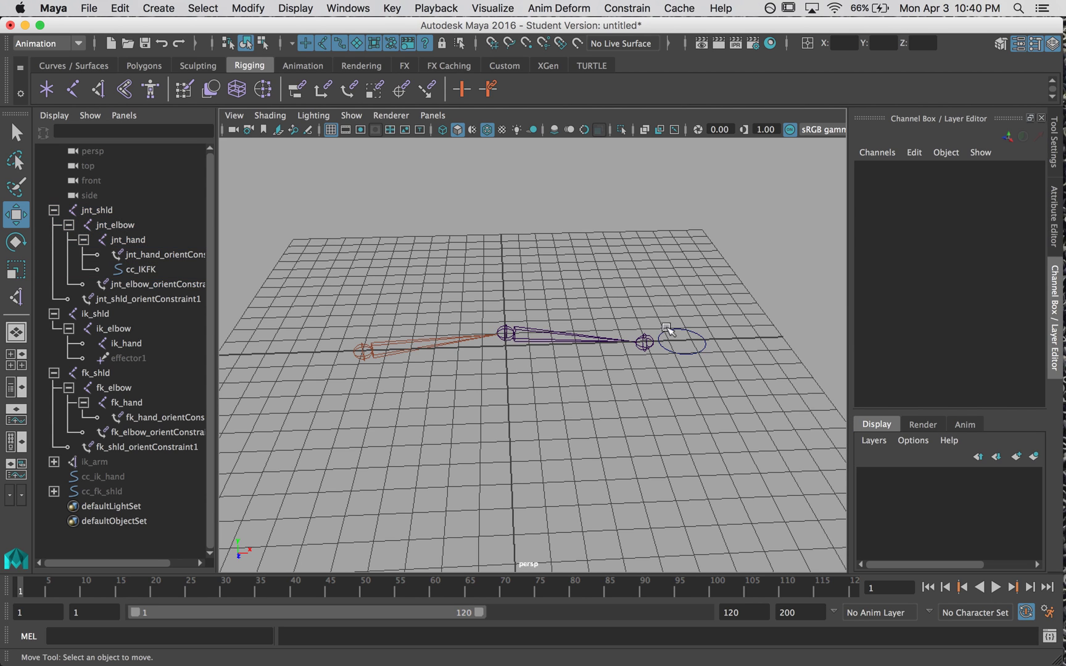
Select cc_IKFK and load it as the driver in the Set Driven Key window.
{"action": "left_click_drag", "start_coordinate": [662, 305], "coordinate": [703, 398]}
{"action": "key", "text": "q"}
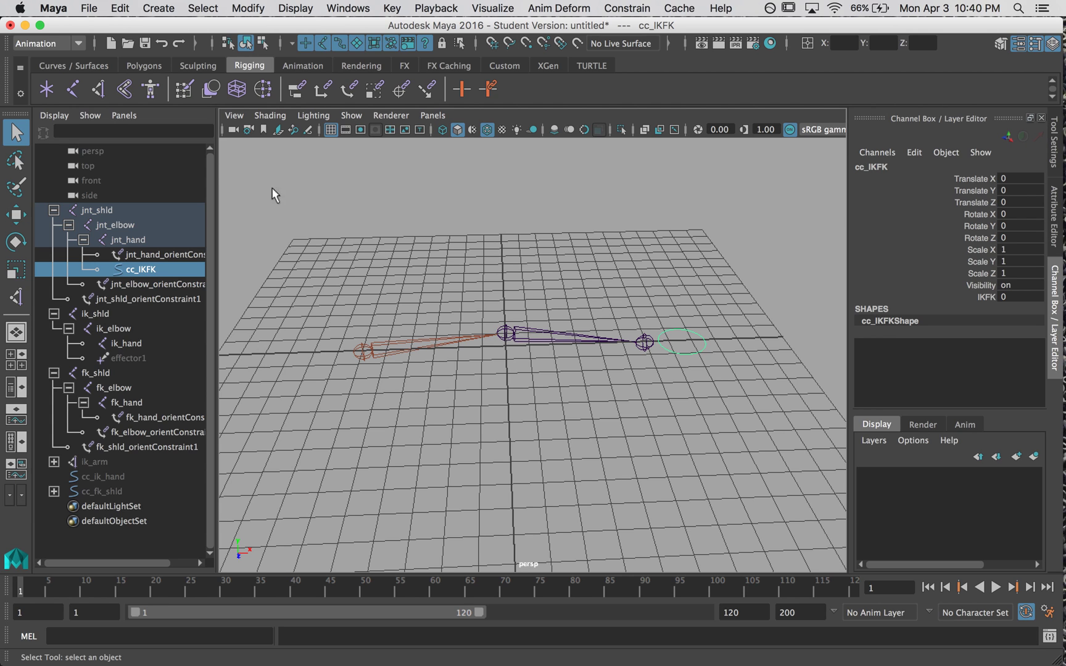
{"action": "left_click", "coordinate": [43, 43]}
{"action": "left_click", "coordinate": [48, 91]}
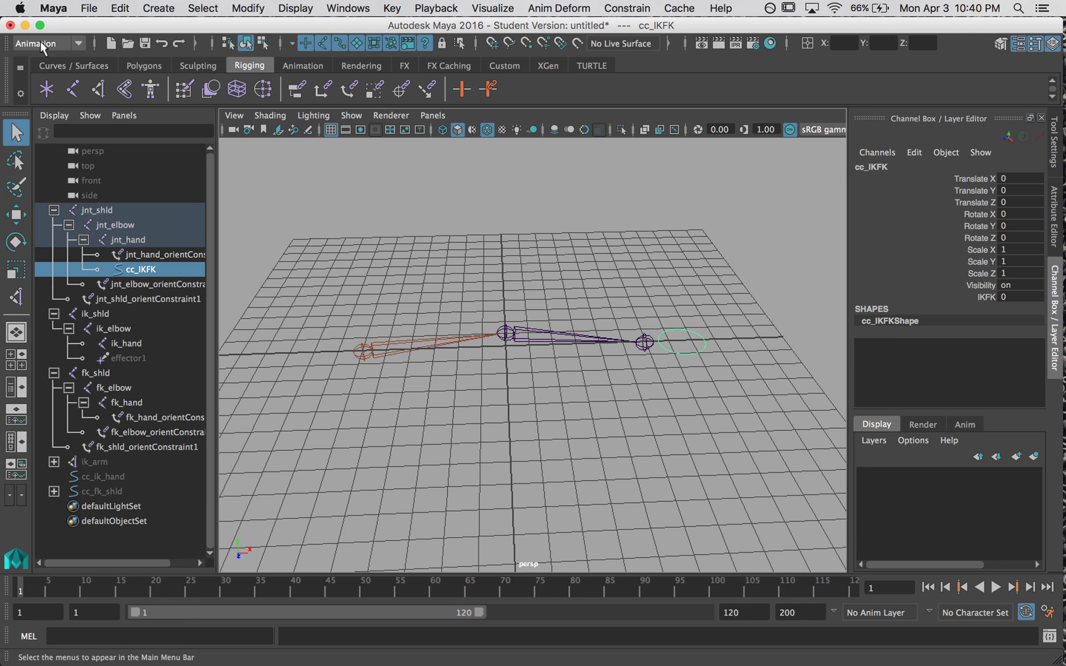
{"action": "left_click", "coordinate": [393, 13]}
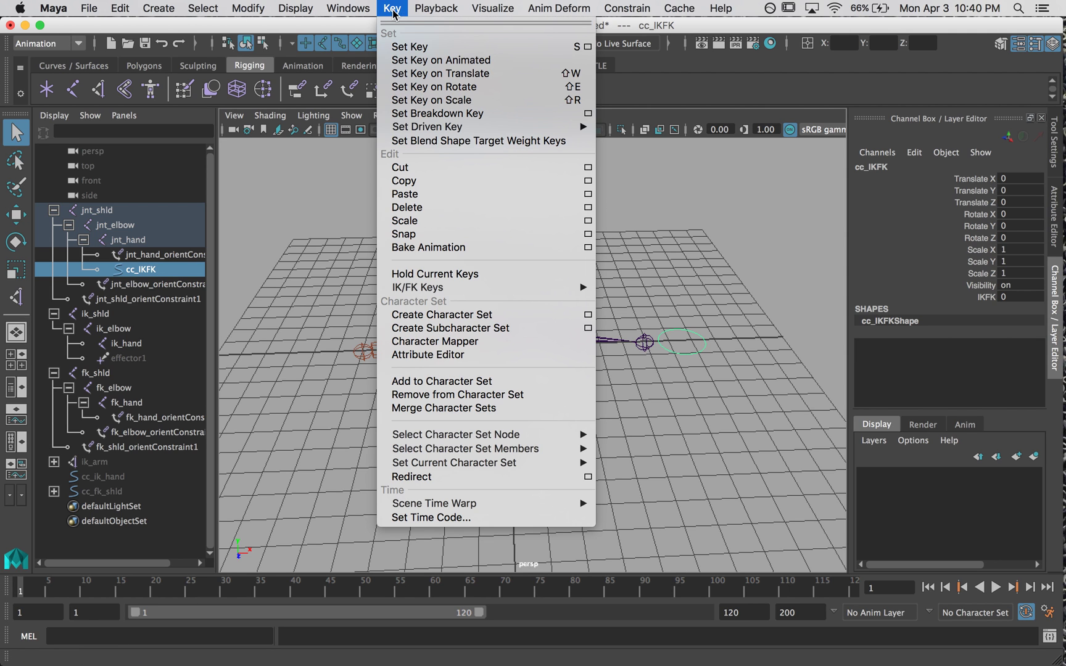
{"action": "mouse_move", "coordinate": [459, 133]}
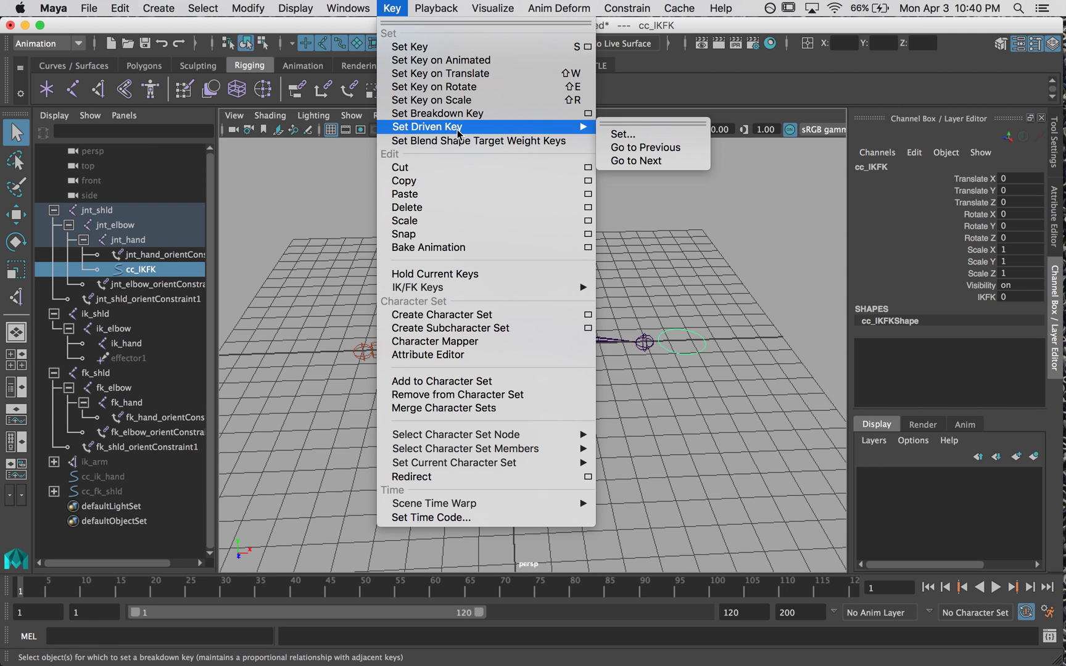
{"action": "left_click", "coordinate": [628, 135]}
{"action": "left_click_drag", "start_coordinate": [626, 61], "coordinate": [454, 111]}
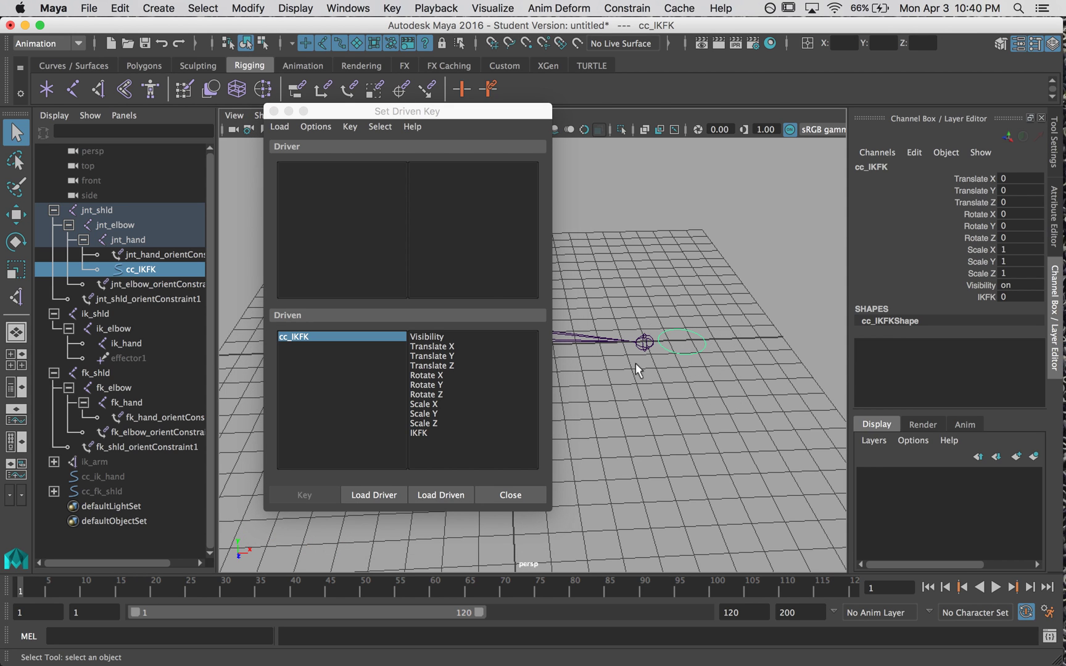
{"action": "left_click", "coordinate": [386, 495]}
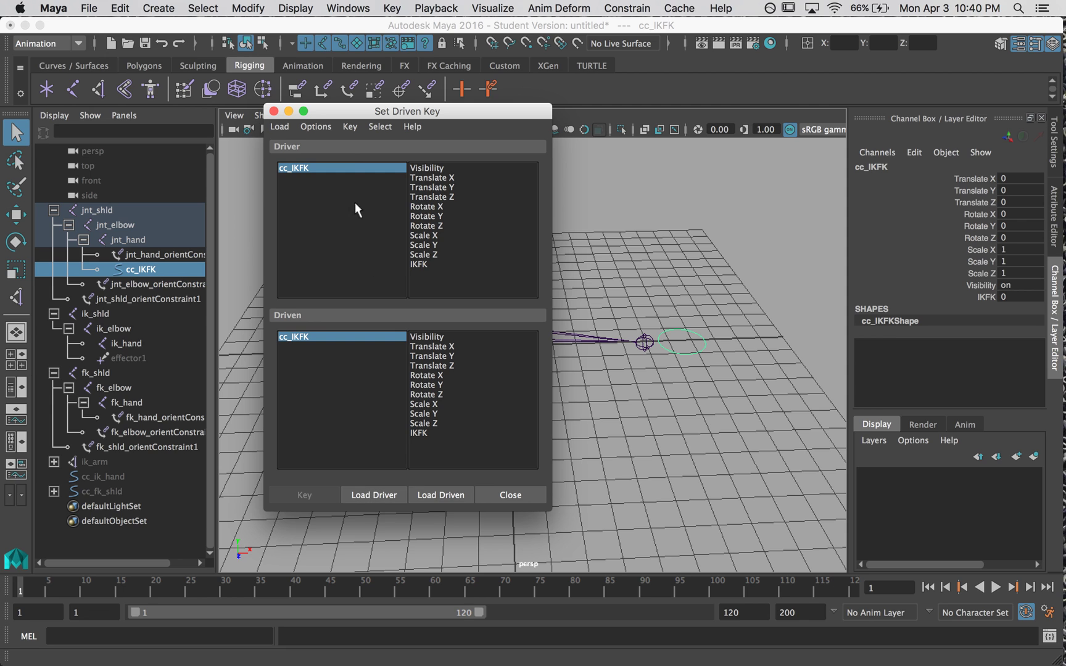
Load jnt_shld_orientConstraint1 as the driven object, choosing IKFK as the driver attribute and Ik Shld W0 and Fk Shld W1 as the driven attributes.
{"action": "left_click", "coordinate": [152, 299]}
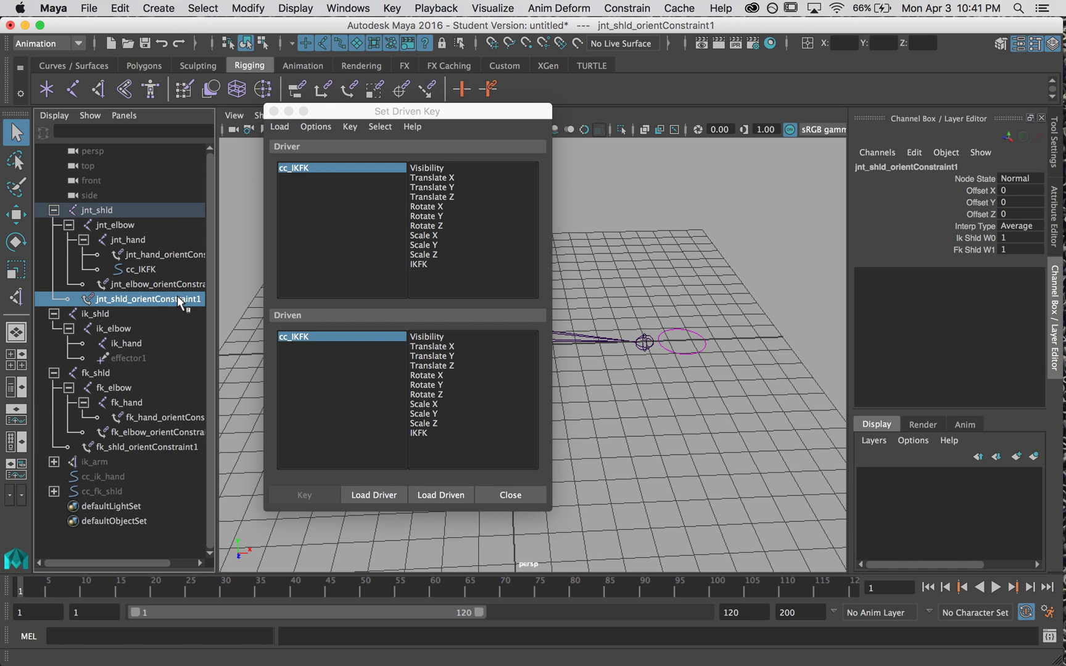
{"action": "left_click", "coordinate": [425, 500]}
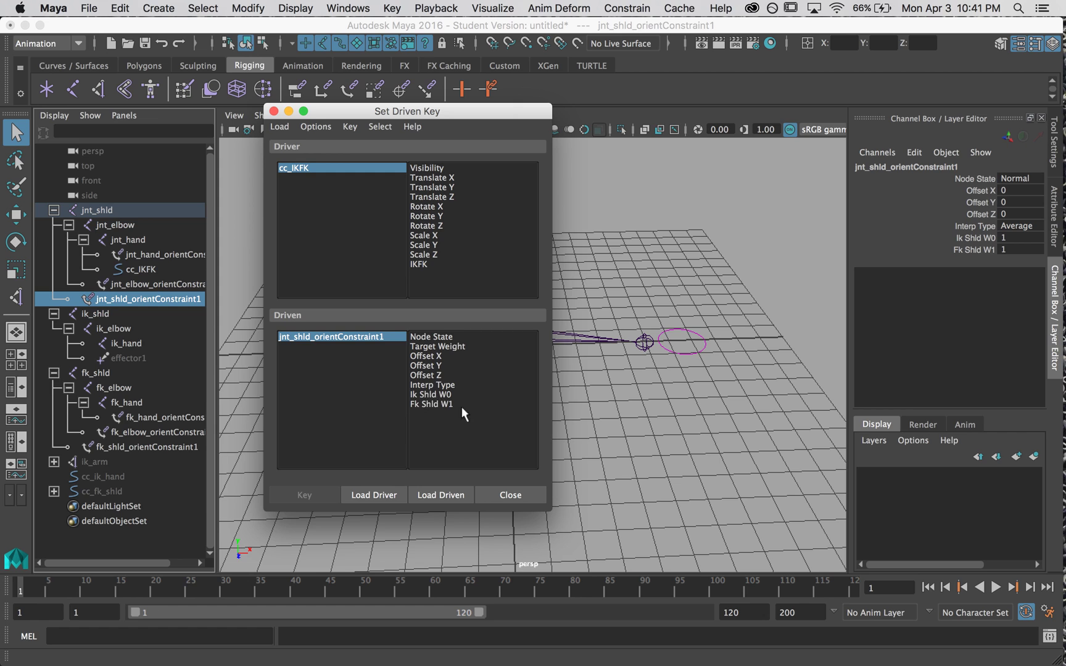
{"action": "left_click", "coordinate": [427, 265]}
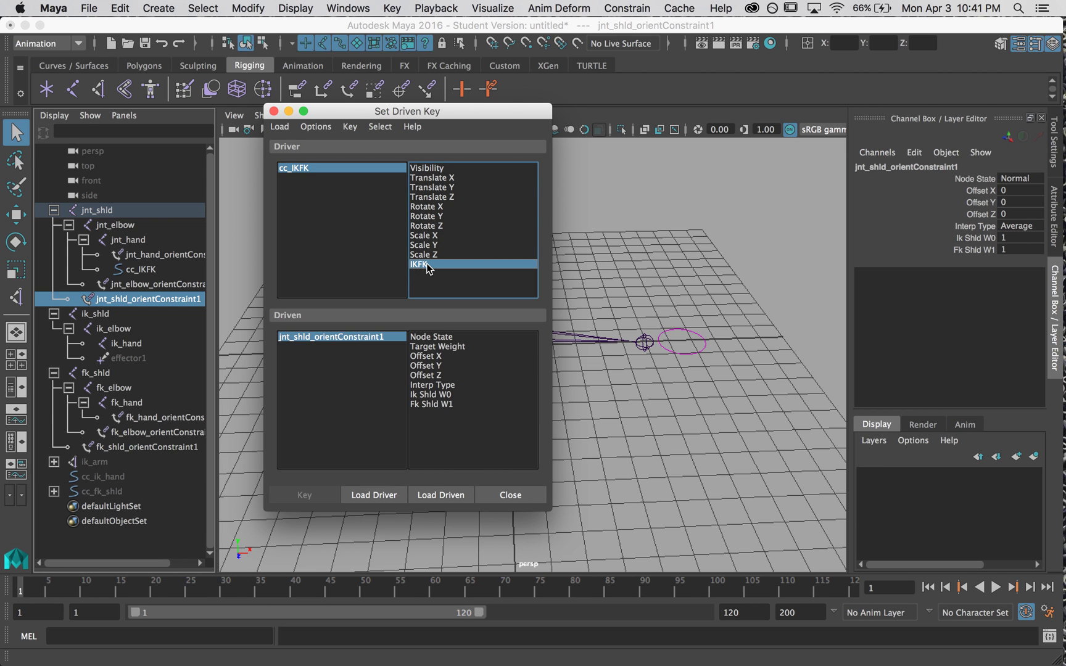
{"action": "left_click", "coordinate": [436, 396]}
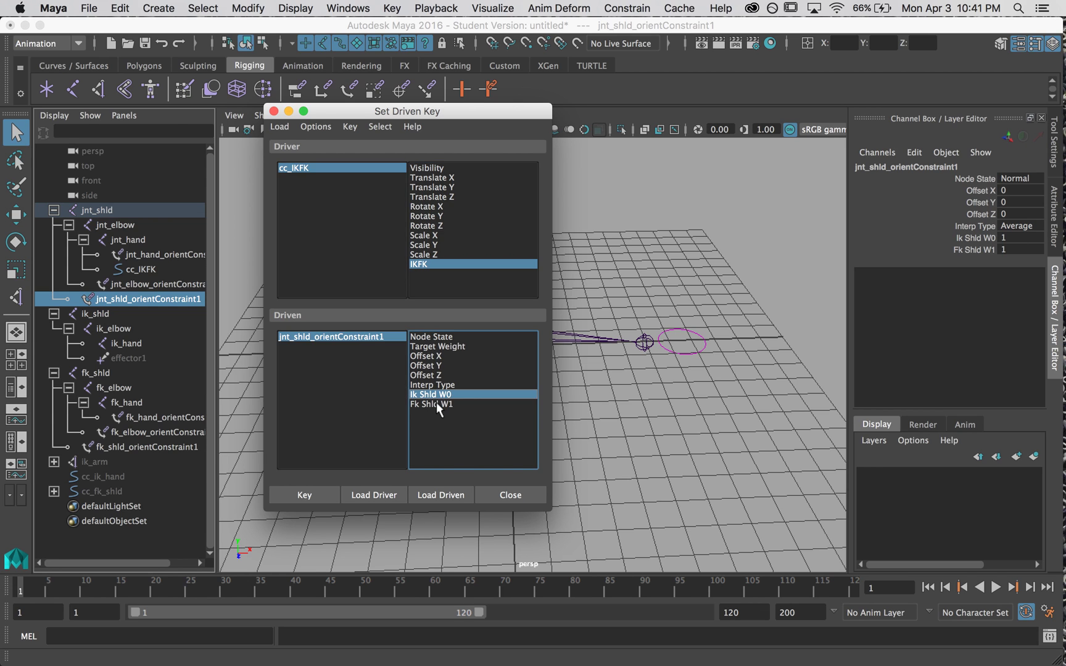
{"action": "left_click", "coordinate": [436, 404], "text": "shift"}
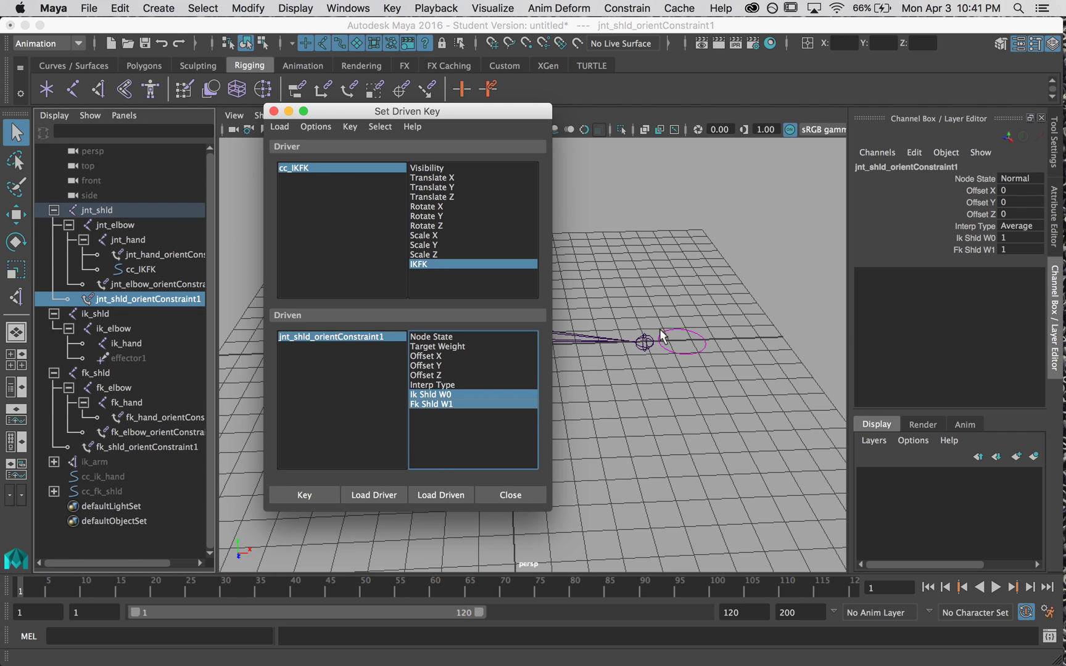
Key the shoulder constraint weights at IKFK 0 with Ik Shld W0 at 1 and Fk Shld W1 at 0.
{"action": "left_click_drag", "start_coordinate": [683, 298], "coordinate": [717, 400]}
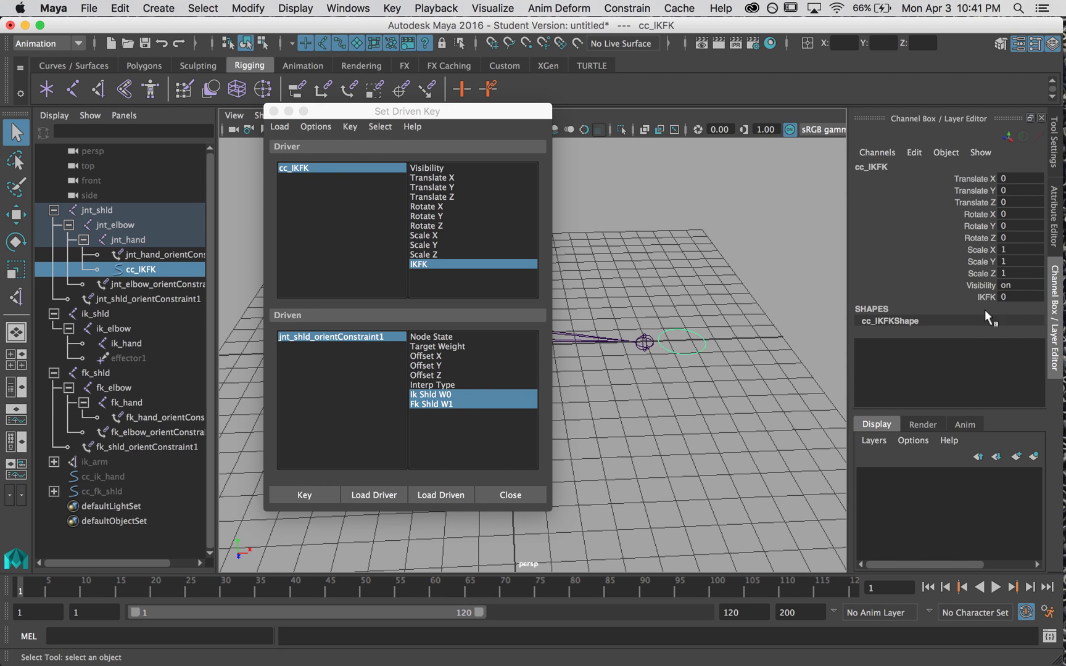
{"action": "left_click", "coordinate": [441, 404], "text": "super"}
{"action": "left_click", "coordinate": [441, 404], "text": "super"}
{"action": "left_click", "coordinate": [340, 337]}
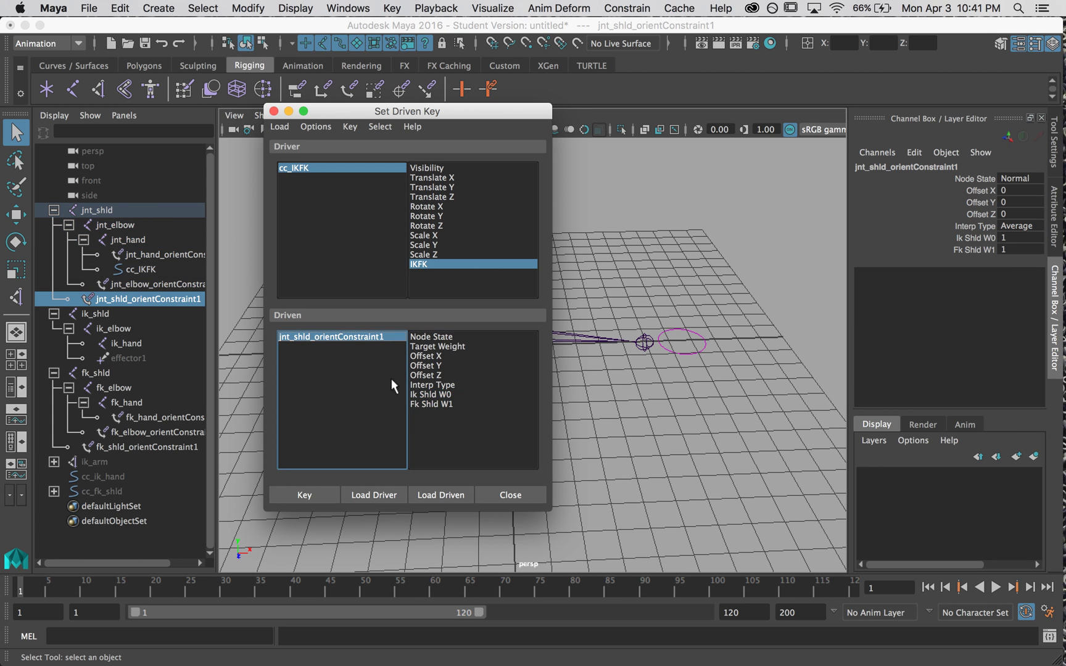
{"action": "left_click_drag", "start_coordinate": [419, 395], "coordinate": [431, 405]}
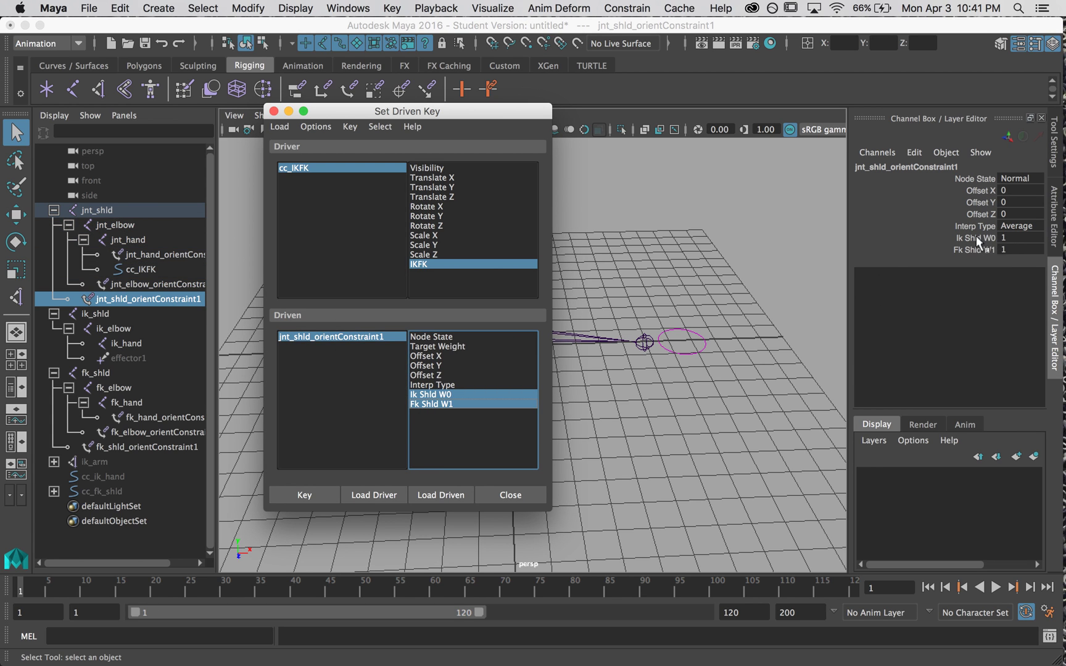
{"action": "left_click", "coordinate": [1008, 235]}
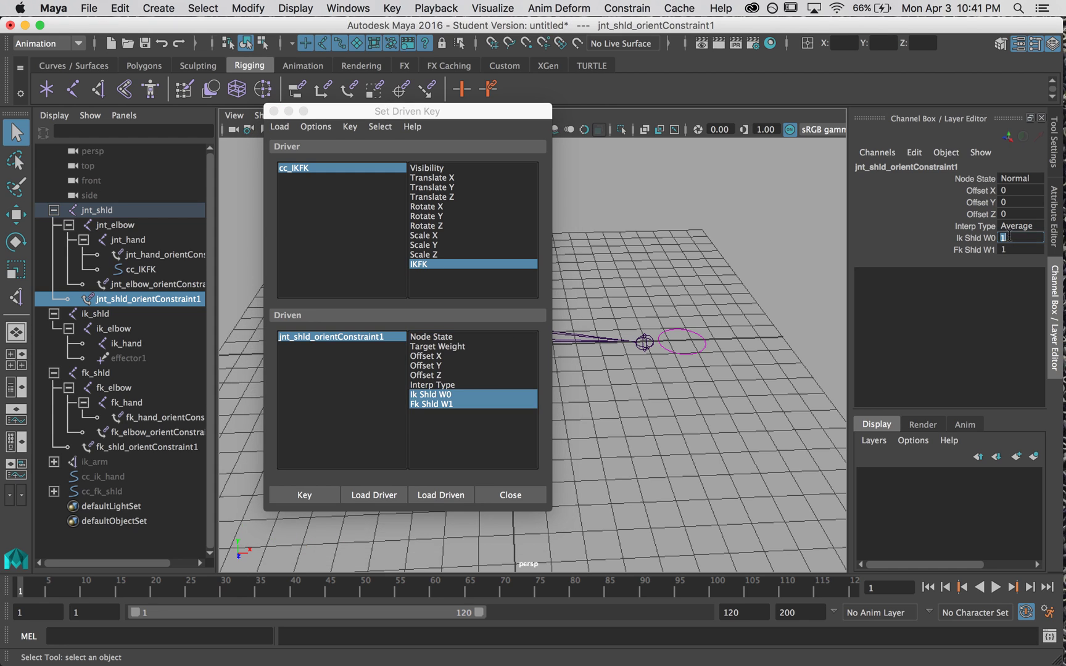
{"action": "left_click", "coordinate": [1011, 249]}
{"action": "type", "text": "0"}
{"action": "key", "text": "Return"}
{"action": "left_click", "coordinate": [308, 496]}
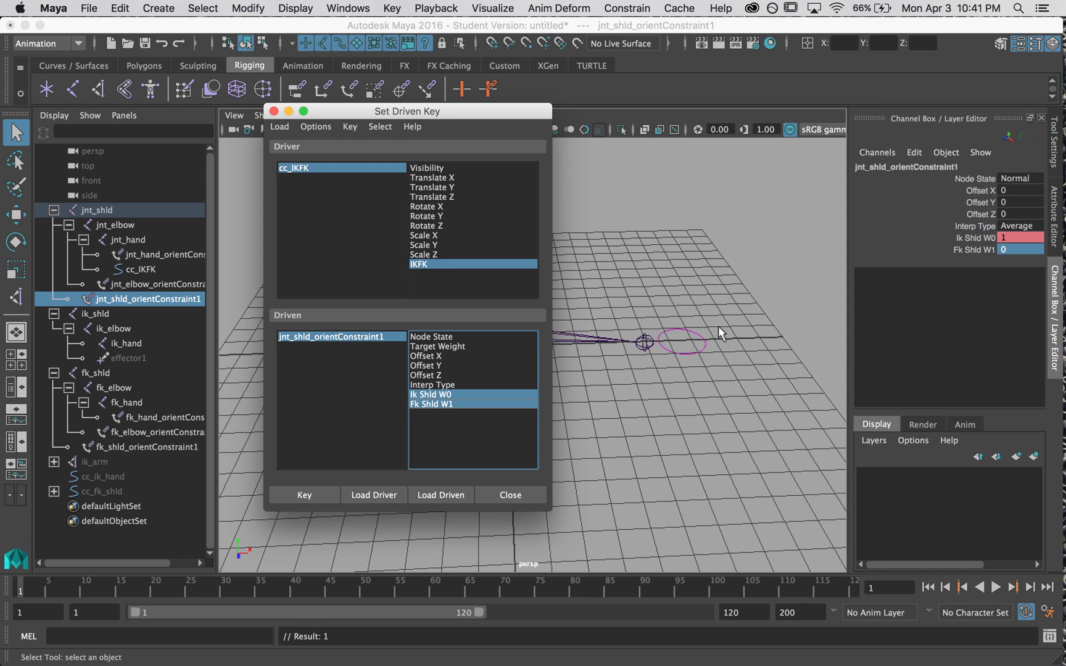
Set IKFK to 1 on cc_IKFK and key the shoulder constraint with Ik Shld W0 at 0 and Fk Shld W1 at 1.
{"action": "left_click", "coordinate": [695, 354]}
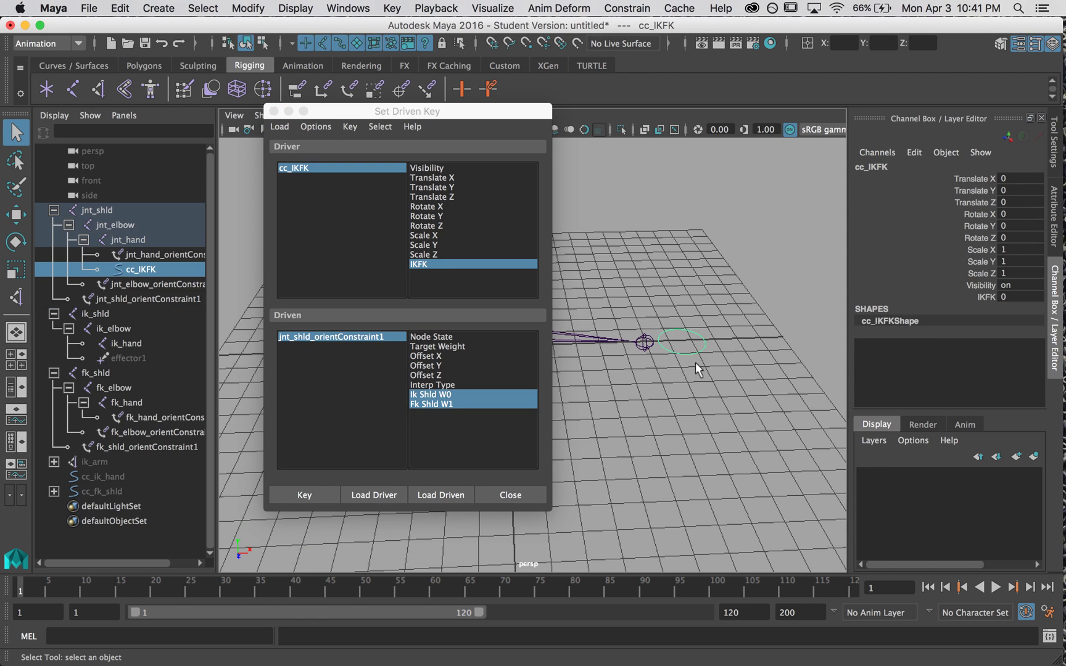
{"action": "left_click", "coordinate": [984, 298]}
{"action": "middle_click_drag", "start_coordinate": [731, 266], "coordinate": [871, 266]}
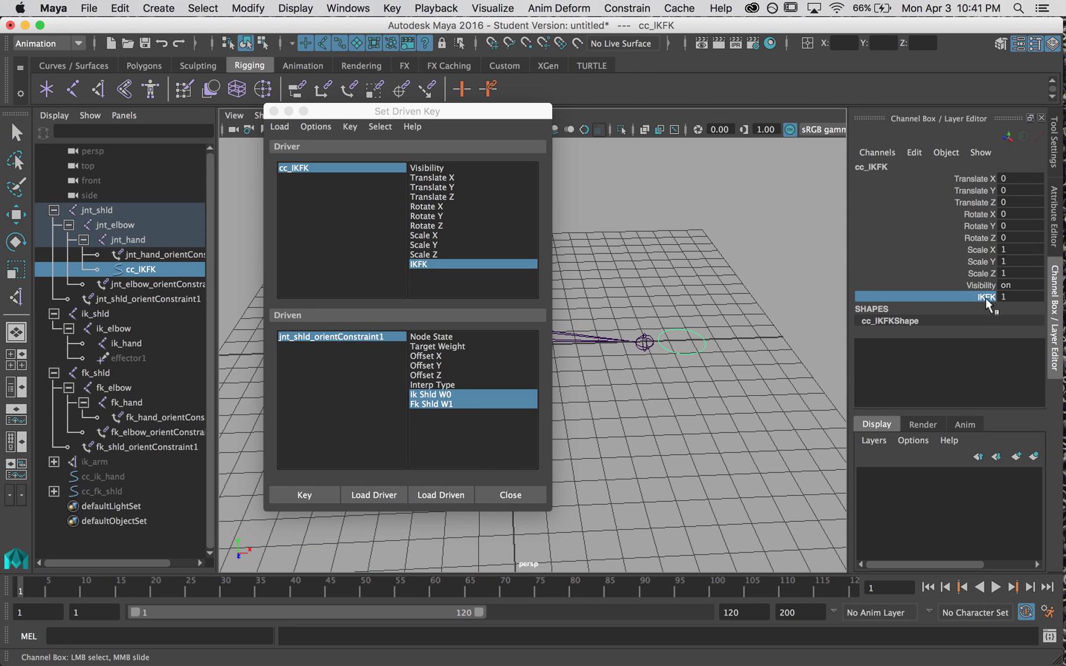
{"action": "left_click", "coordinate": [147, 300]}
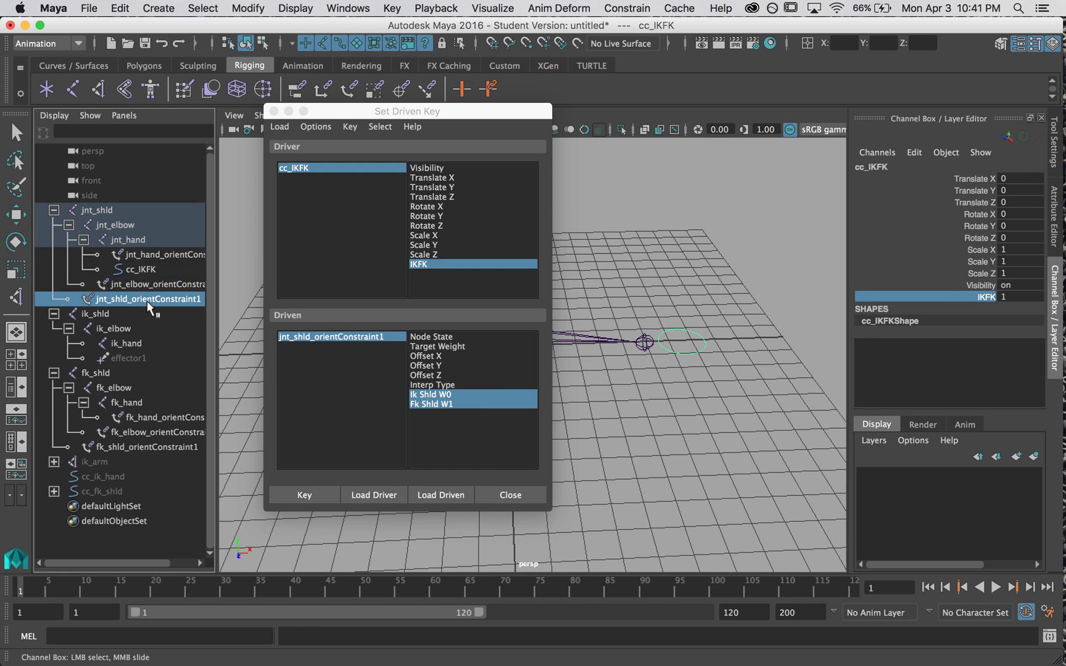
{"action": "double_click", "coordinate": [1001, 239]}
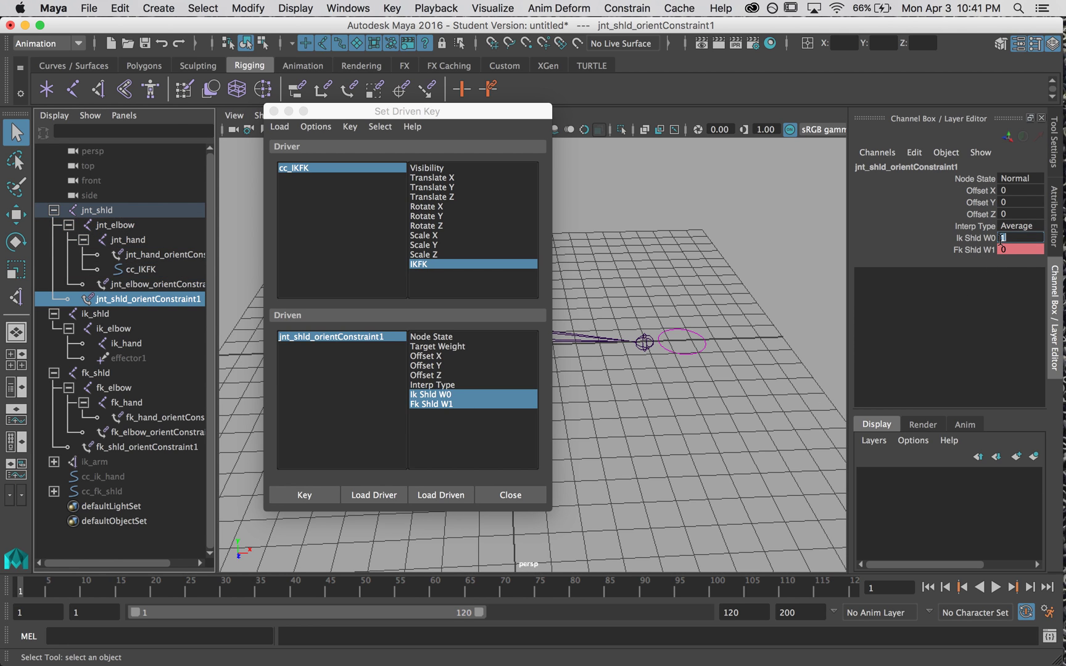
{"action": "type", "text": "0"}
{"action": "key", "text": "Tab"}
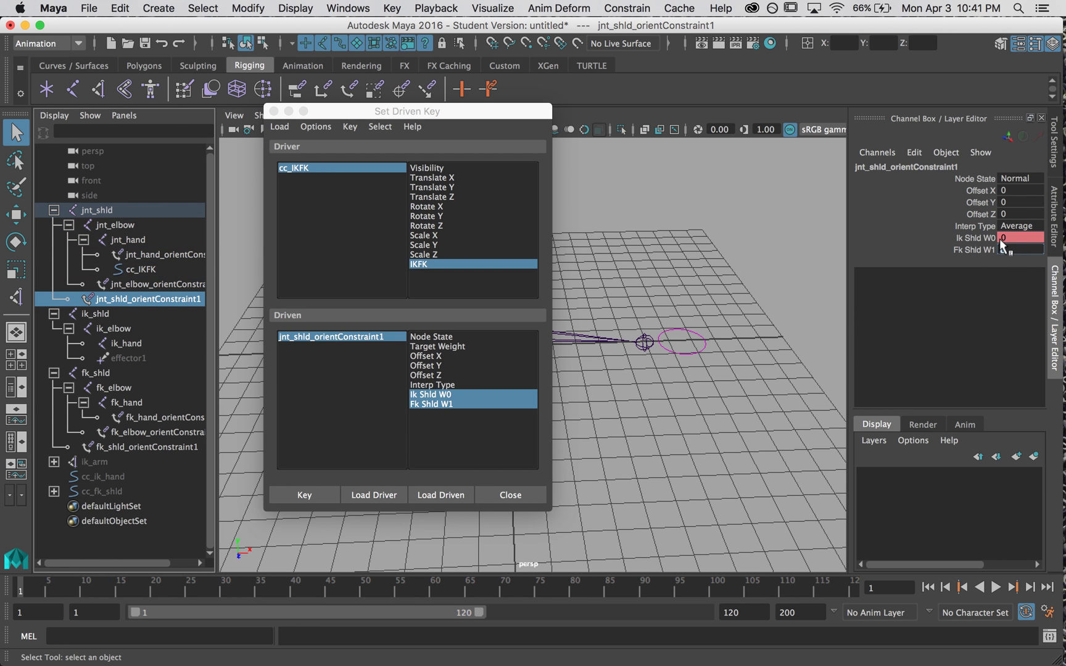
{"action": "type", "text": "1"}
{"action": "key", "text": "Return"}
{"action": "left_click", "coordinate": [330, 491]}
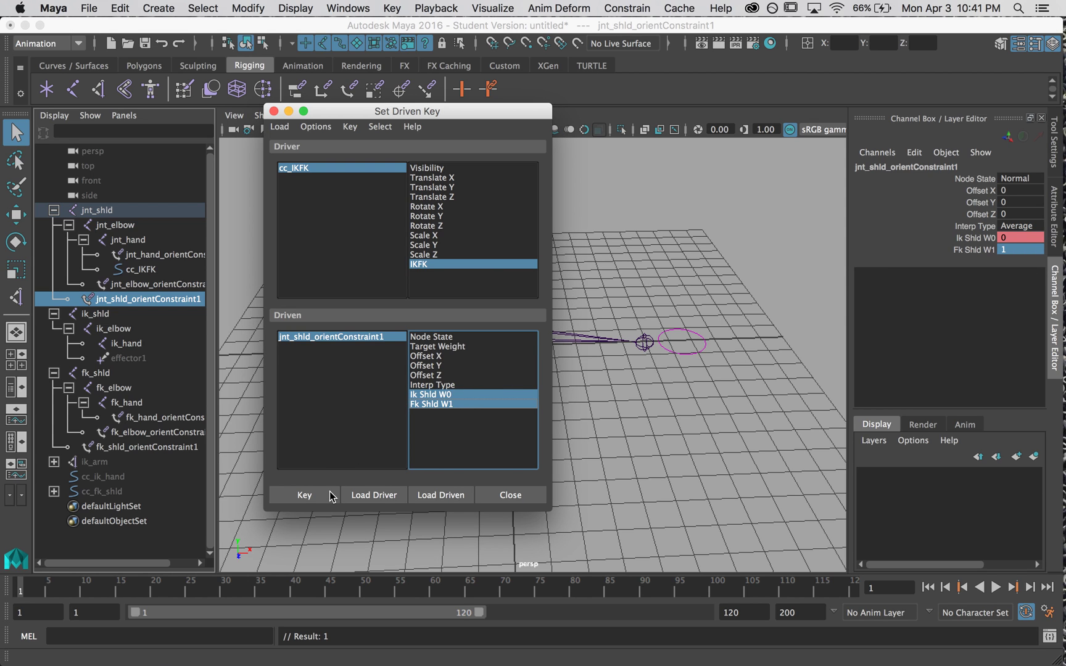
Check the weights of jnt_shld_orientConstraint1 at IKFK 1 and again after setting IKFK to 0 on cc_IKFK.
{"action": "left_click", "coordinate": [681, 400]}
{"action": "left_click_drag", "start_coordinate": [685, 305], "coordinate": [722, 404]}
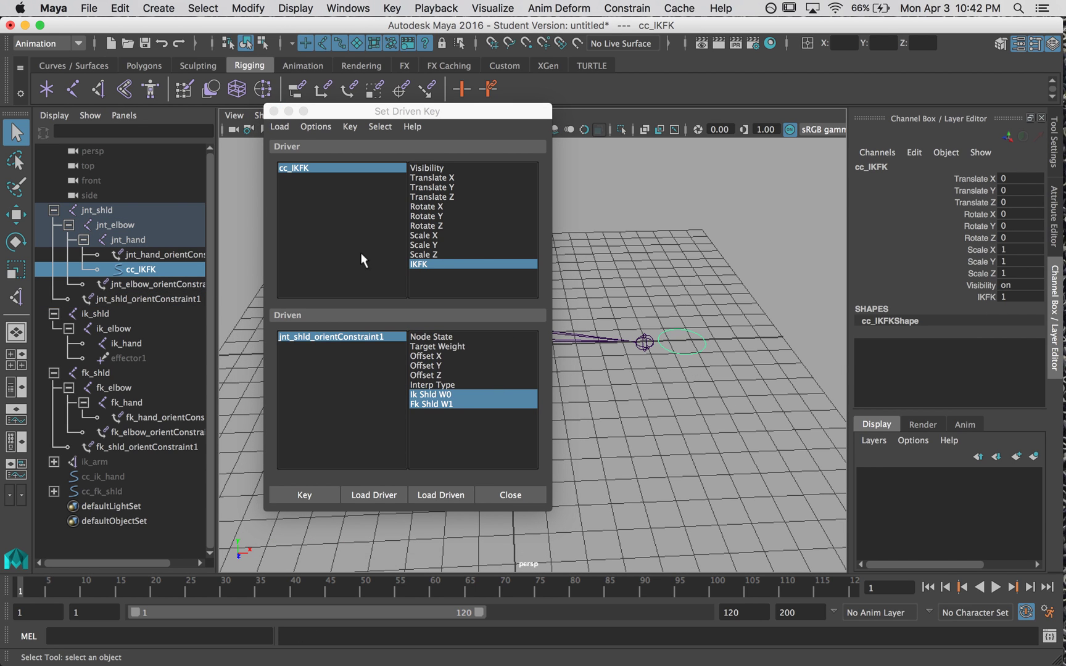
{"action": "left_click", "coordinate": [184, 299]}
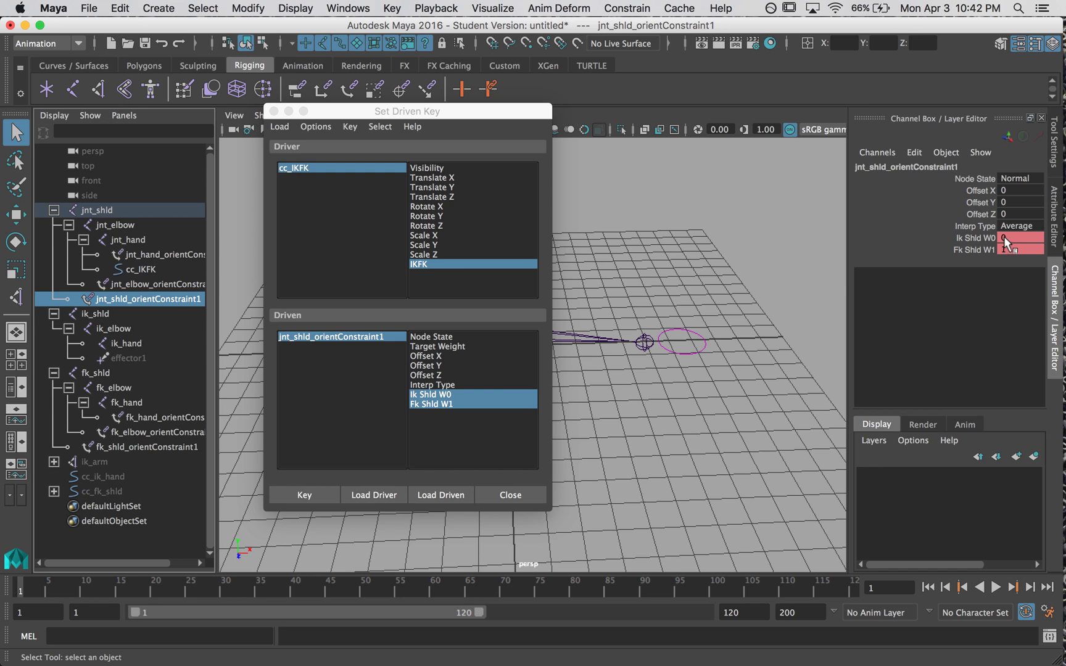
{"action": "left_click", "coordinate": [683, 353]}
{"action": "left_click", "coordinate": [987, 297]}
{"action": "middle_click_drag", "start_coordinate": [743, 241], "coordinate": [589, 242]}
{"action": "left_click", "coordinate": [177, 298]}
{"action": "left_click", "coordinate": [673, 355]}
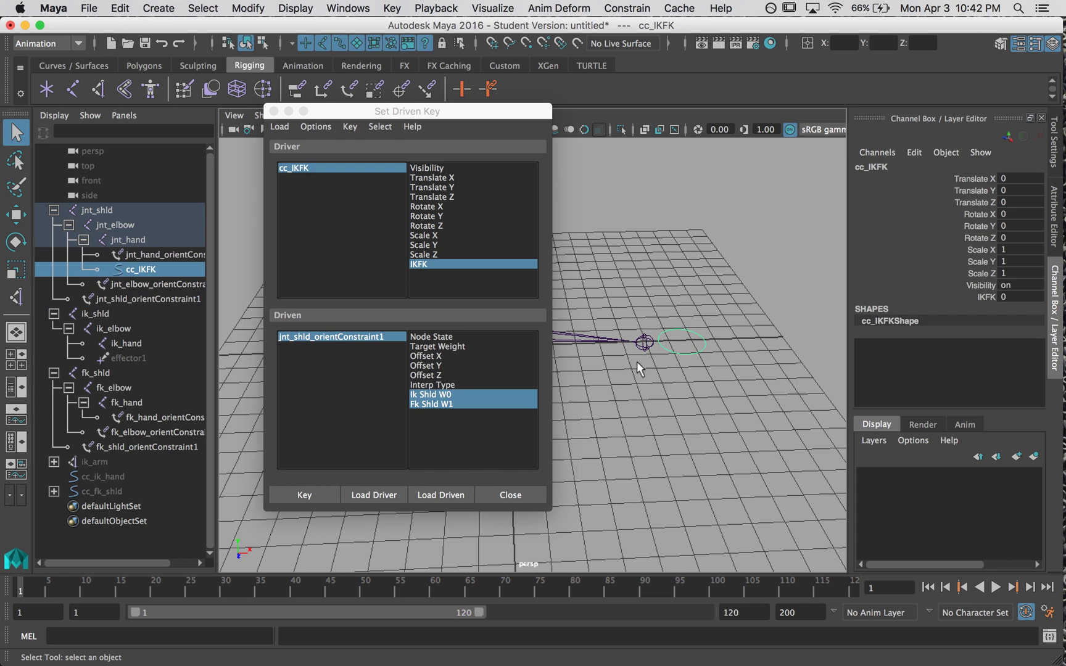
Load jnt_elbow_orientConstraint1 as the driven object and choose Fk Elbow W0 and Ik Elbow W1 as its driven attributes.
{"action": "left_click", "coordinate": [176, 283]}
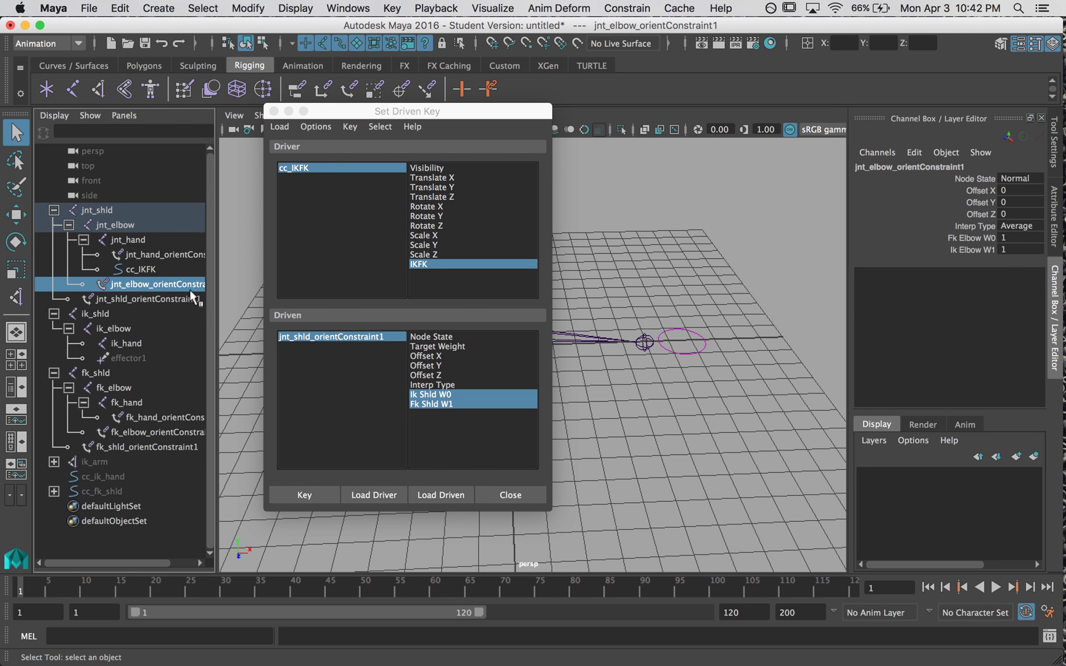
{"action": "left_click", "coordinate": [445, 495]}
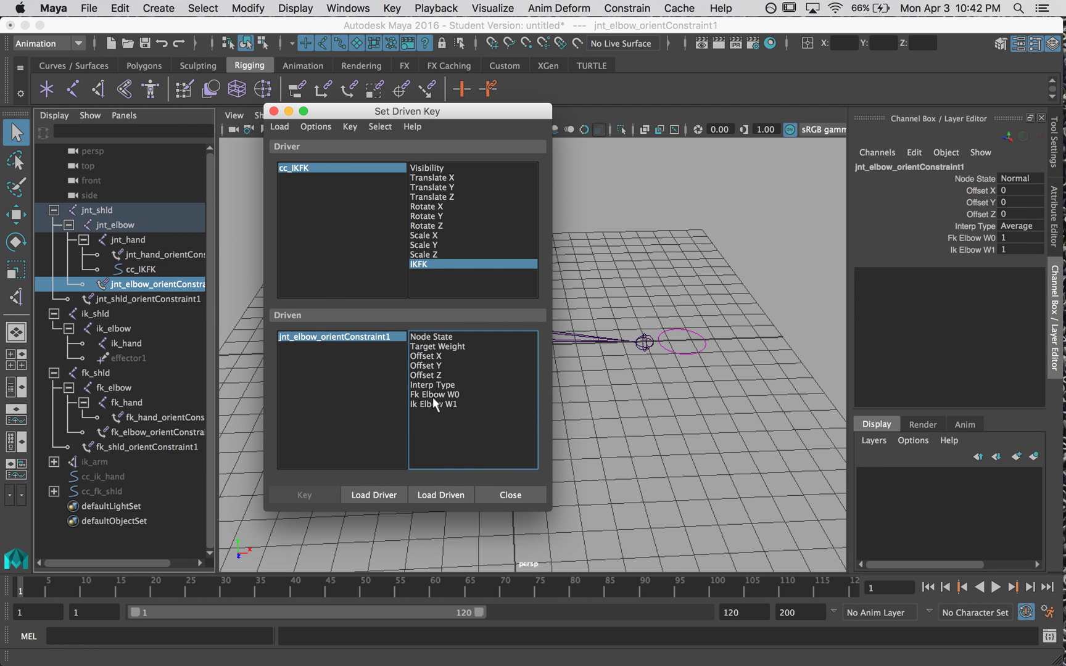
{"action": "left_click", "coordinate": [705, 341]}
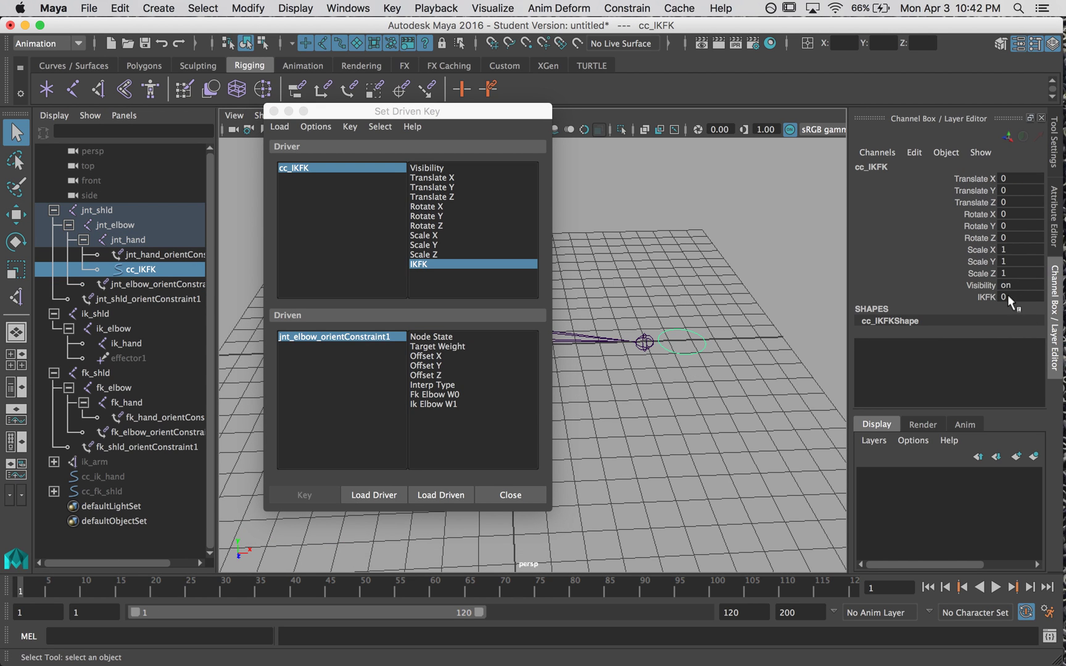
{"action": "left_click", "coordinate": [448, 395]}
{"action": "left_click", "coordinate": [448, 404], "text": "shift"}
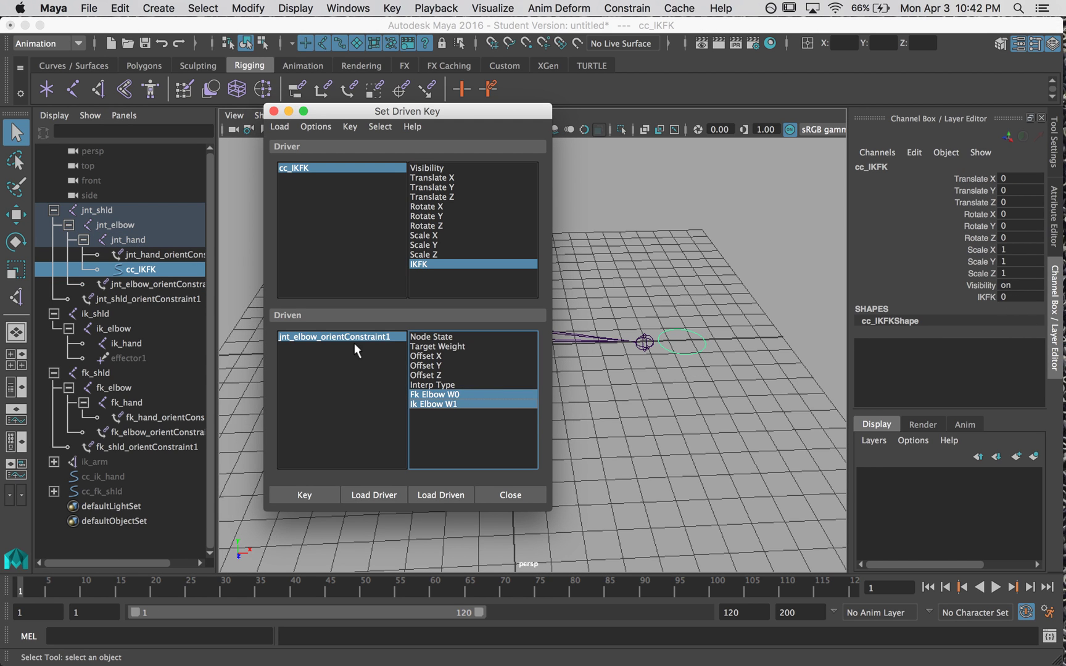
Set Fk Elbow W0 to 0 and key the elbow constraint weights at IKFK 0 with Ik Elbow W1 at 1.
{"action": "left_click", "coordinate": [174, 288]}
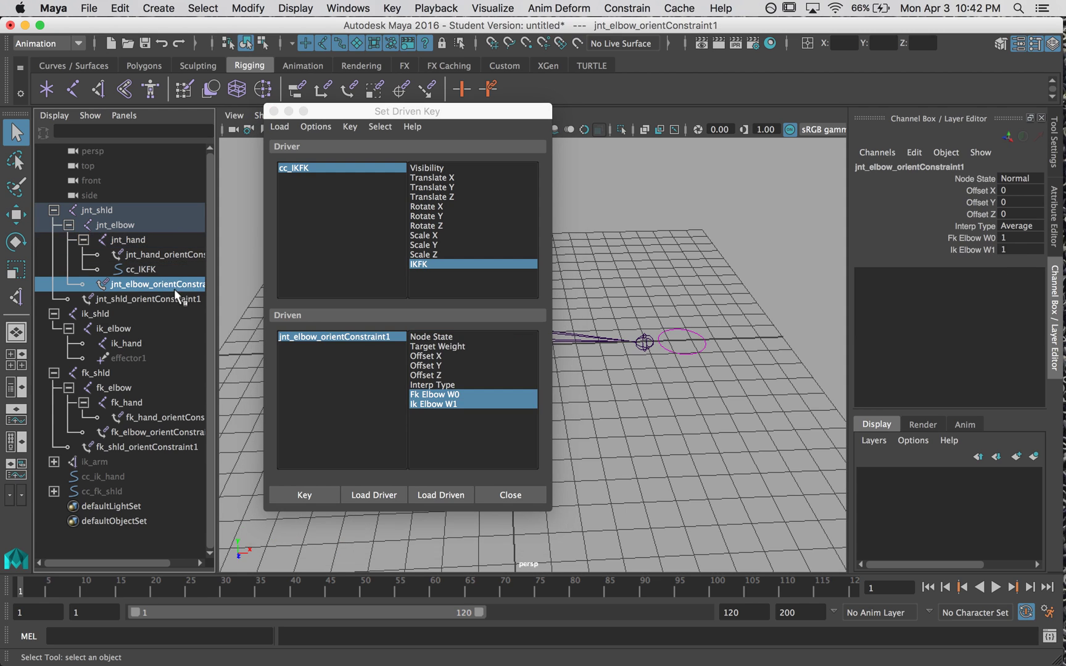
{"action": "double_click", "coordinate": [1009, 236]}
{"action": "type", "text": "0"}
{"action": "key", "text": "Return"}
{"action": "left_click", "coordinate": [324, 493]}
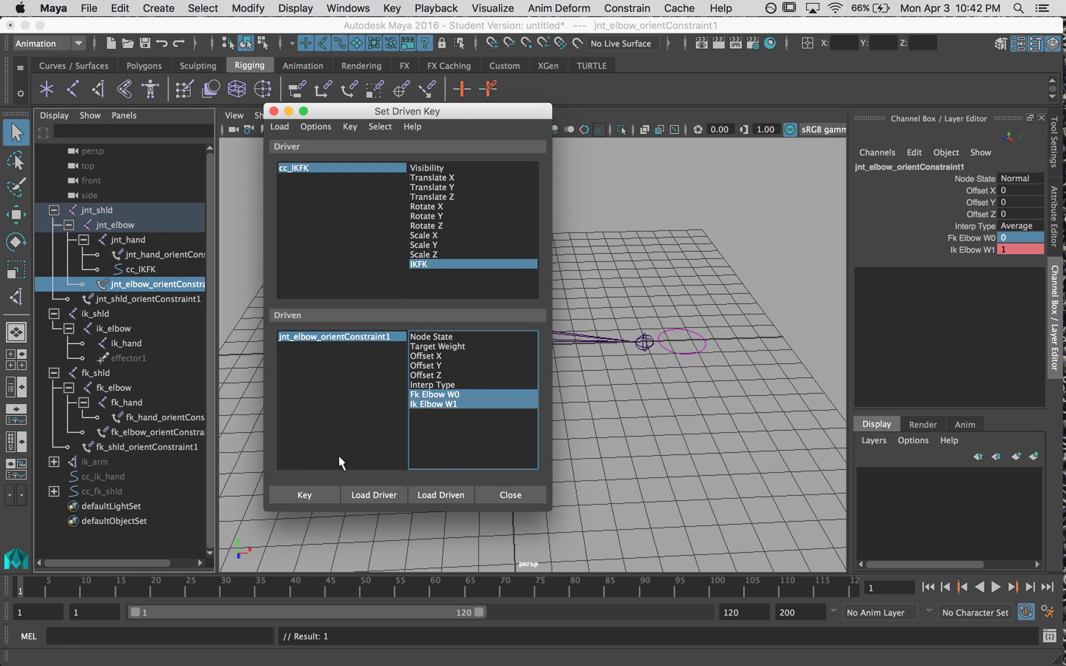
Set IKFK to 1 on cc_IKFK and key the elbow constraint with Fk Elbow W0 at 1 and Ik Elbow W1 at 0.
{"action": "left_click", "coordinate": [700, 347]}
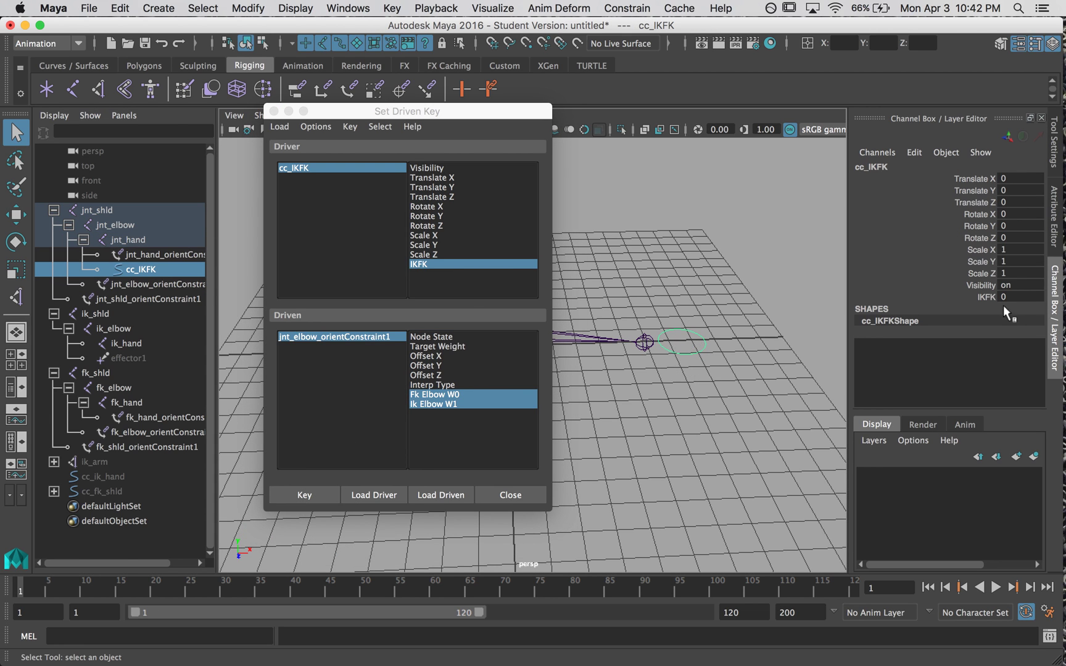
{"action": "left_click", "coordinate": [987, 297]}
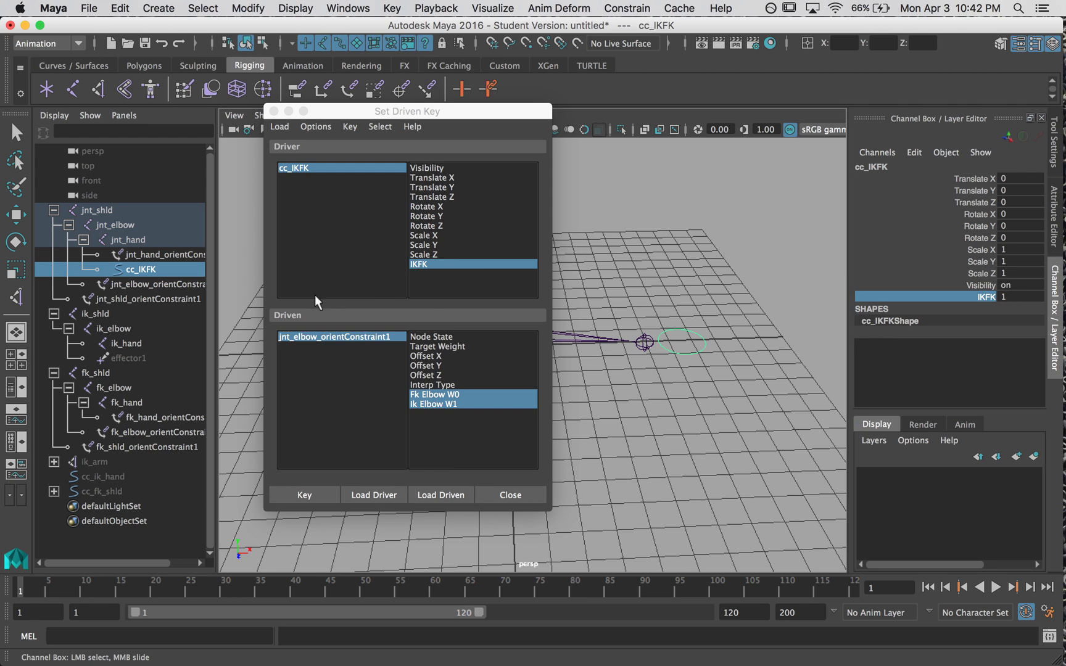
{"action": "left_click", "coordinate": [143, 283]}
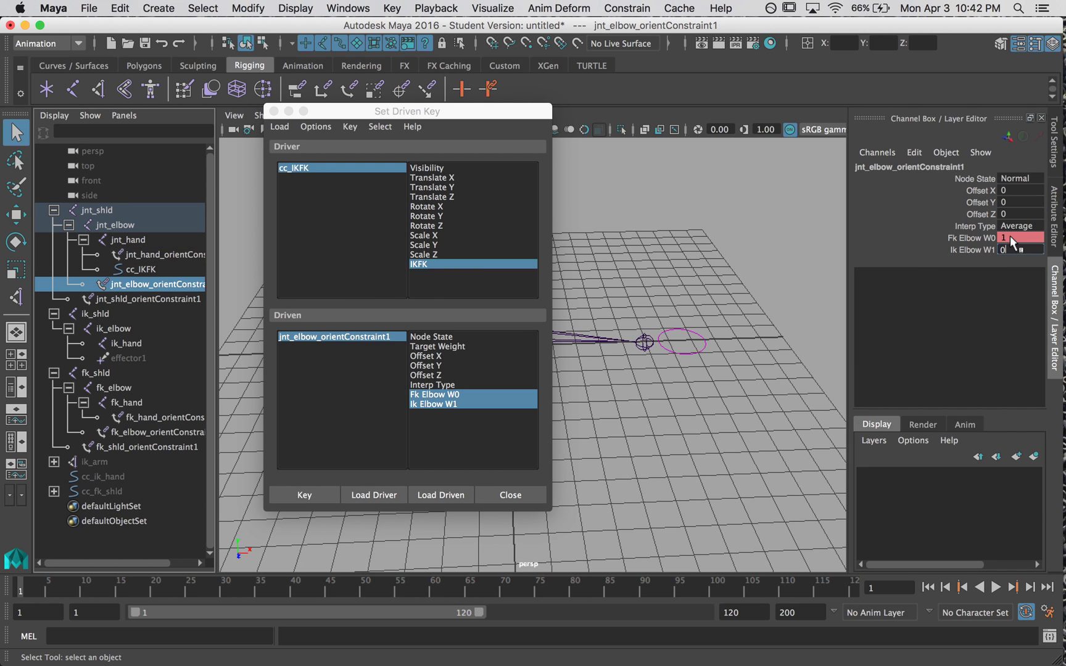
{"action": "left_click", "coordinate": [289, 491]}
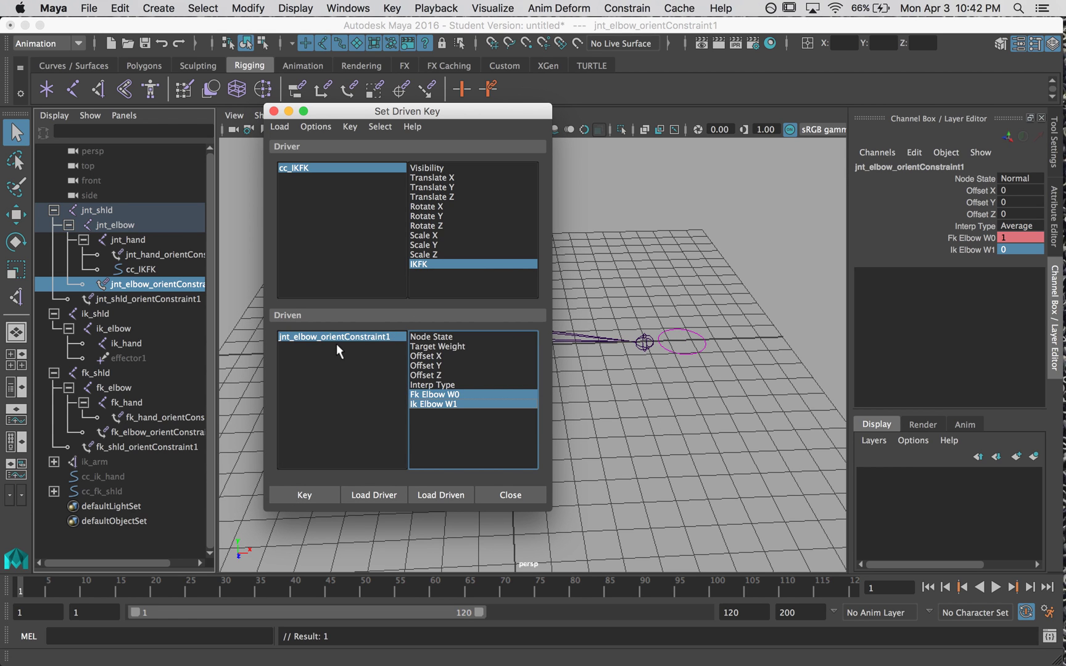
Load jnt_hand_orientConstraint1 as the driven object and choose Fk Hand W0 and Ik Hand W1 as its driven attributes.
{"action": "left_click", "coordinate": [133, 254]}
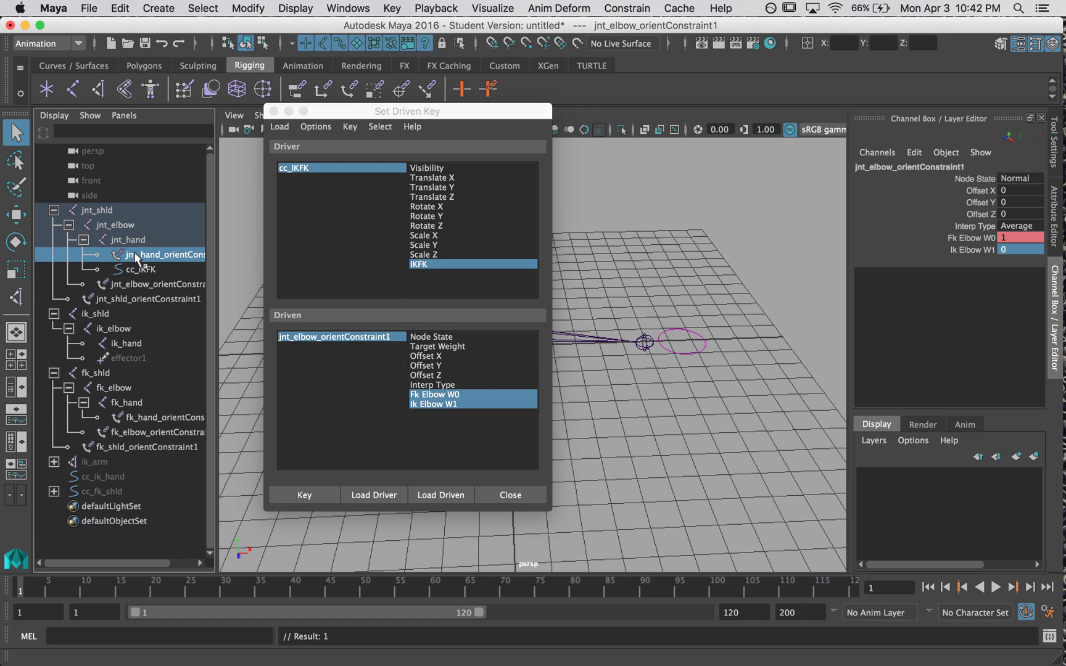
{"action": "left_click", "coordinate": [436, 501]}
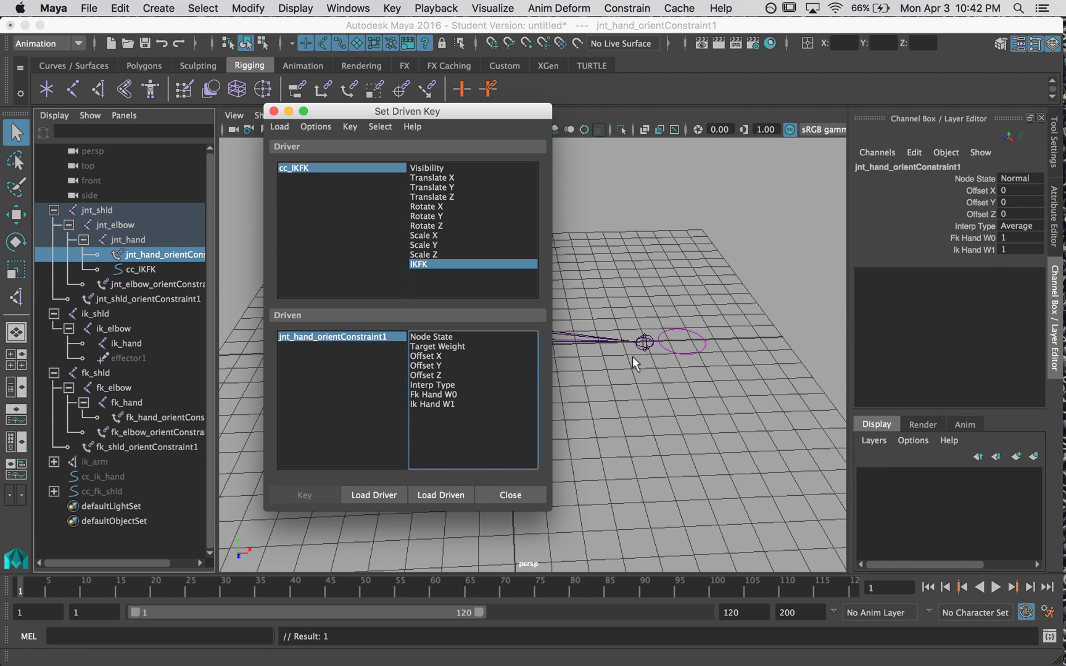
{"action": "left_click", "coordinate": [704, 351]}
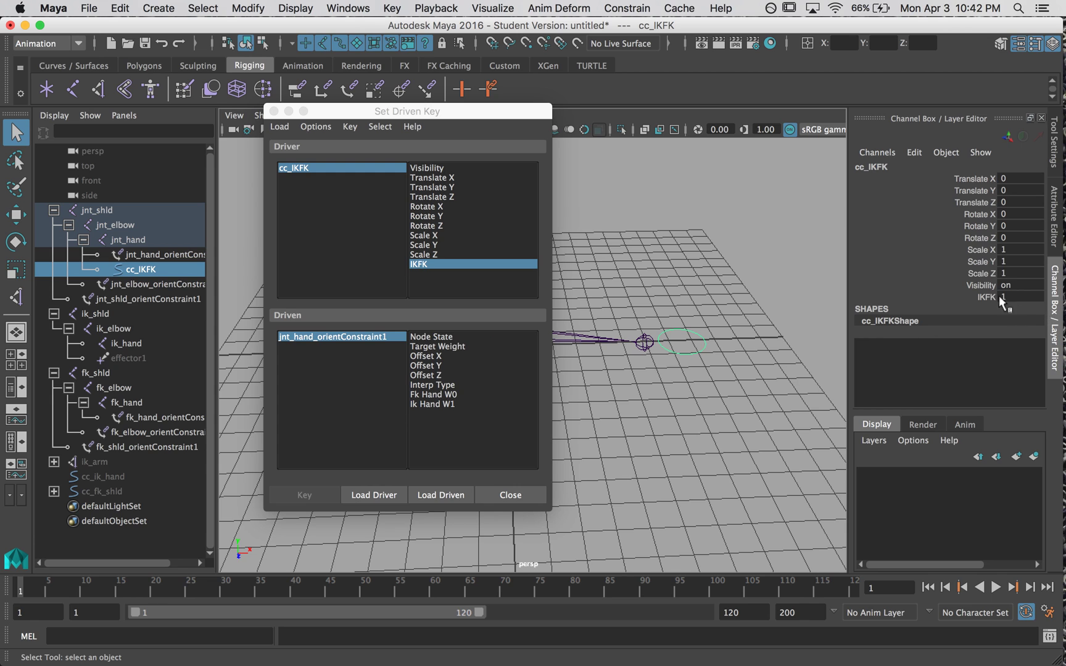
{"action": "left_click_drag", "start_coordinate": [445, 396], "coordinate": [444, 405]}
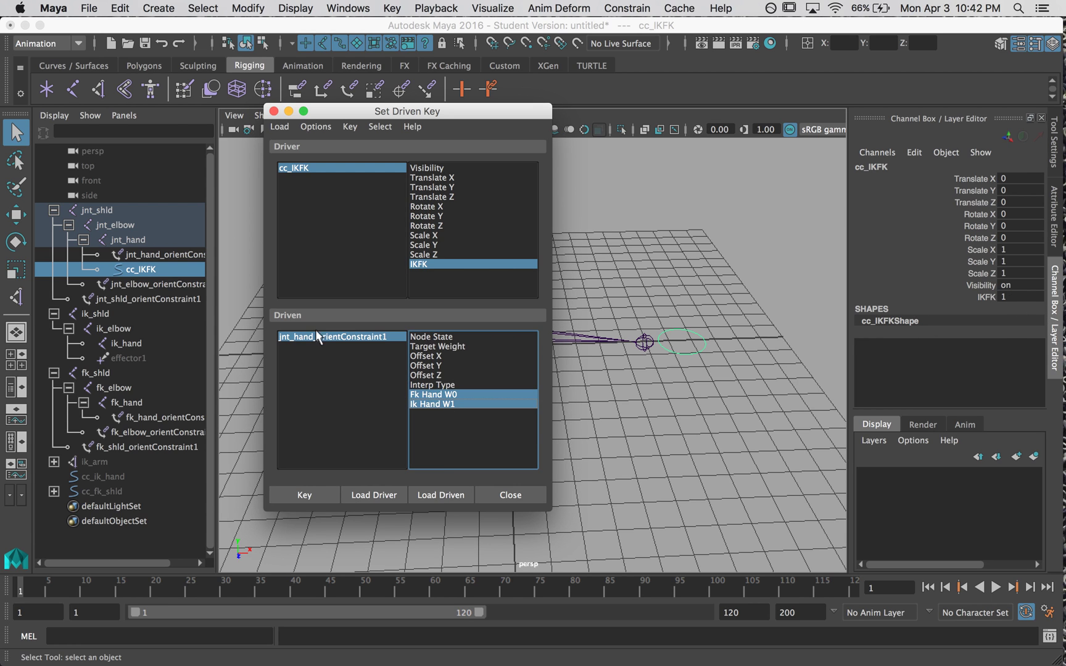
Set Ik Hand W1 to 0 and key the hand constraint weights at IKFK 1 with Fk Hand W0 at 1.
{"action": "left_click", "coordinate": [157, 257]}
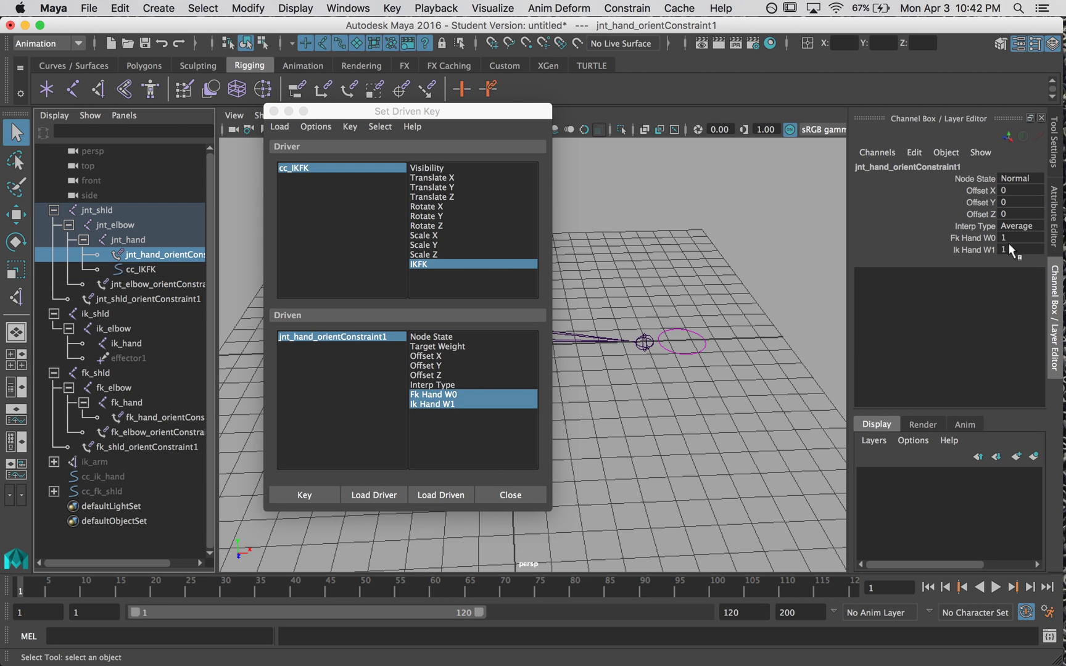
{"action": "type", "text": "0"}
{"action": "key", "text": "Return"}
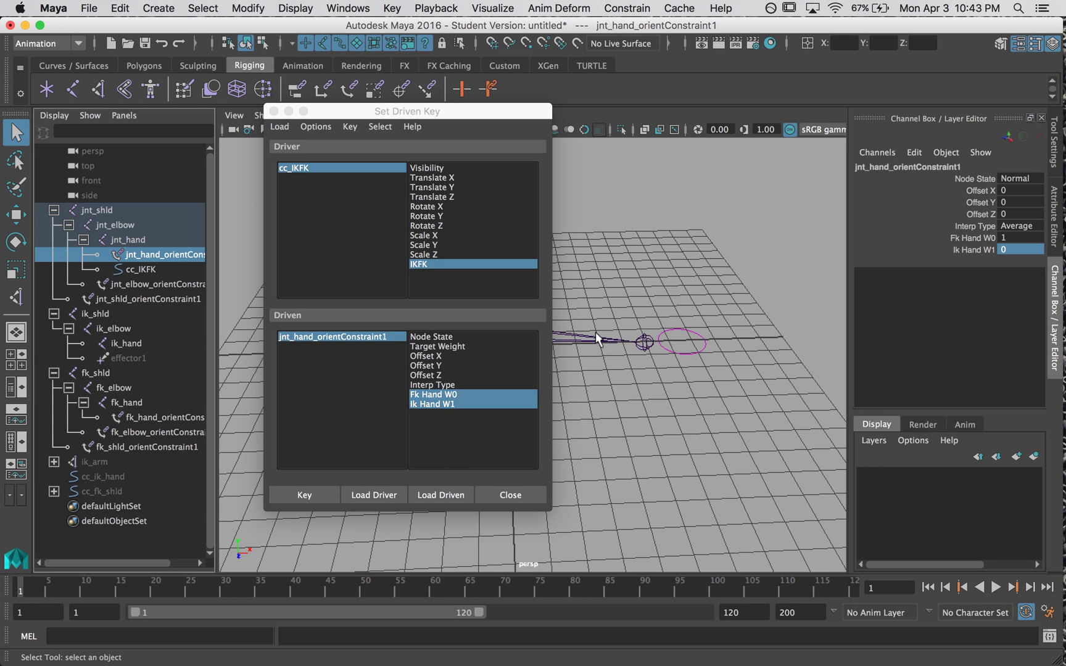
{"action": "left_click", "coordinate": [317, 497]}
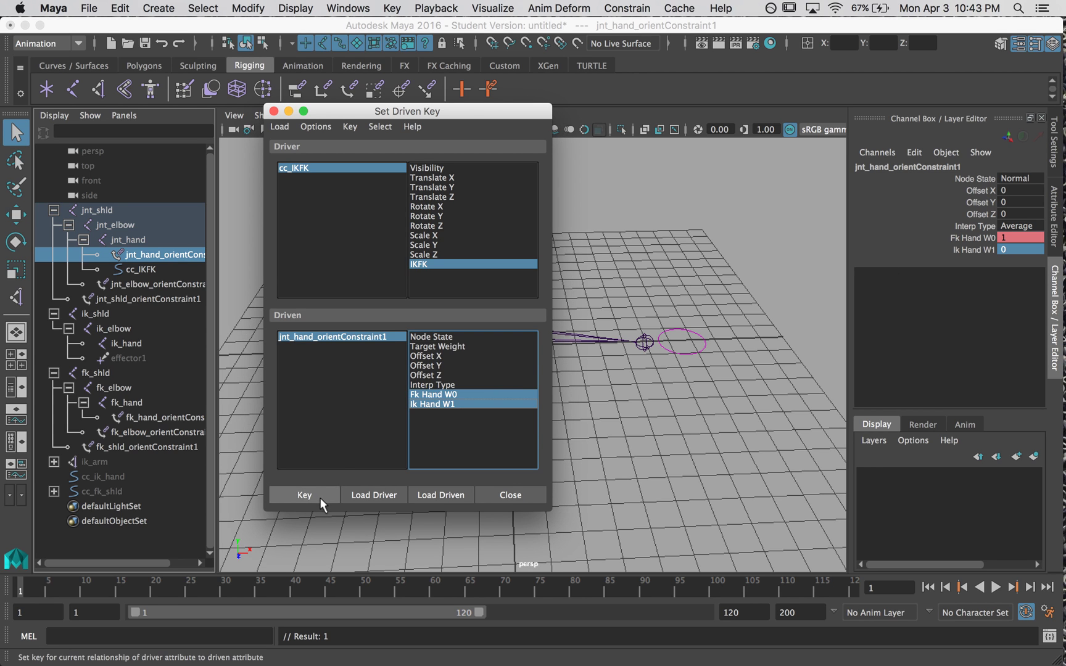
Set IKFK to 0, key the hand constraint with Fk Hand W0 at 0 and Ik Hand W1 at 1, and close Set Driven Key.
{"action": "left_click", "coordinate": [694, 338]}
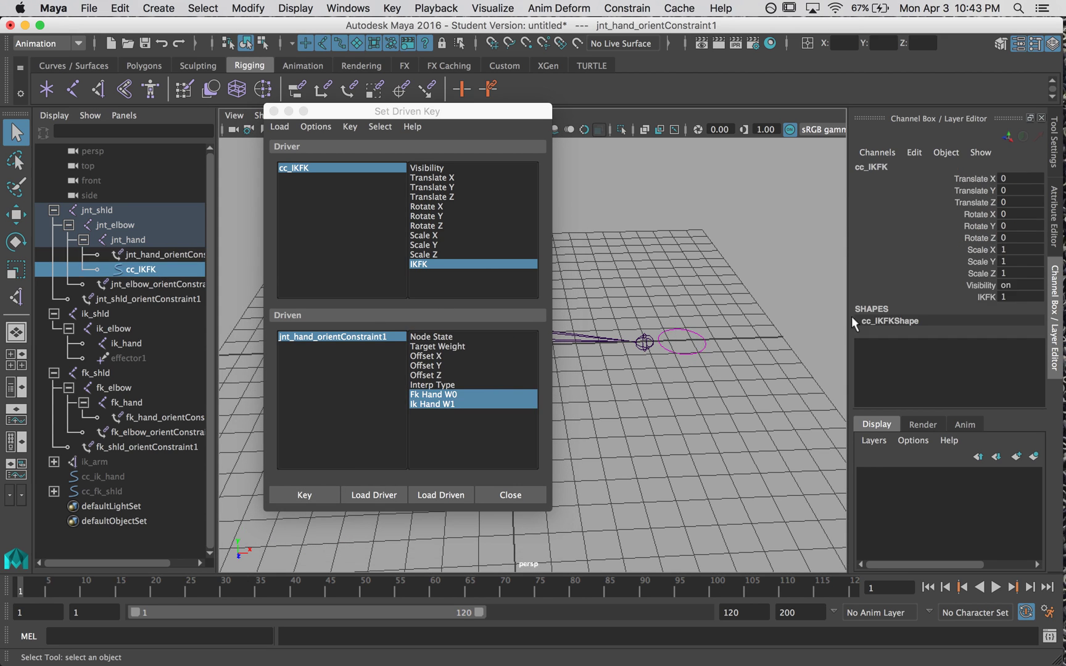
{"action": "left_click", "coordinate": [990, 297]}
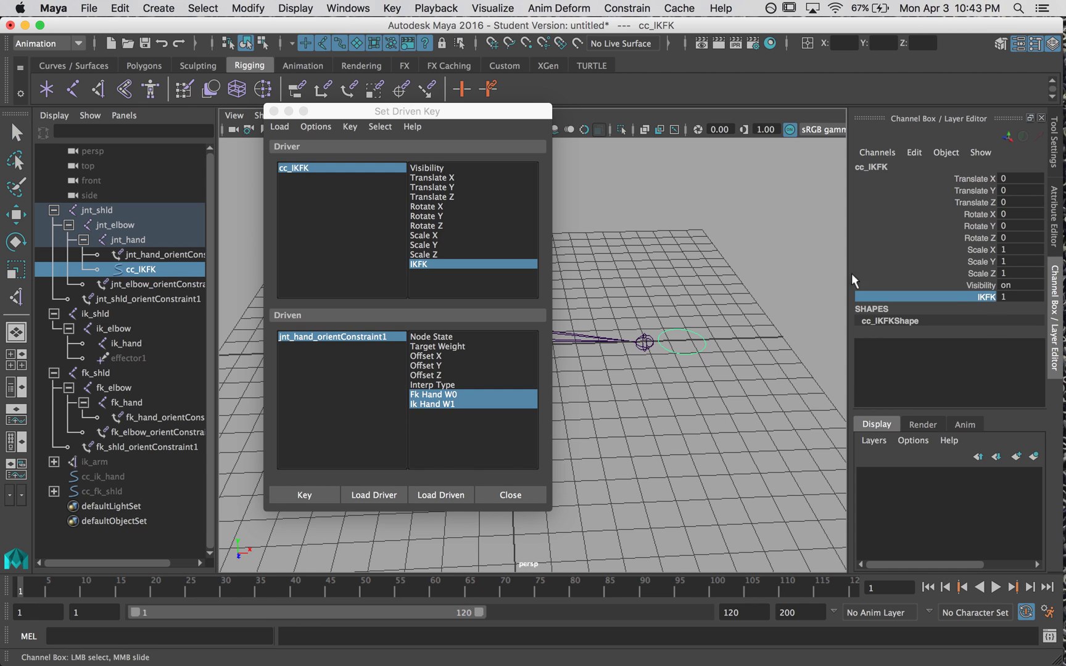
{"action": "left_click", "coordinate": [145, 254]}
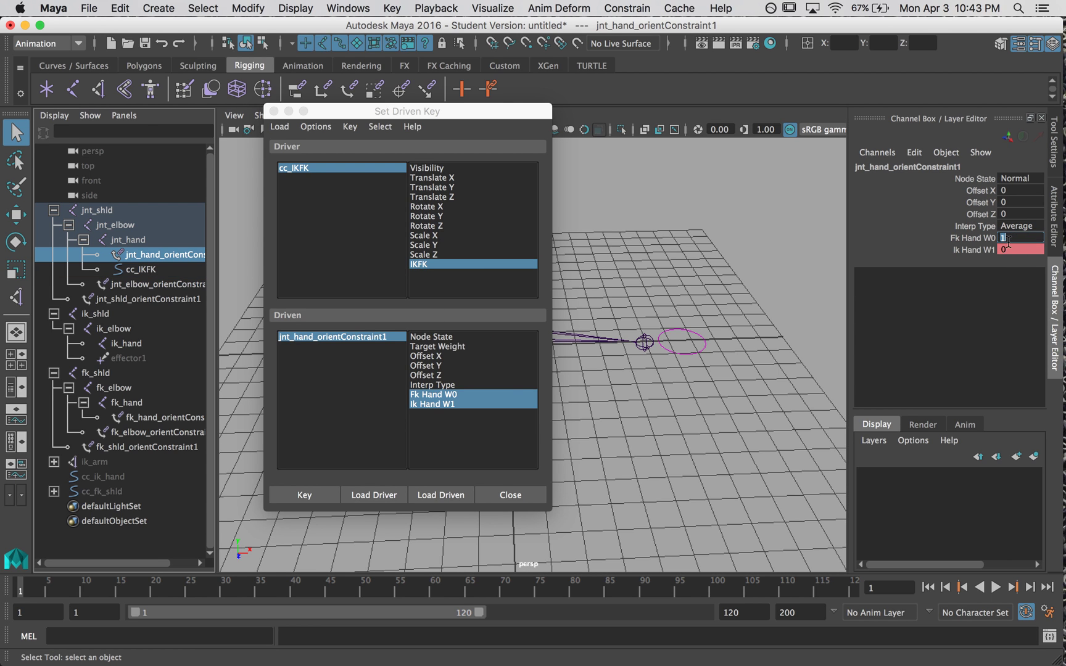
{"action": "type", "text": "1"}
{"action": "key", "text": "Return"}
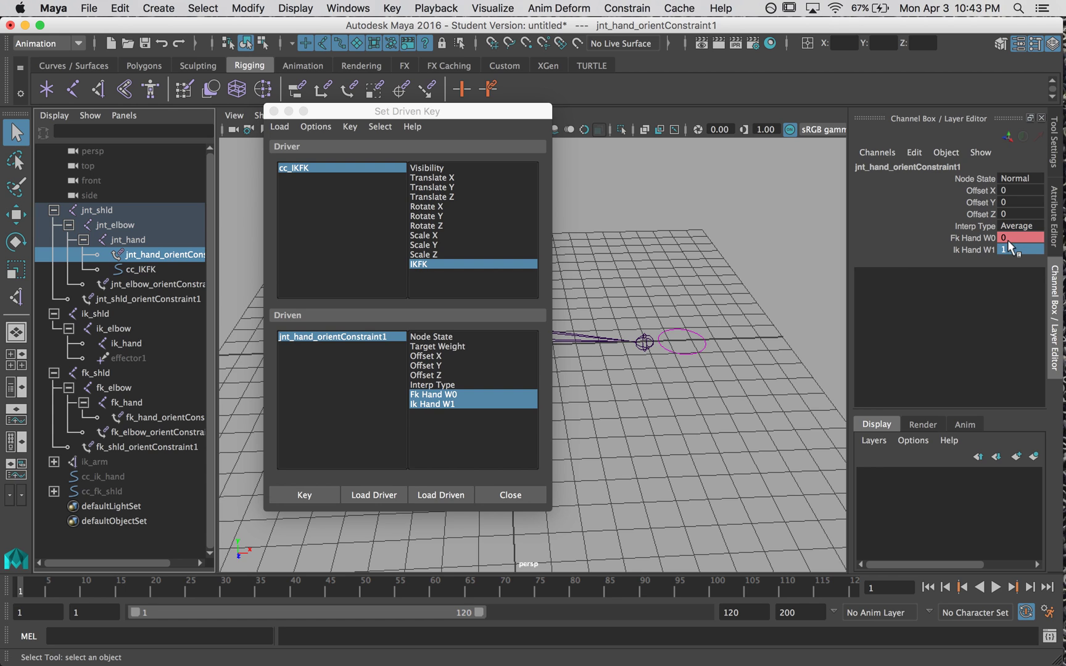
{"action": "left_click", "coordinate": [314, 491]}
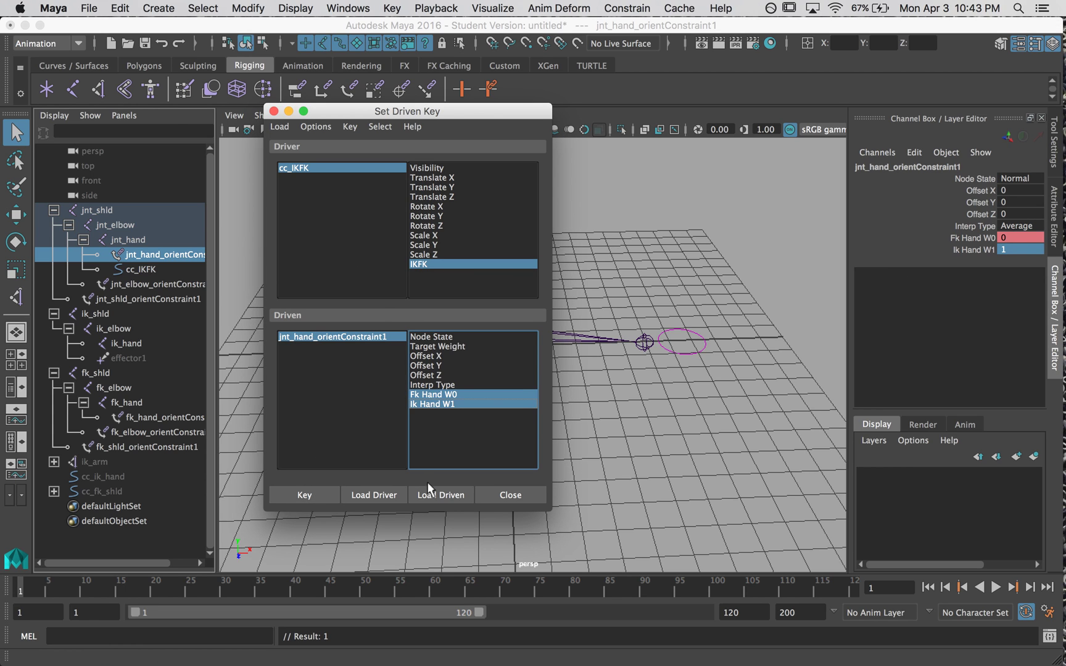
{"action": "left_click", "coordinate": [527, 497]}
{"action": "left_click", "coordinate": [658, 368]}
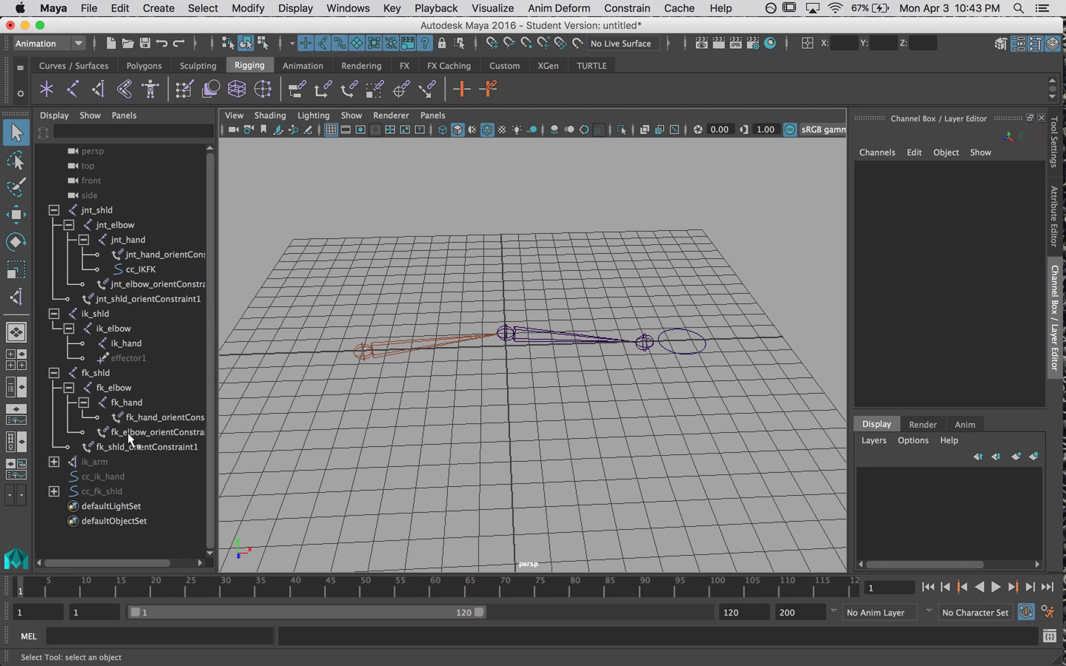
Unhide the cc_fk_shld and cc_ik_hand control curves.
{"action": "left_click", "coordinate": [109, 491]}
{"action": "left_click", "coordinate": [98, 478], "text": "ctrl"}
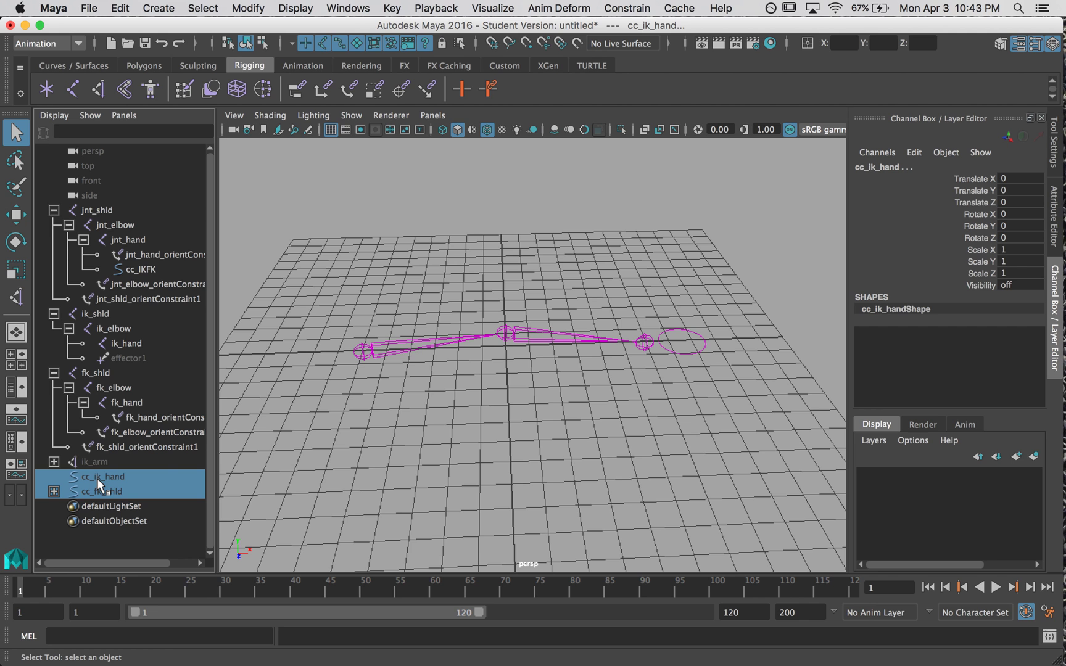
{"action": "key", "text": "shift+h"}
{"action": "left_click", "coordinate": [407, 466]}
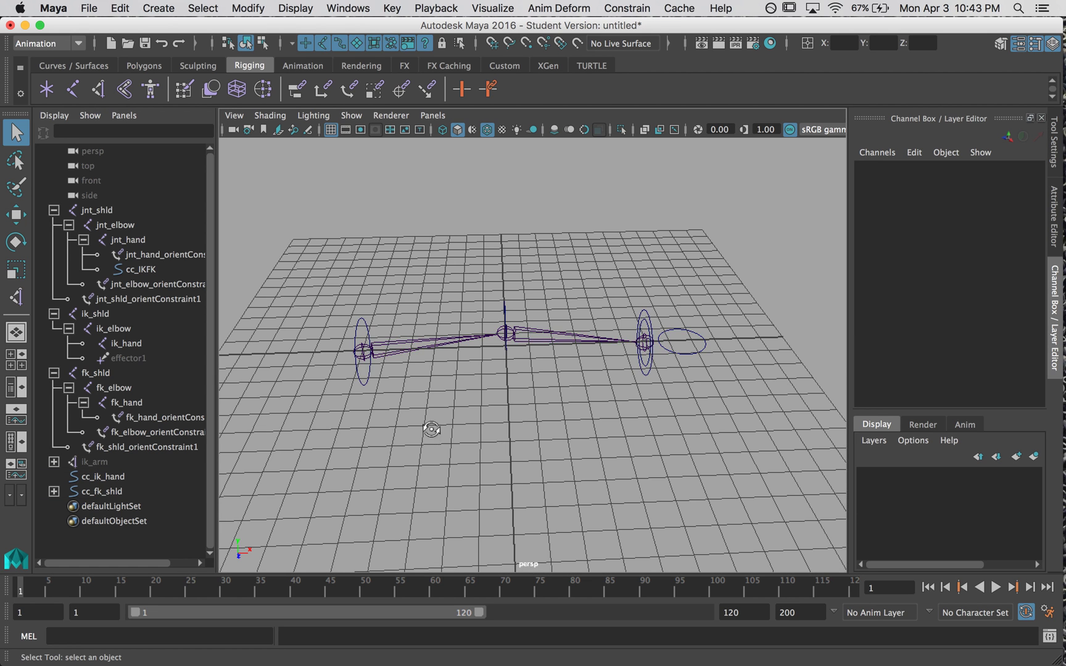
{"action": "left_click_drag", "start_coordinate": [431, 430], "coordinate": [487, 407], "text": "alt"}
{"action": "left_click", "coordinate": [496, 371]}
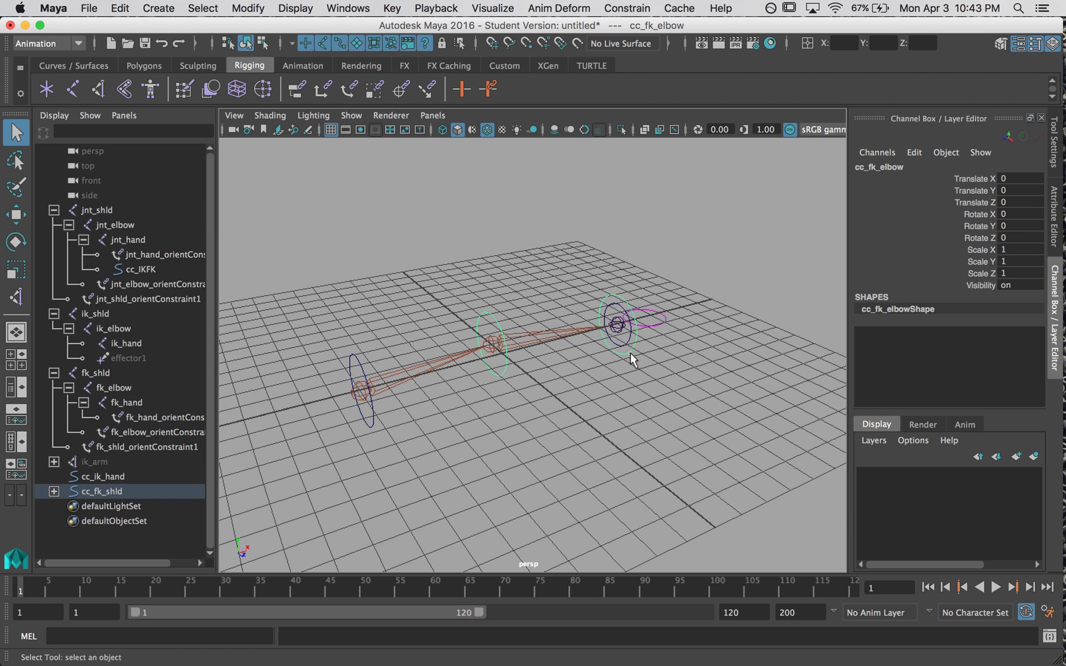
{"action": "left_click", "coordinate": [629, 353]}
{"action": "left_click", "coordinate": [628, 338]}
{"action": "left_click_drag", "start_coordinate": [628, 338], "coordinate": [710, 371], "text": "alt"}
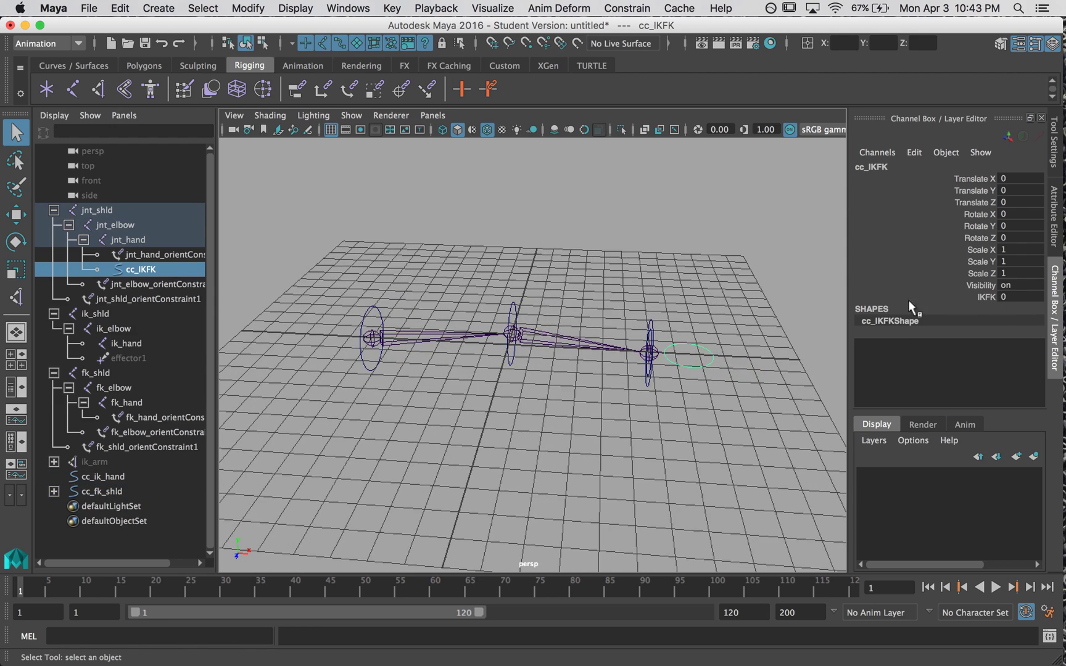
{"action": "left_click_drag", "start_coordinate": [591, 349], "coordinate": [653, 341], "text": "alt"}
Move cc_ik_hand up and toward the shoulder, to about -2.66 in Translate X and 5.08 in Translate Y.
{"action": "left_click", "coordinate": [622, 308]}
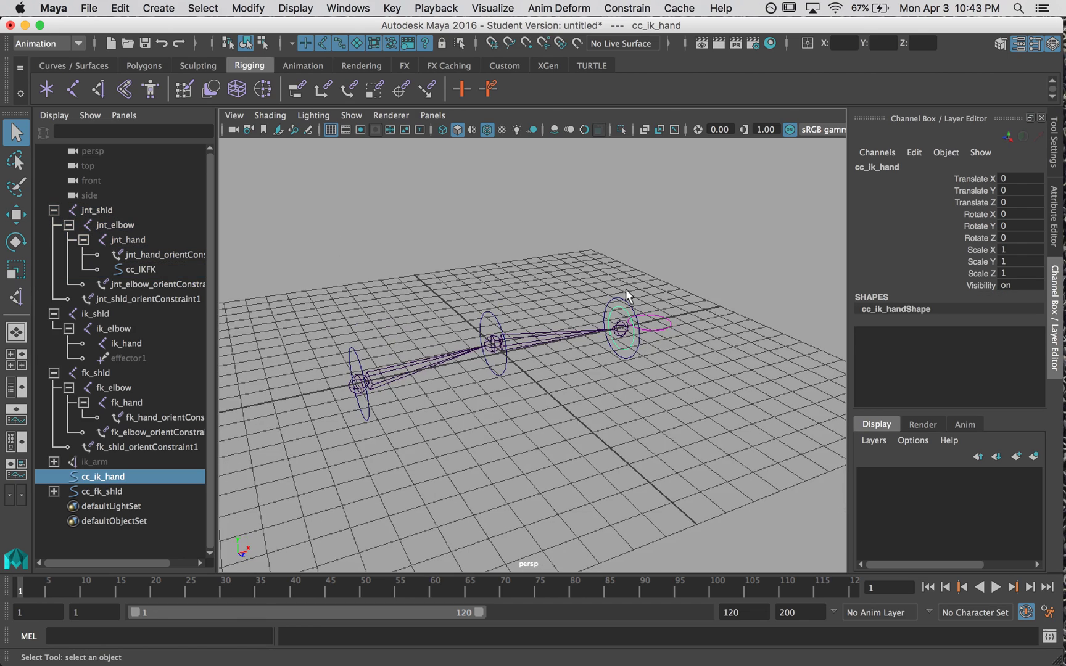
{"action": "left_click_drag", "start_coordinate": [625, 289], "coordinate": [644, 185], "text": "alt"}
{"action": "key", "text": "w"}
{"action": "left_click_drag", "start_coordinate": [644, 185], "coordinate": [685, 265], "text": "alt"}
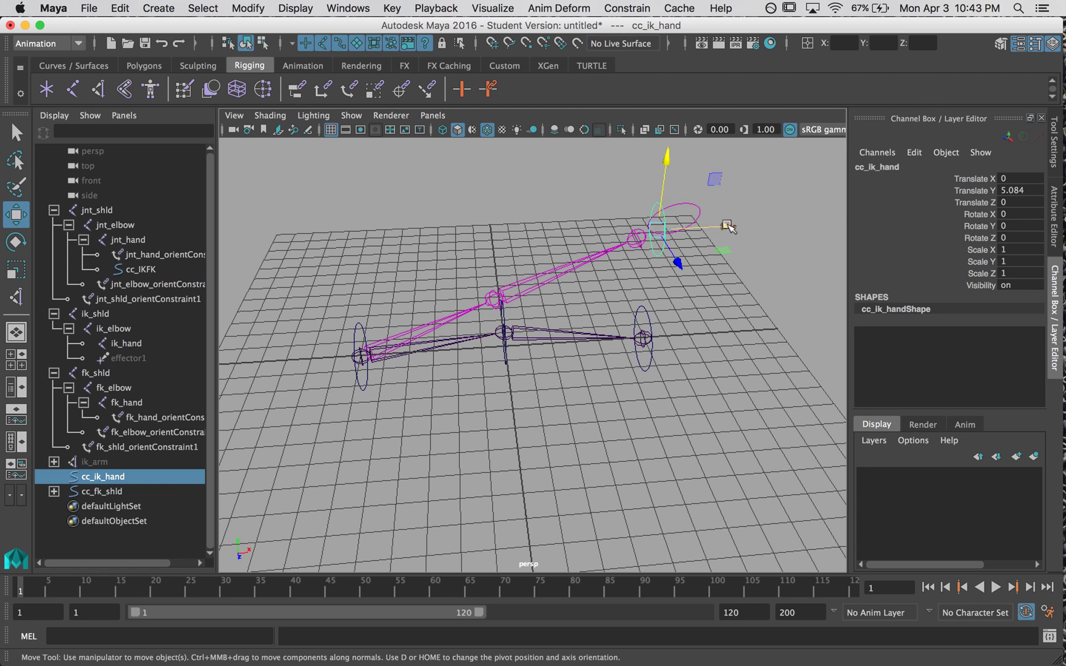
{"action": "left_click_drag", "start_coordinate": [723, 226], "coordinate": [654, 233]}
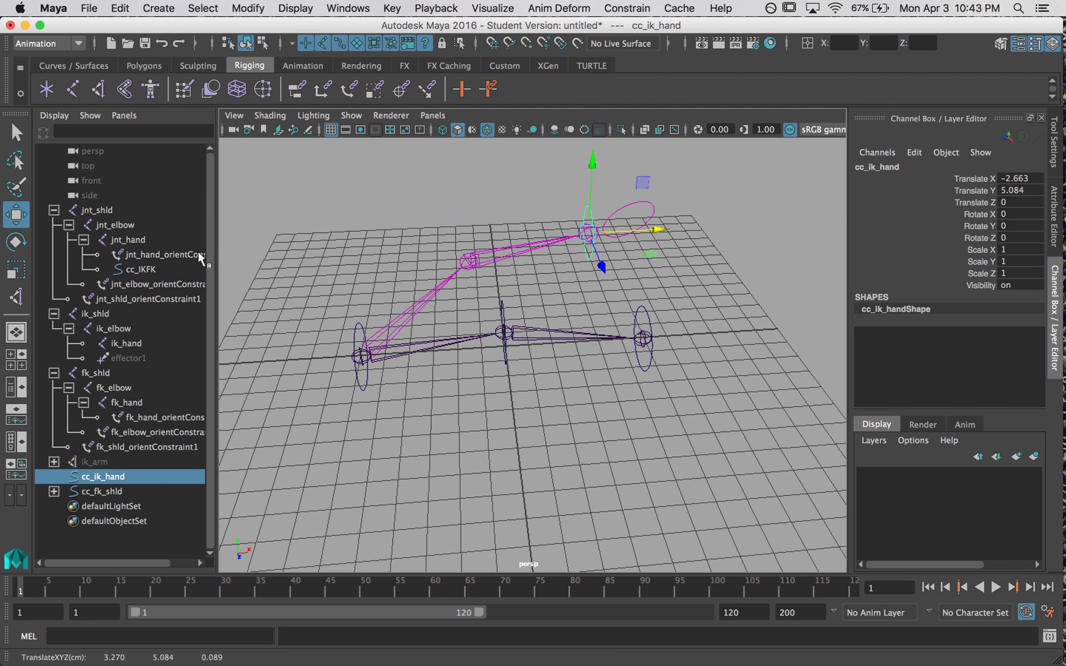
Select jnt_shld and ik_shld in turn to compare the main joint chain with the IK chain.
{"action": "left_click", "coordinate": [111, 214]}
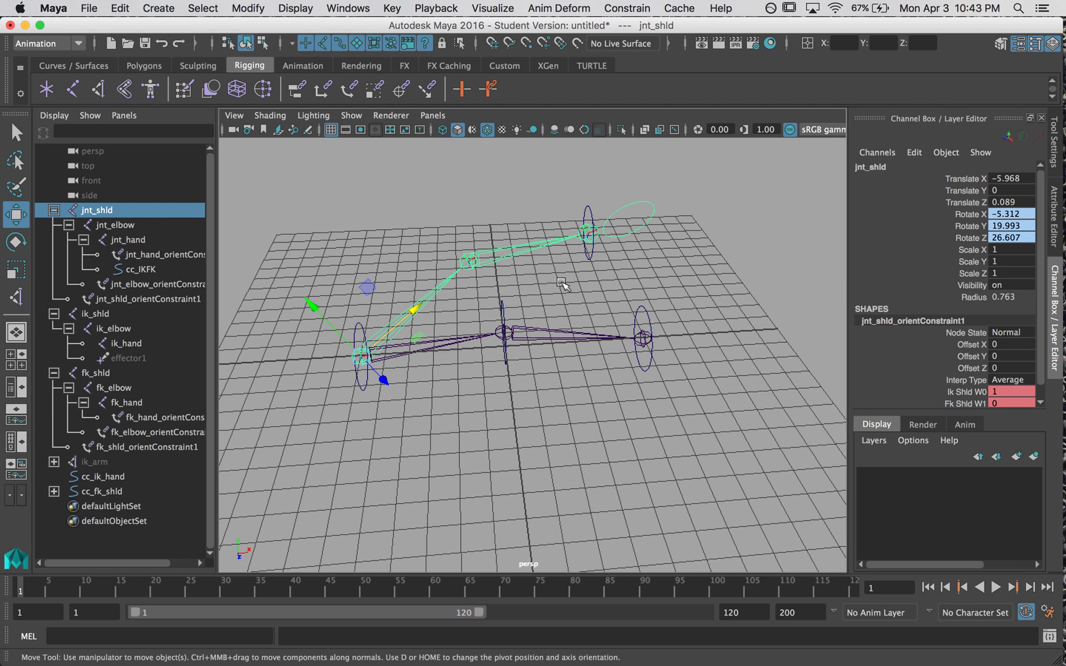
{"action": "left_click_drag", "start_coordinate": [539, 263], "coordinate": [515, 258], "text": "alt"}
{"action": "left_click", "coordinate": [108, 316]}
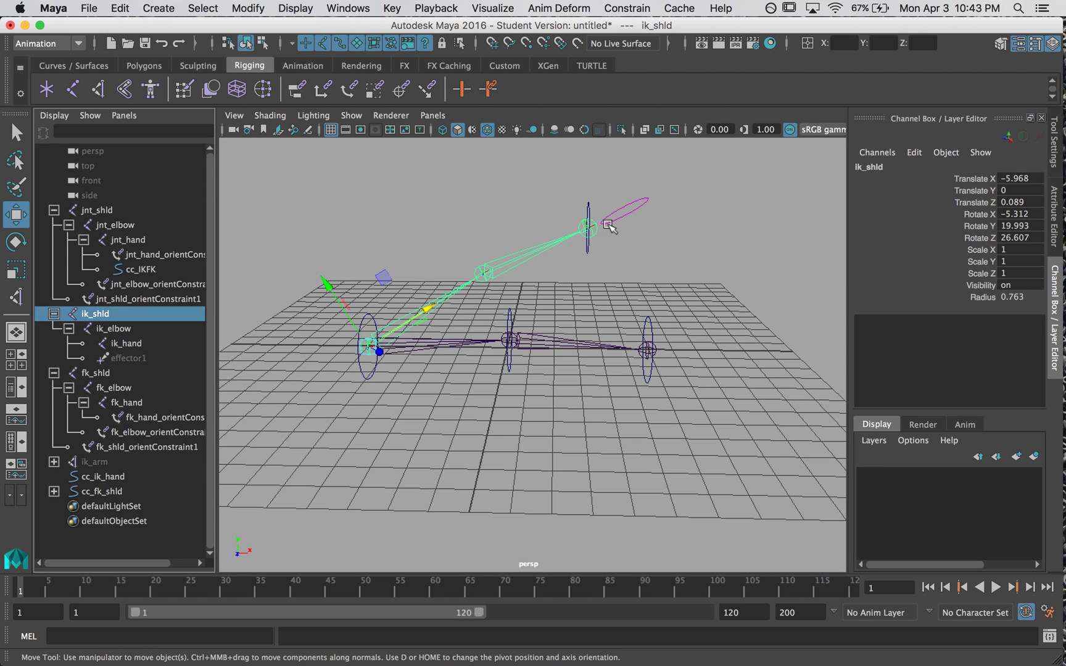
Set IKFK to 1 on cc_IKFK to switch the arm to the FK chain.
{"action": "left_click", "coordinate": [616, 208]}
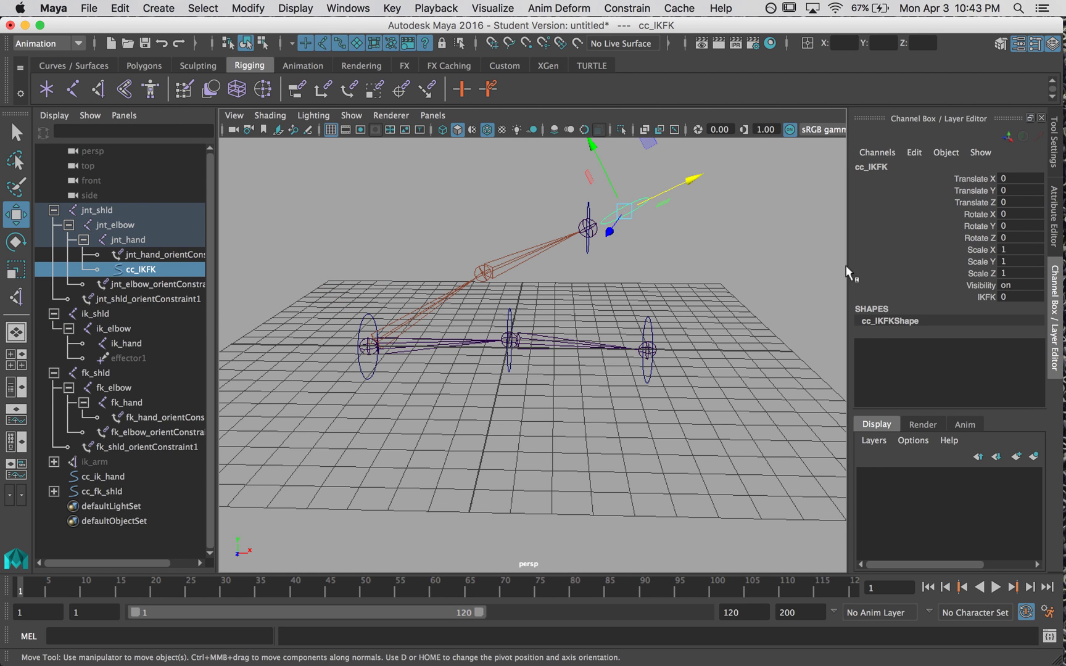
{"action": "left_click", "coordinate": [985, 298]}
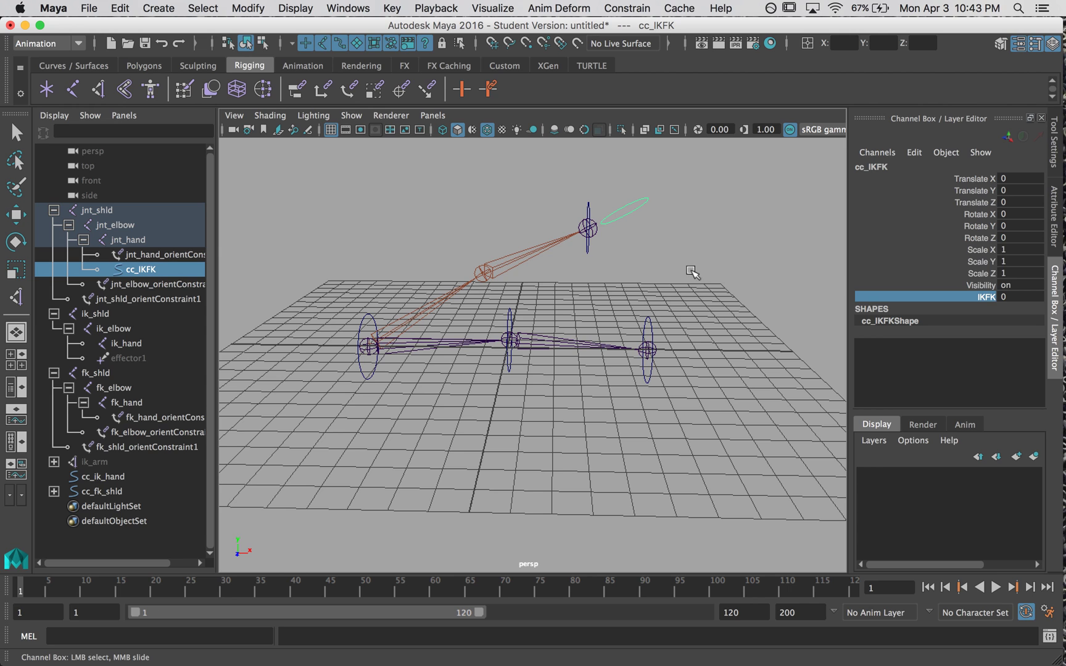
{"action": "middle_click_drag", "start_coordinate": [689, 270], "coordinate": [697, 272]}
{"action": "left_click_drag", "start_coordinate": [581, 392], "coordinate": [592, 378], "text": "alt"}
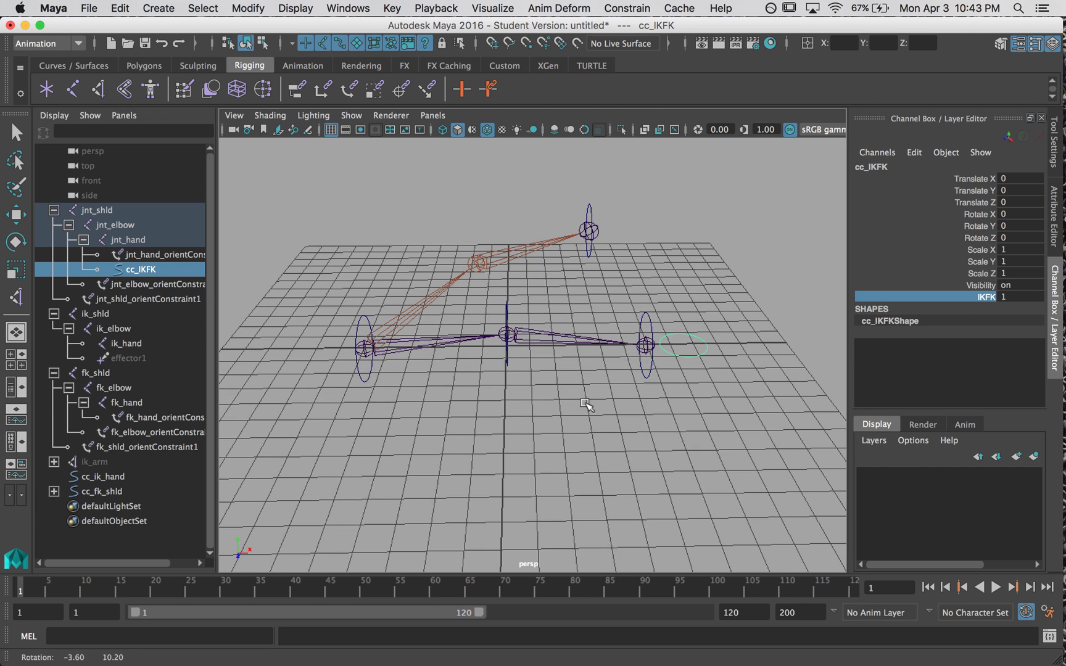
Rotate the cc_fk_shld control about -7 degrees in Y to pose the FK arm.
{"action": "left_click", "coordinate": [644, 373]}
{"action": "key", "text": "w"}
{"action": "left_click", "coordinate": [517, 363]}
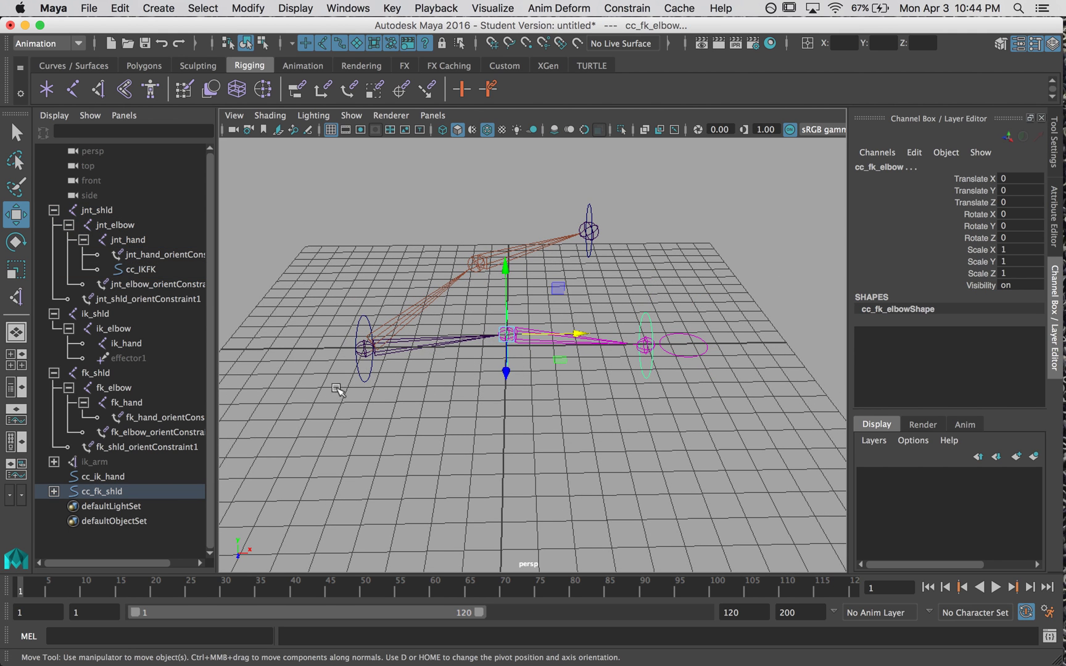
{"action": "left_click", "coordinate": [348, 387]}
{"action": "key", "text": "e"}
{"action": "left_click_drag", "start_coordinate": [409, 375], "coordinate": [471, 399]}
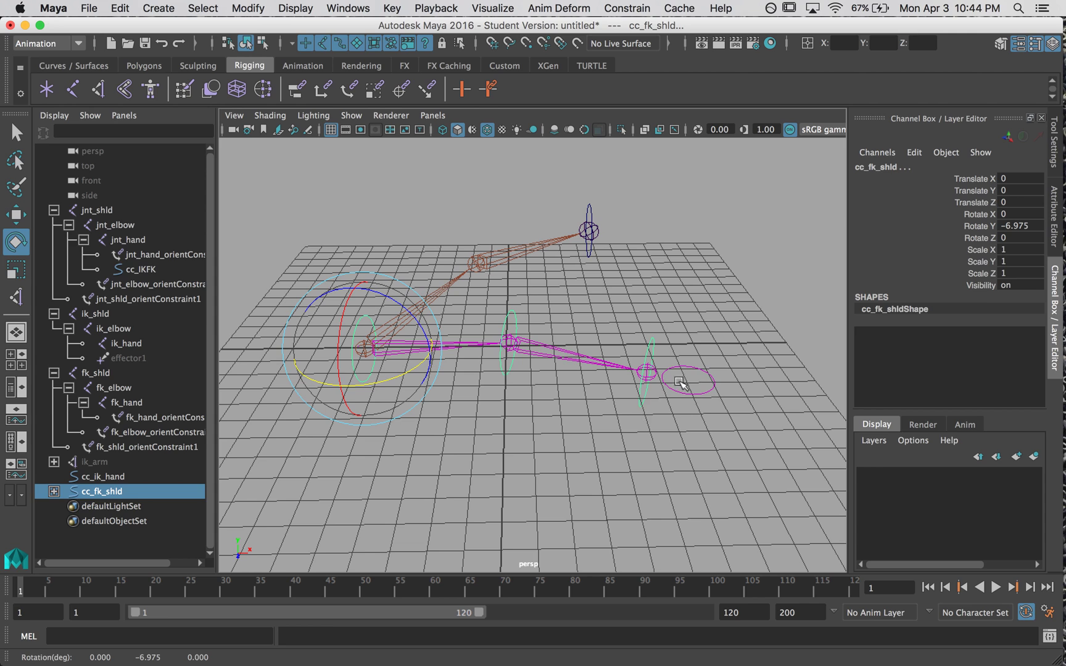
Scrub the IKFK value on cc_IKFK to test switching the arm between its IK and FK poses.
{"action": "left_click", "coordinate": [678, 379]}
{"action": "left_click", "coordinate": [989, 299]}
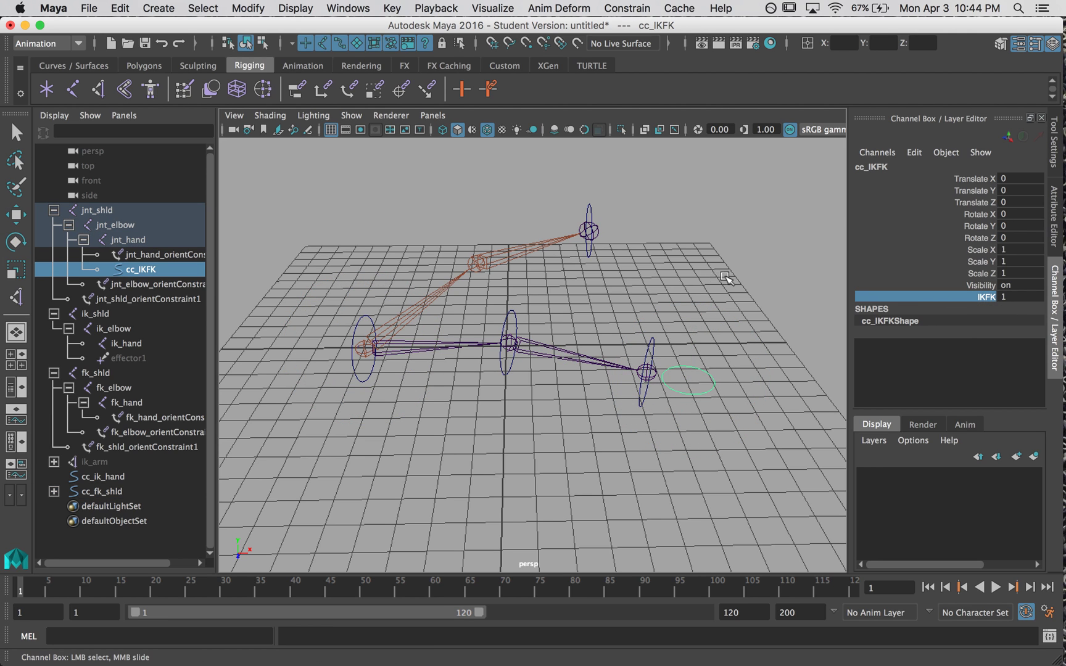
{"action": "mouse_move", "coordinate": [723, 279]}
{"action": "middle_mouse_down"}
{"action": "mouse_move", "coordinate": [738, 272]}
{"action": "mouse_move", "coordinate": [715, 278]}
{"action": "mouse_move", "coordinate": [727, 275]}
{"action": "middle_mouse_up"}
{"action": "mouse_move", "coordinate": [676, 311]}
{"action": "left_mouse_down", "text": "alt"}
{"action": "mouse_move", "coordinate": [738, 290]}
{"action": "mouse_move", "coordinate": [683, 297]}
{"action": "left_mouse_up", "text": "alt"}
{"action": "left_click_drag", "start_coordinate": [578, 195], "coordinate": [626, 218]}
{"action": "key", "text": "e"}
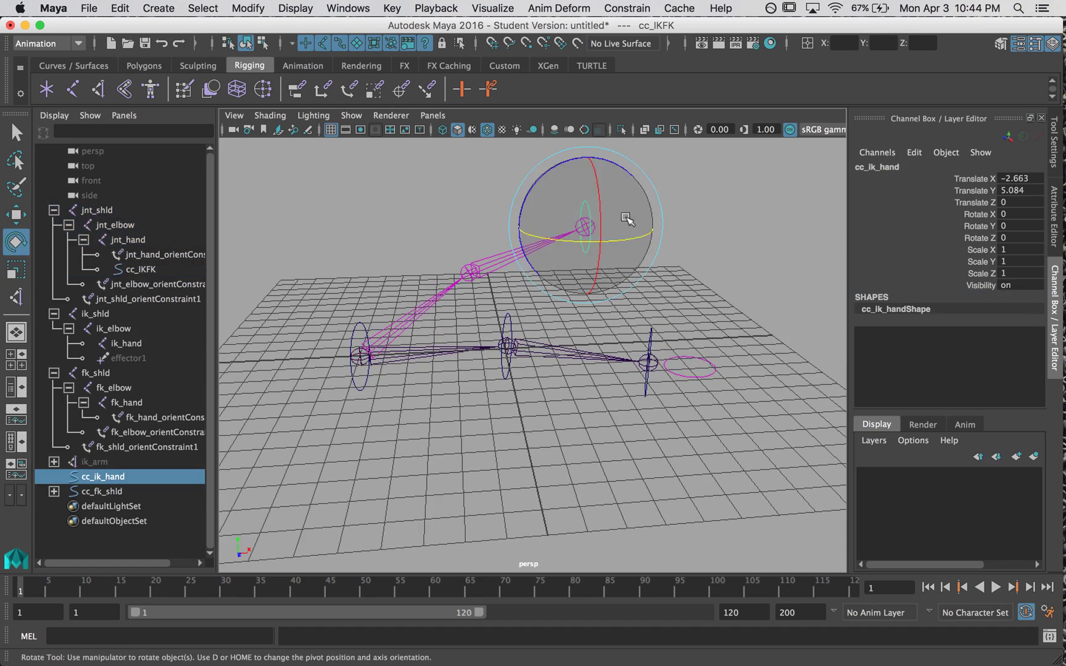
{"action": "left_click", "coordinate": [710, 334]}
{"action": "left_click_drag", "start_coordinate": [711, 334], "coordinate": [644, 347], "text": "alt"}
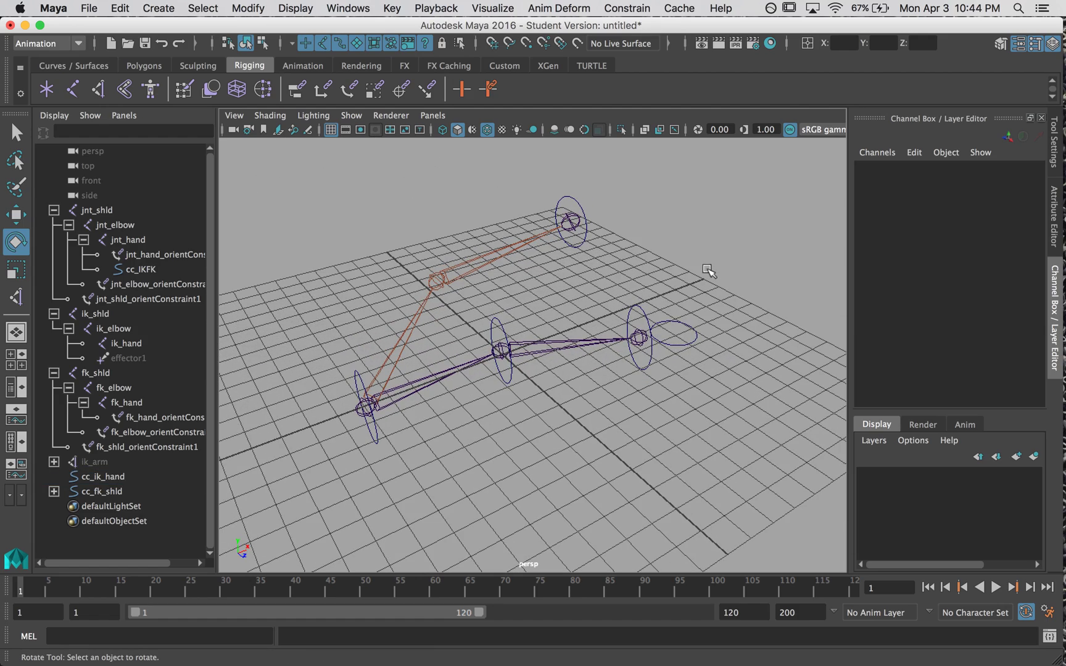